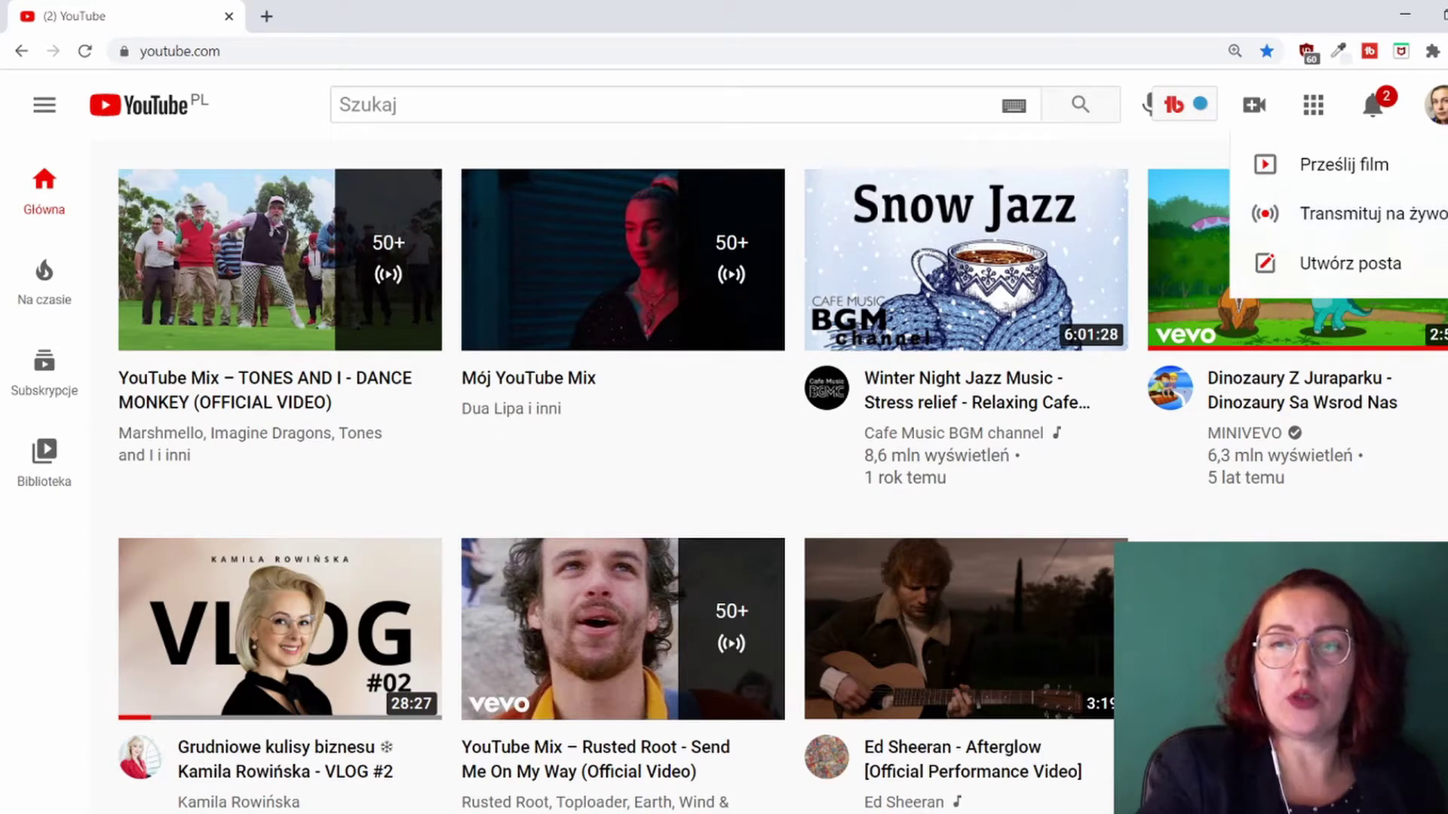
- Open the channel's YouTube Studio dashboard, try its live streaming option, and return to the YouTube home page
click(1436, 105)
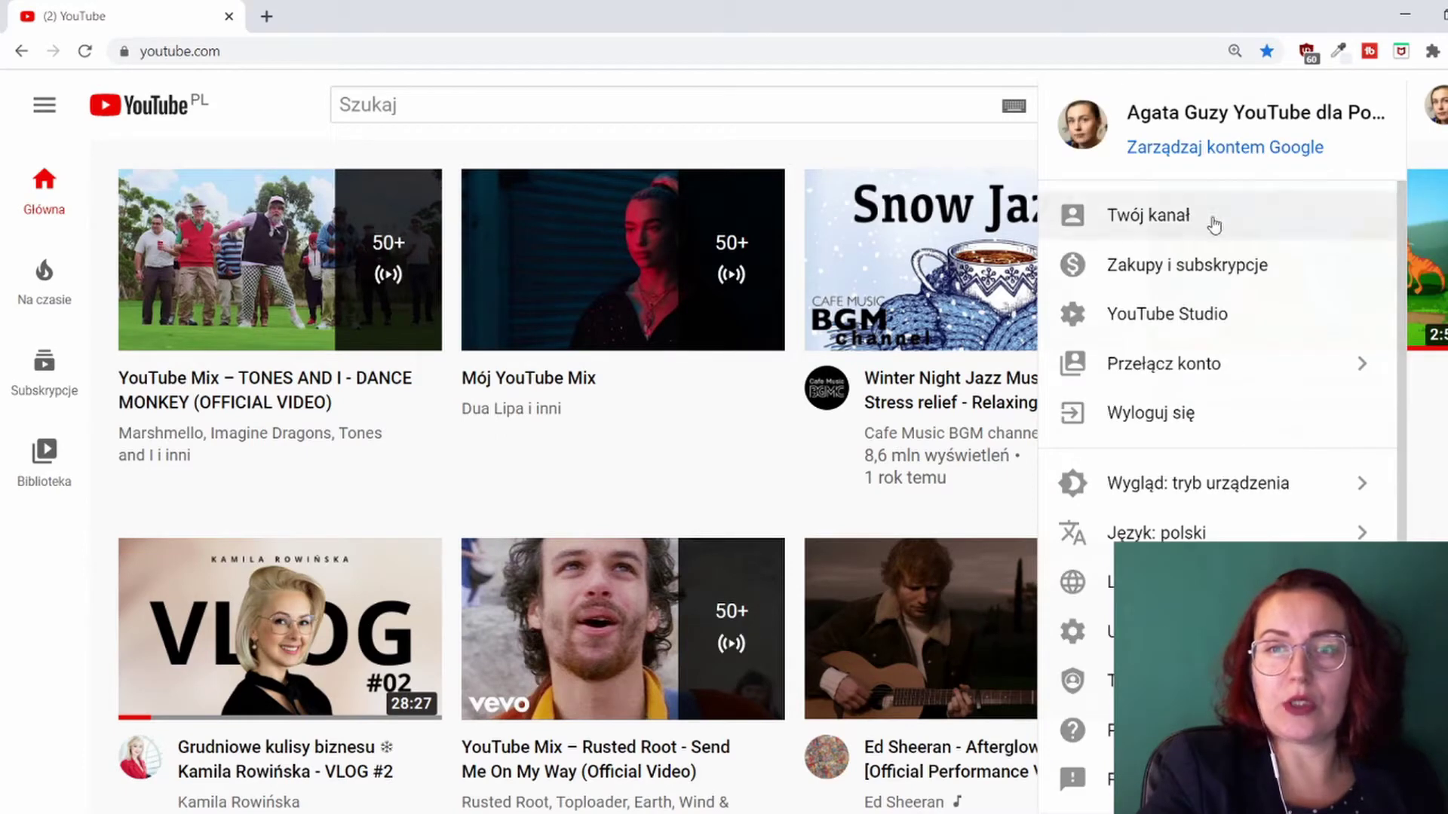
click(1221, 318)
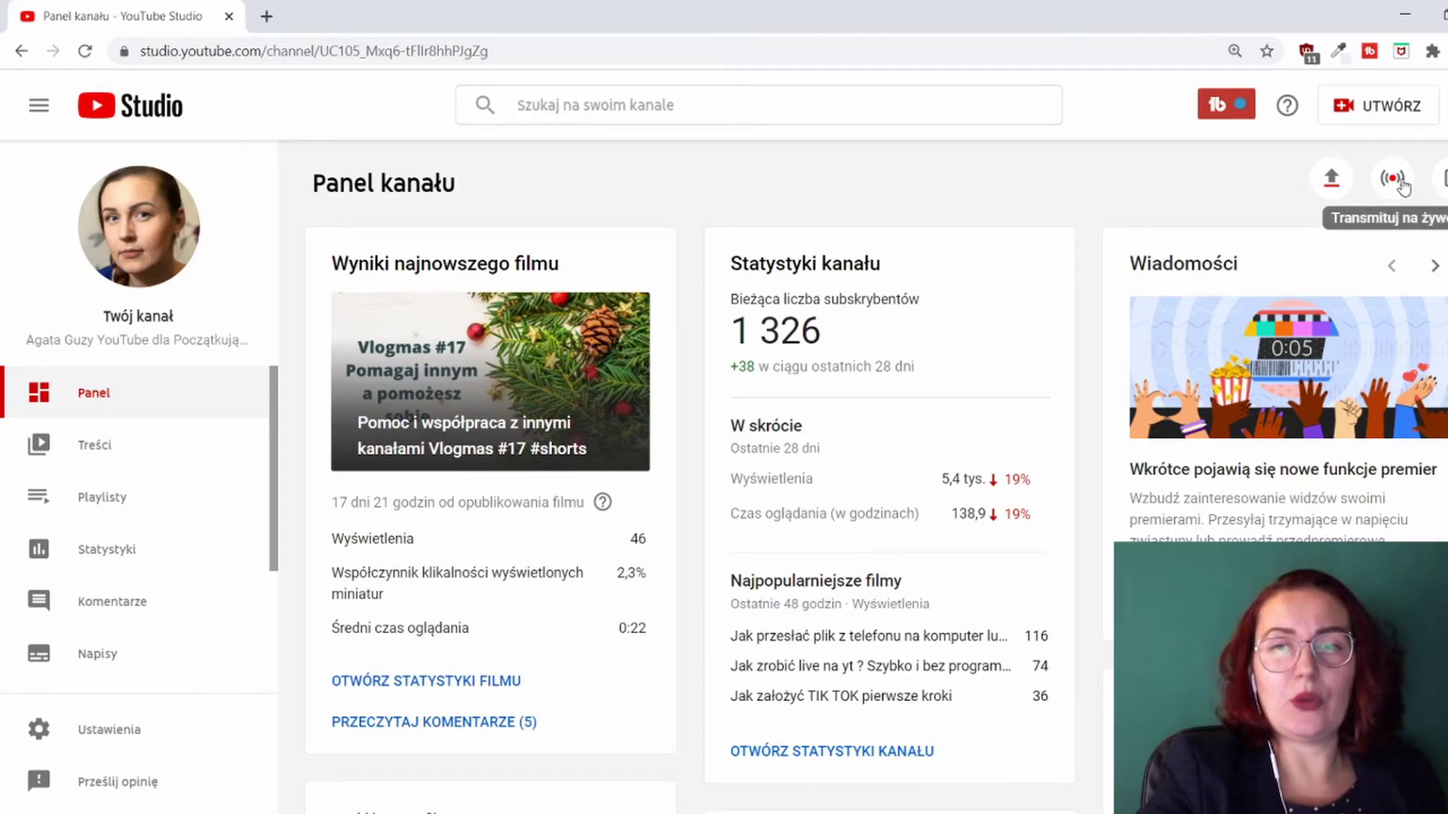
click(1390, 183)
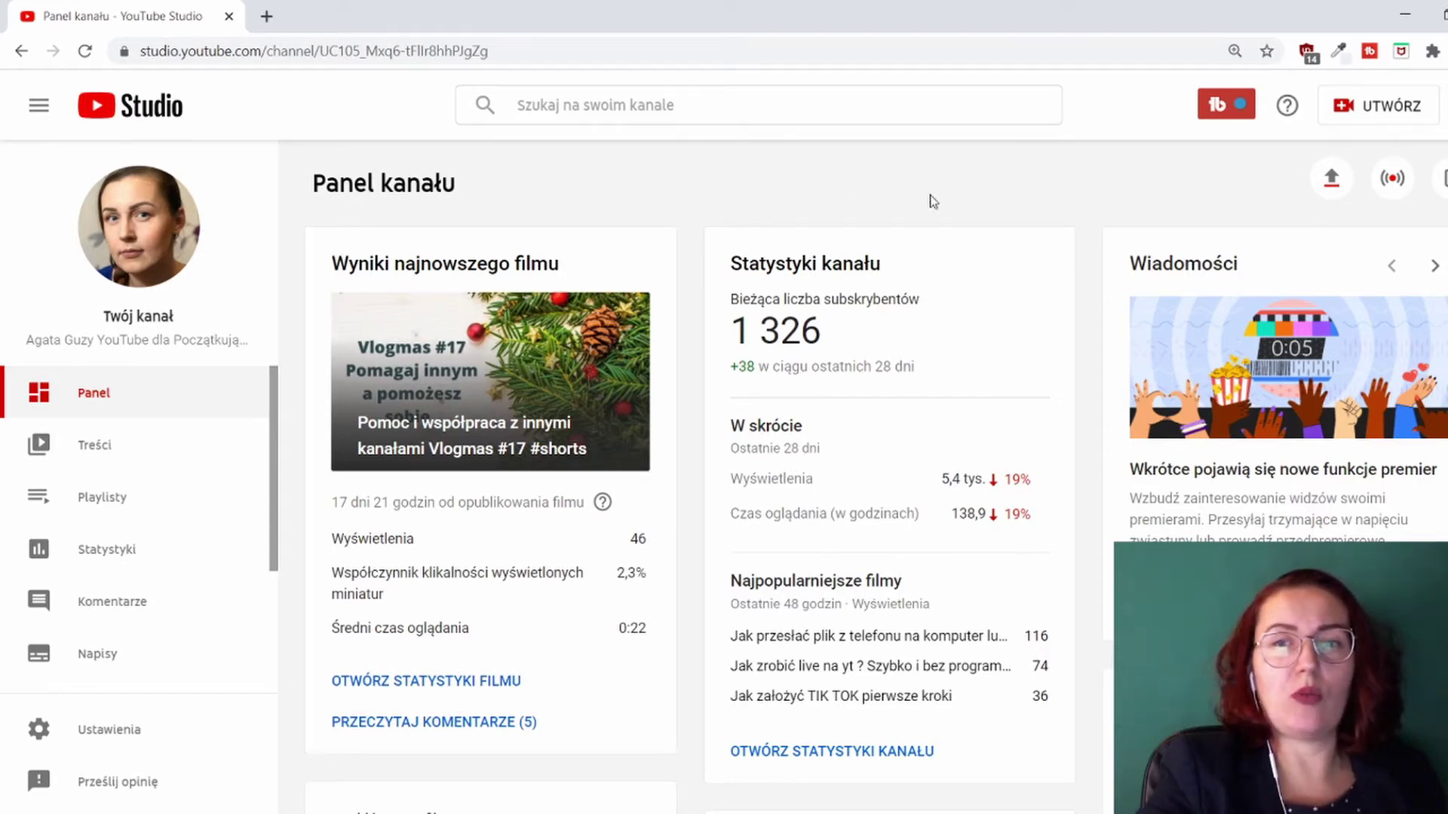
key(alt+Left)
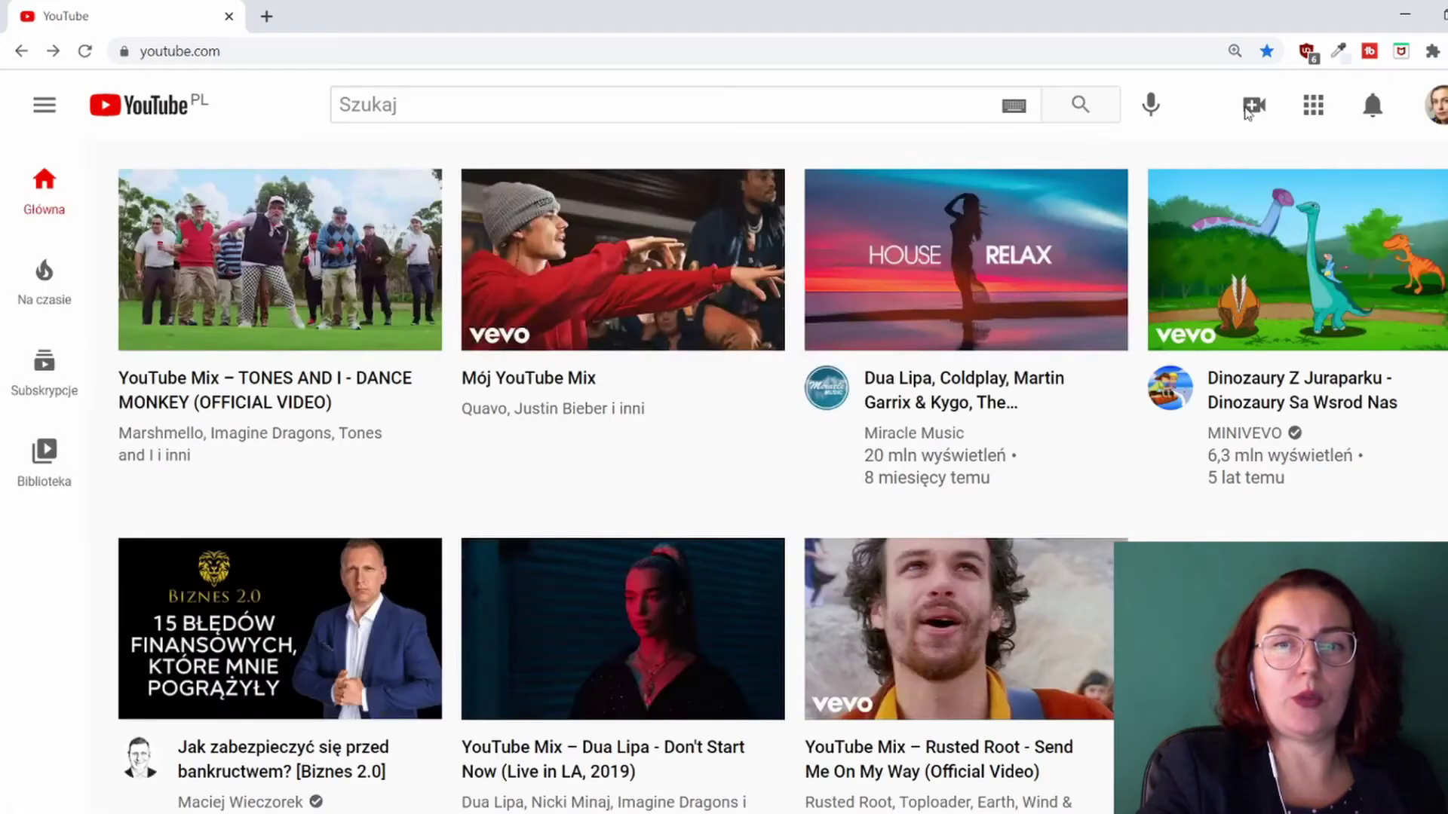
- Start a live broadcast, look at the Transmisja streaming-software setup, and switch to the Kamera internetowa broadcast form
click(1253, 110)
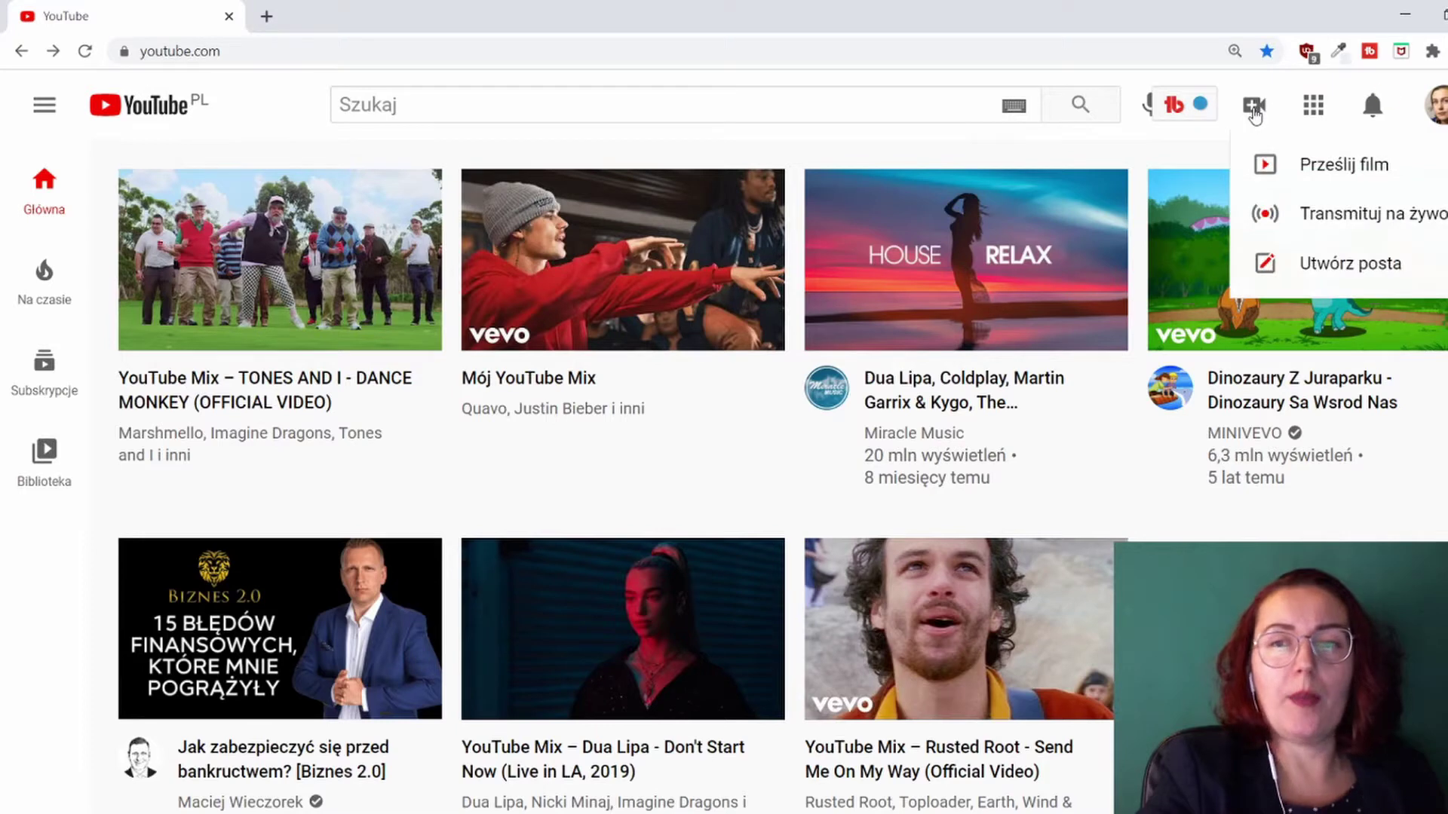
click(1325, 219)
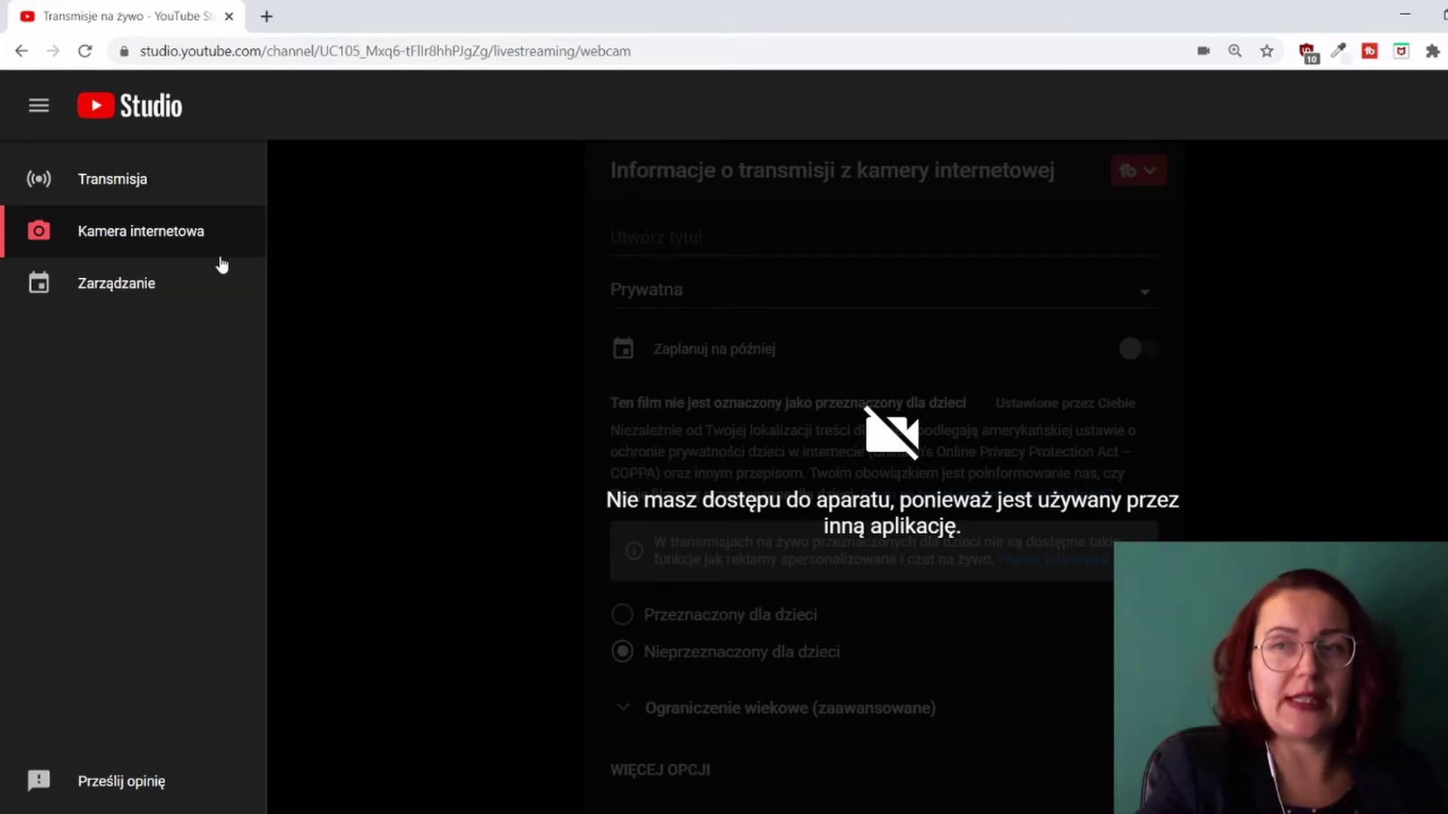
click(108, 188)
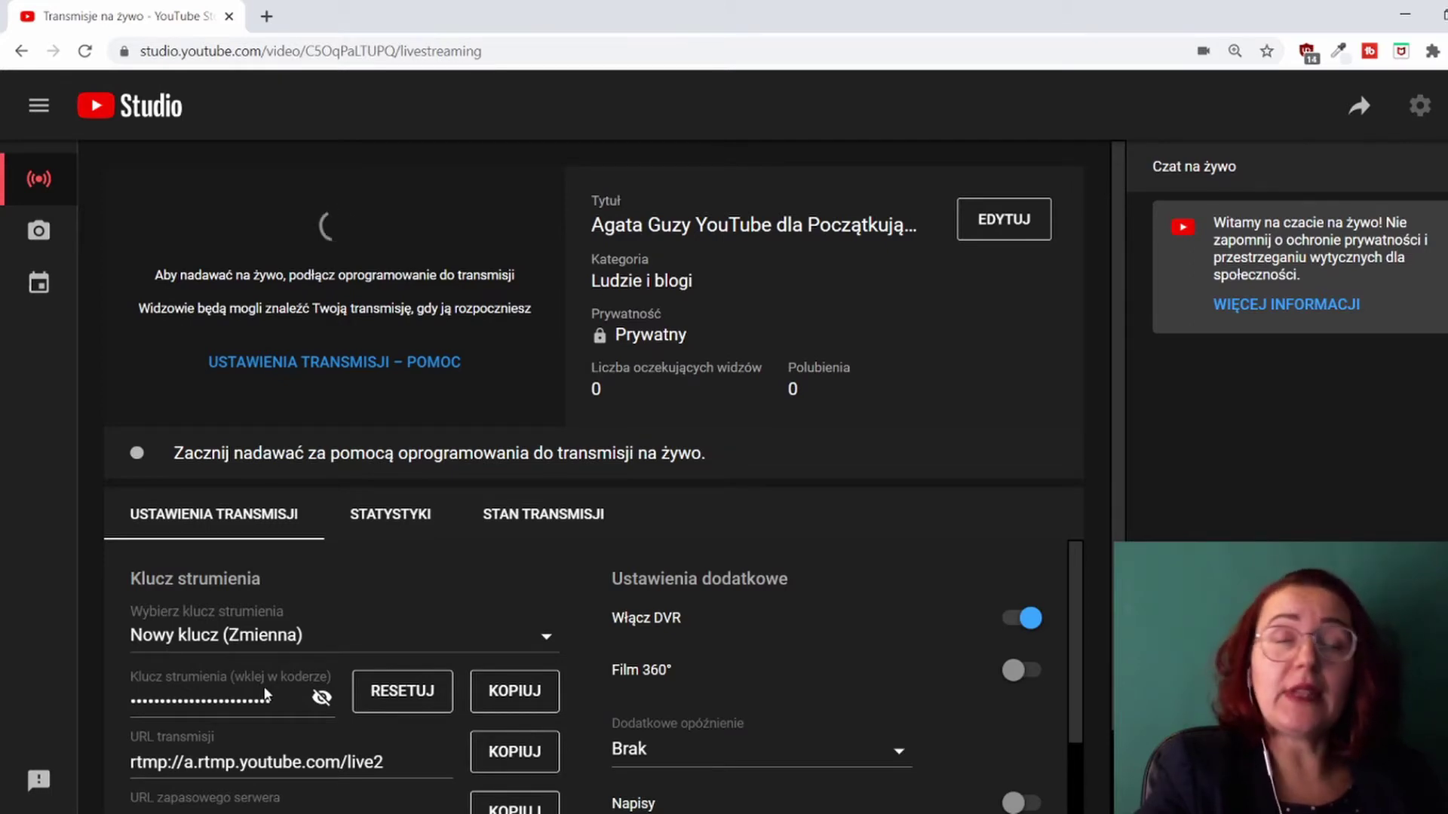
click(34, 240)
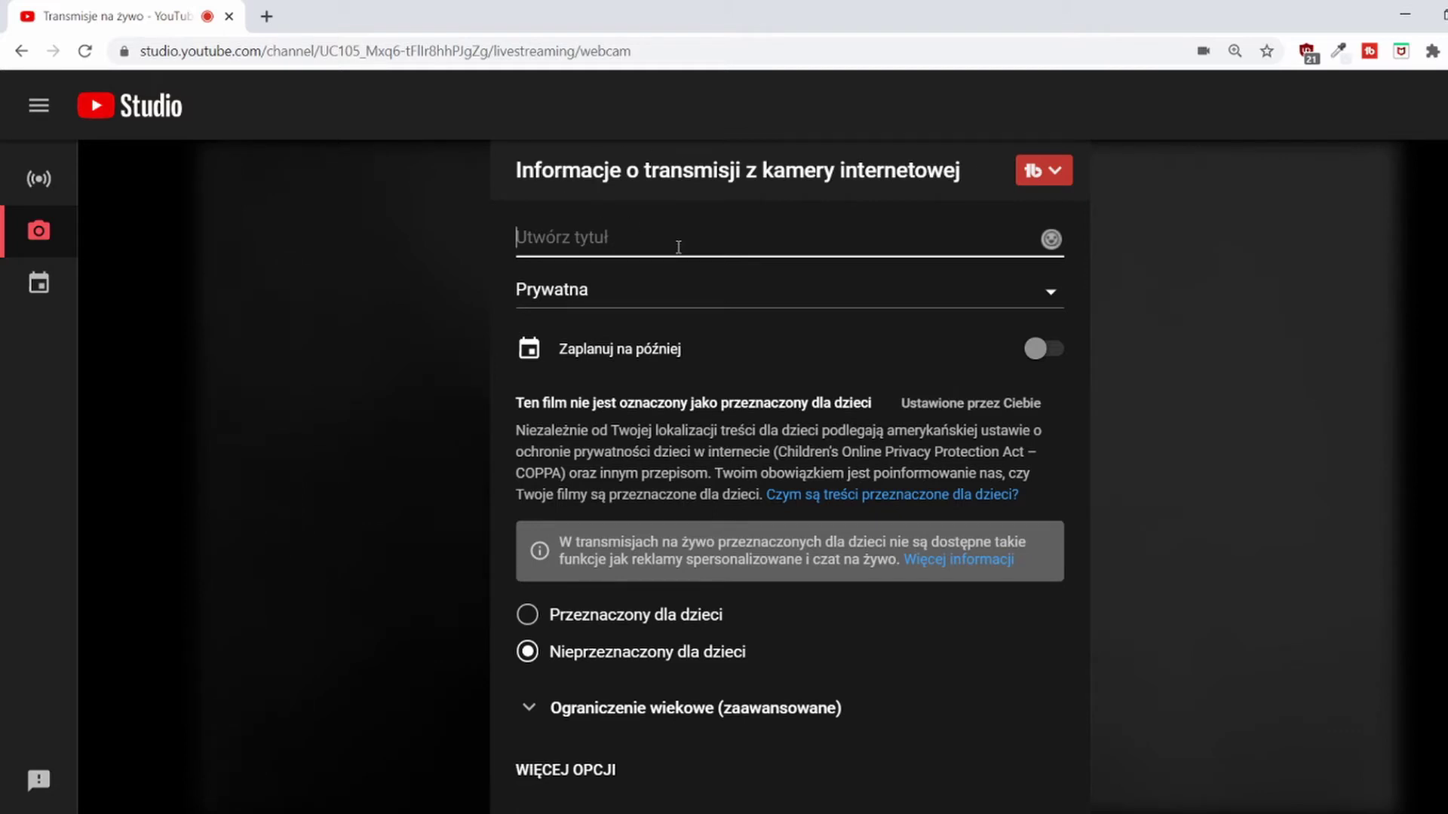
- Title the webcam broadcast "Transmisja na żywo" and set its visibility to Niepubliczne
text(Transmisja na ż)
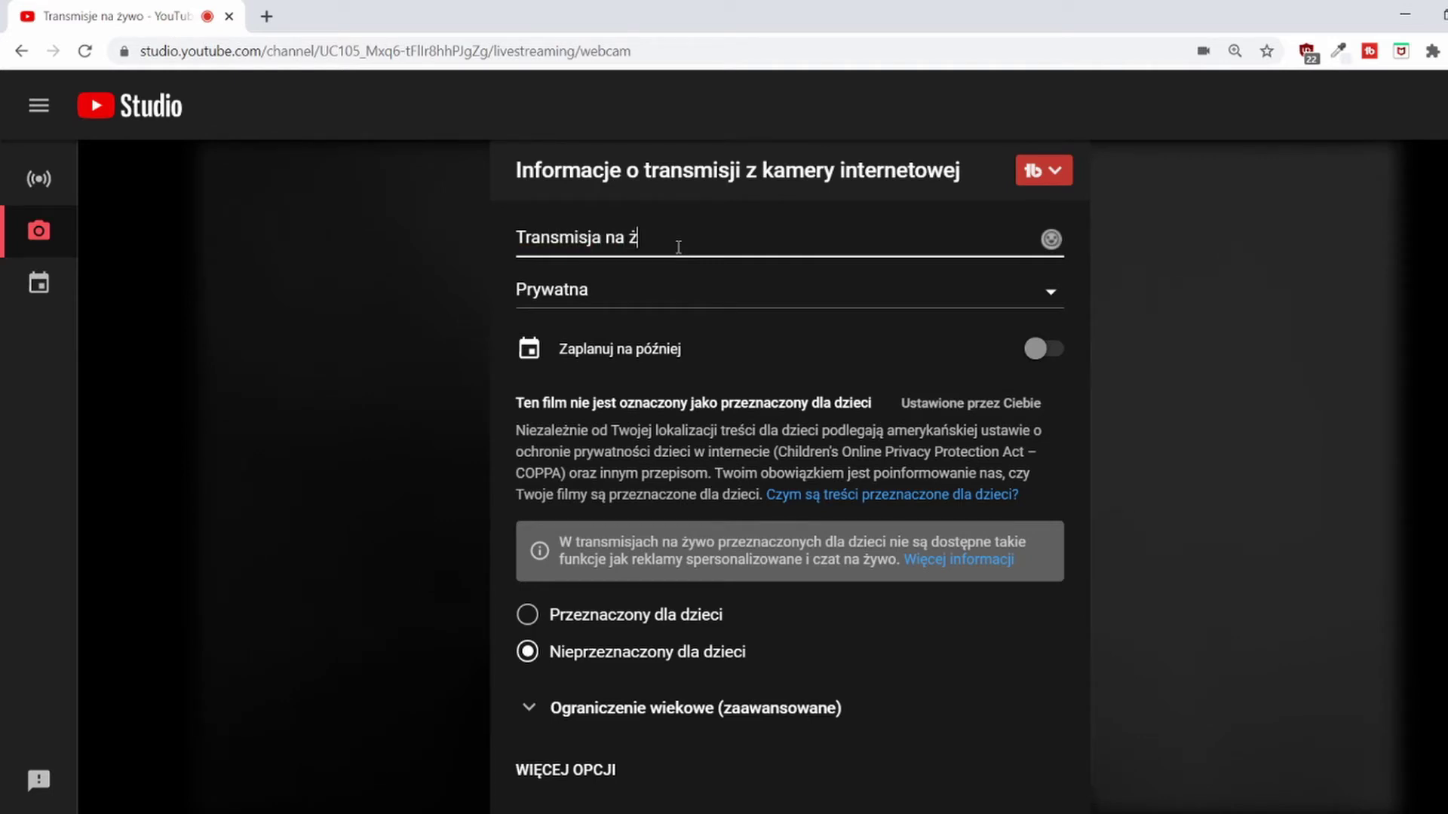
text(ywo)
click(1051, 295)
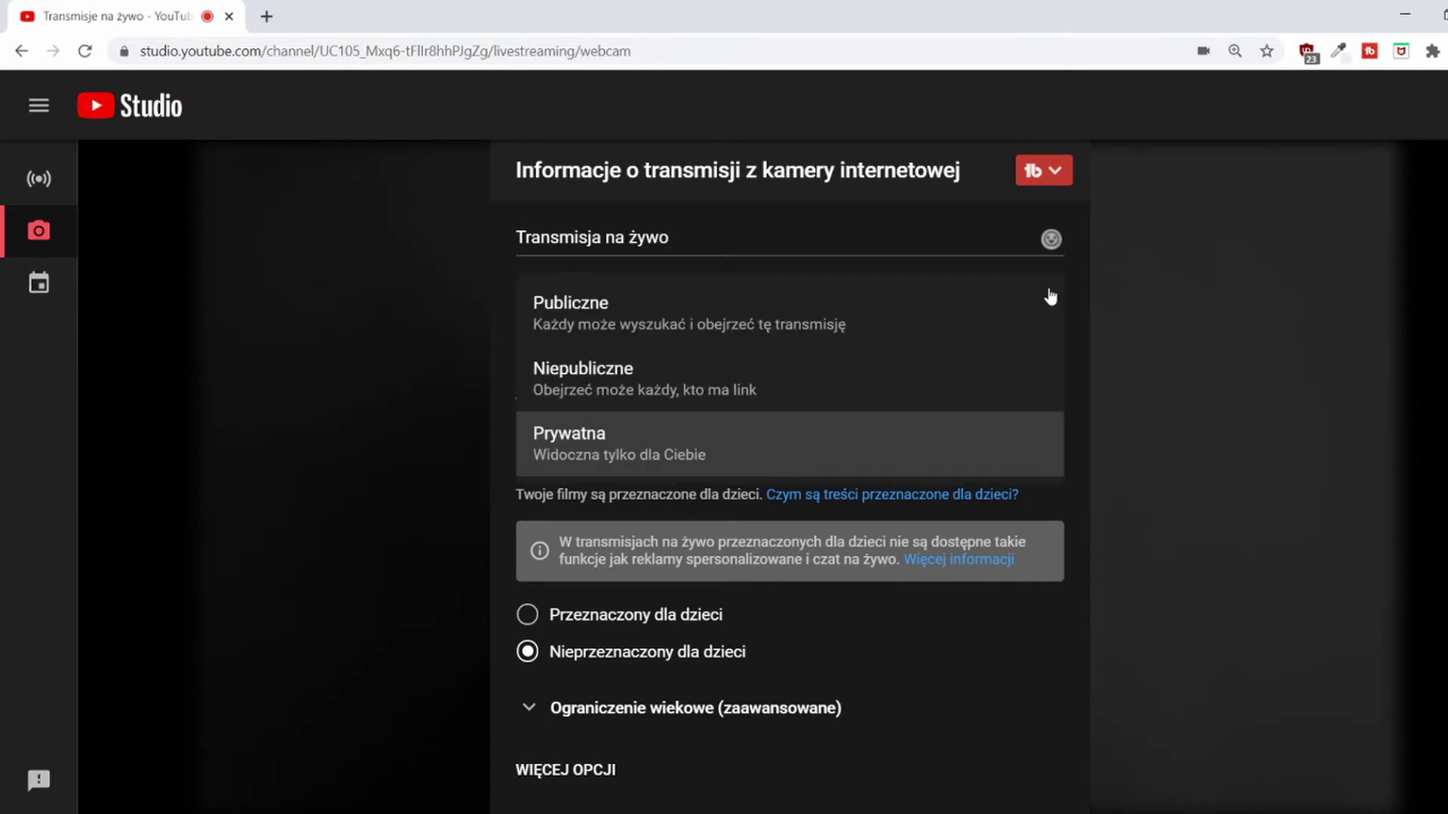
click(1051, 296)
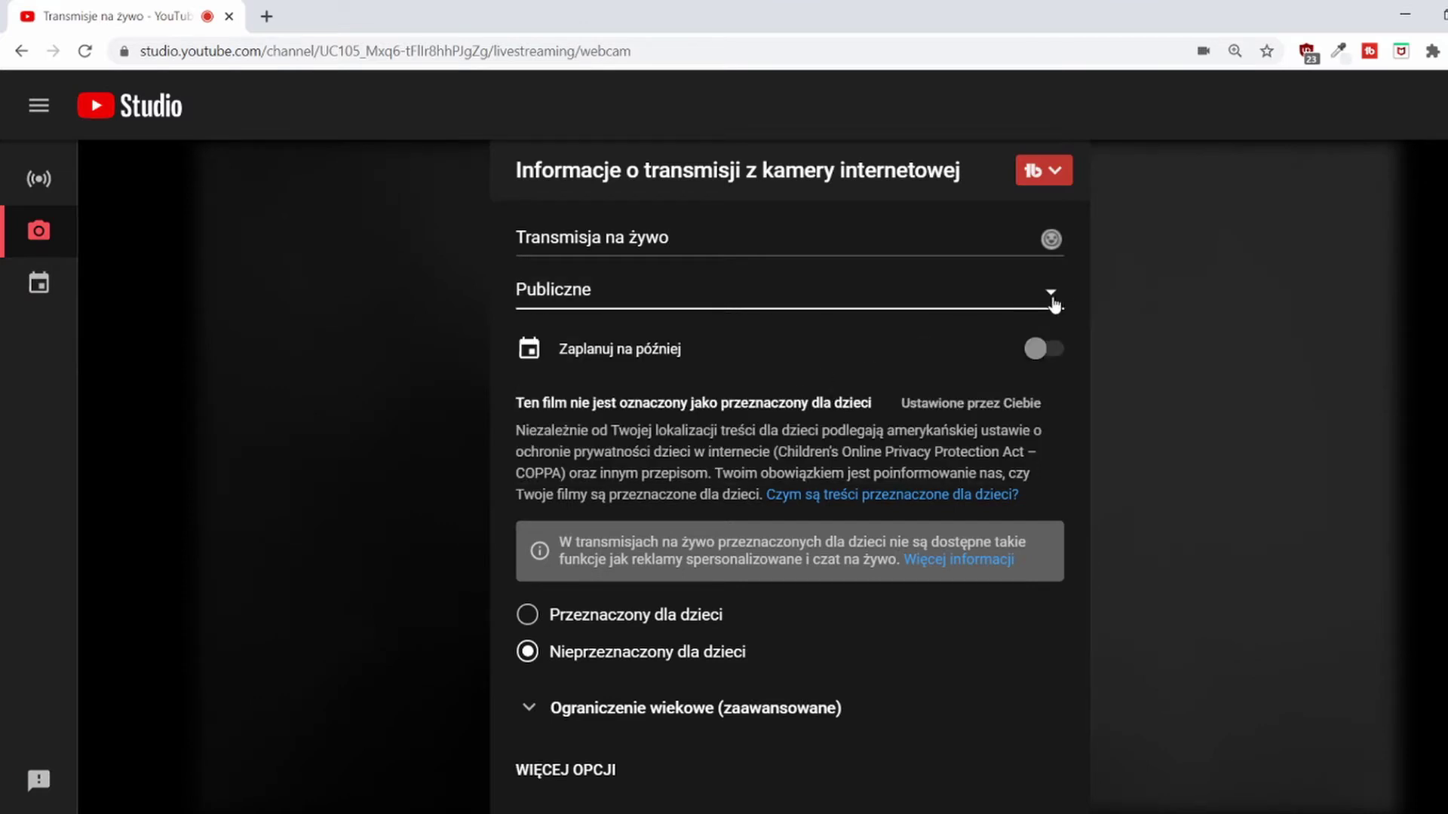
click(1051, 298)
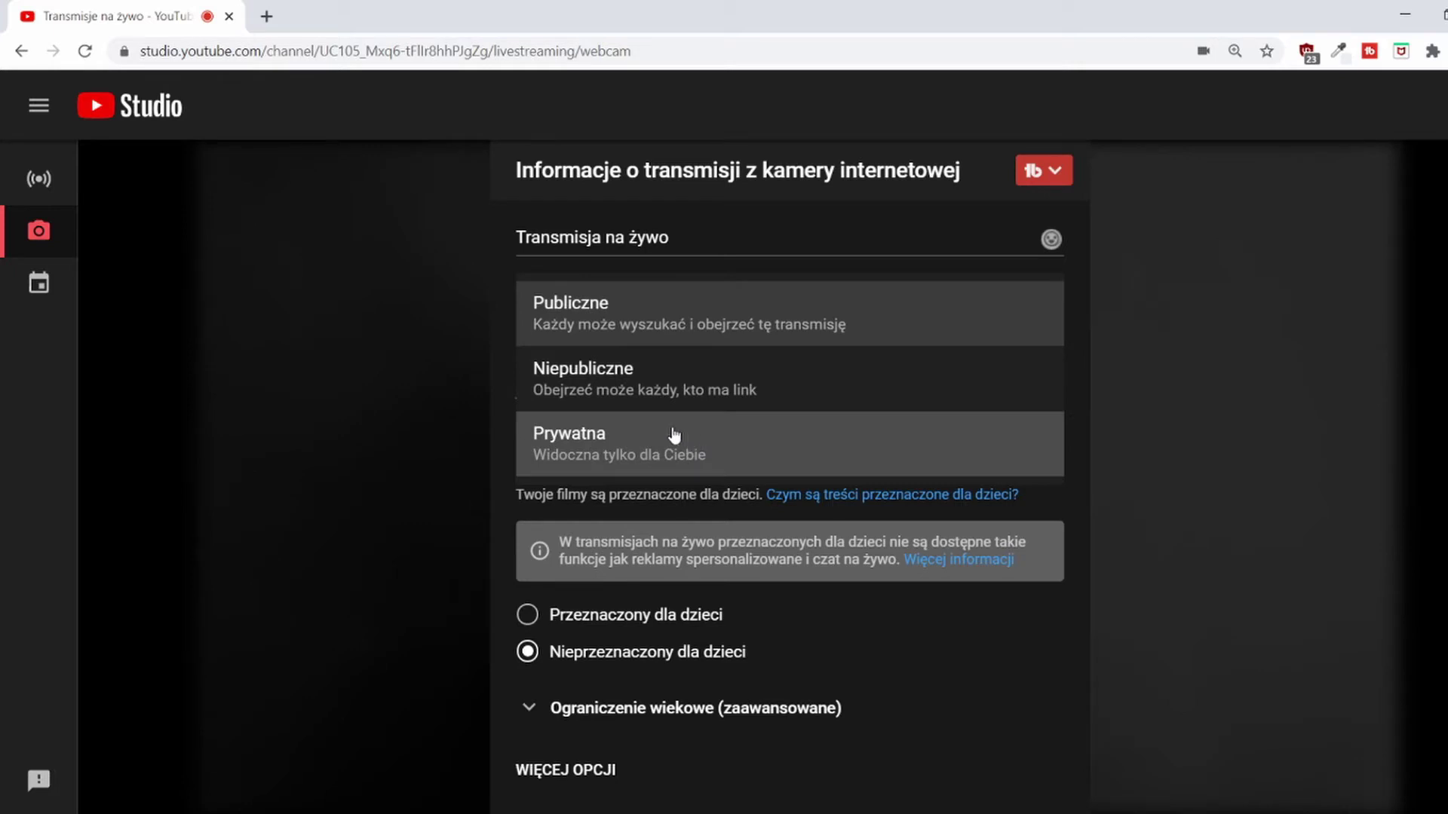
click(667, 387)
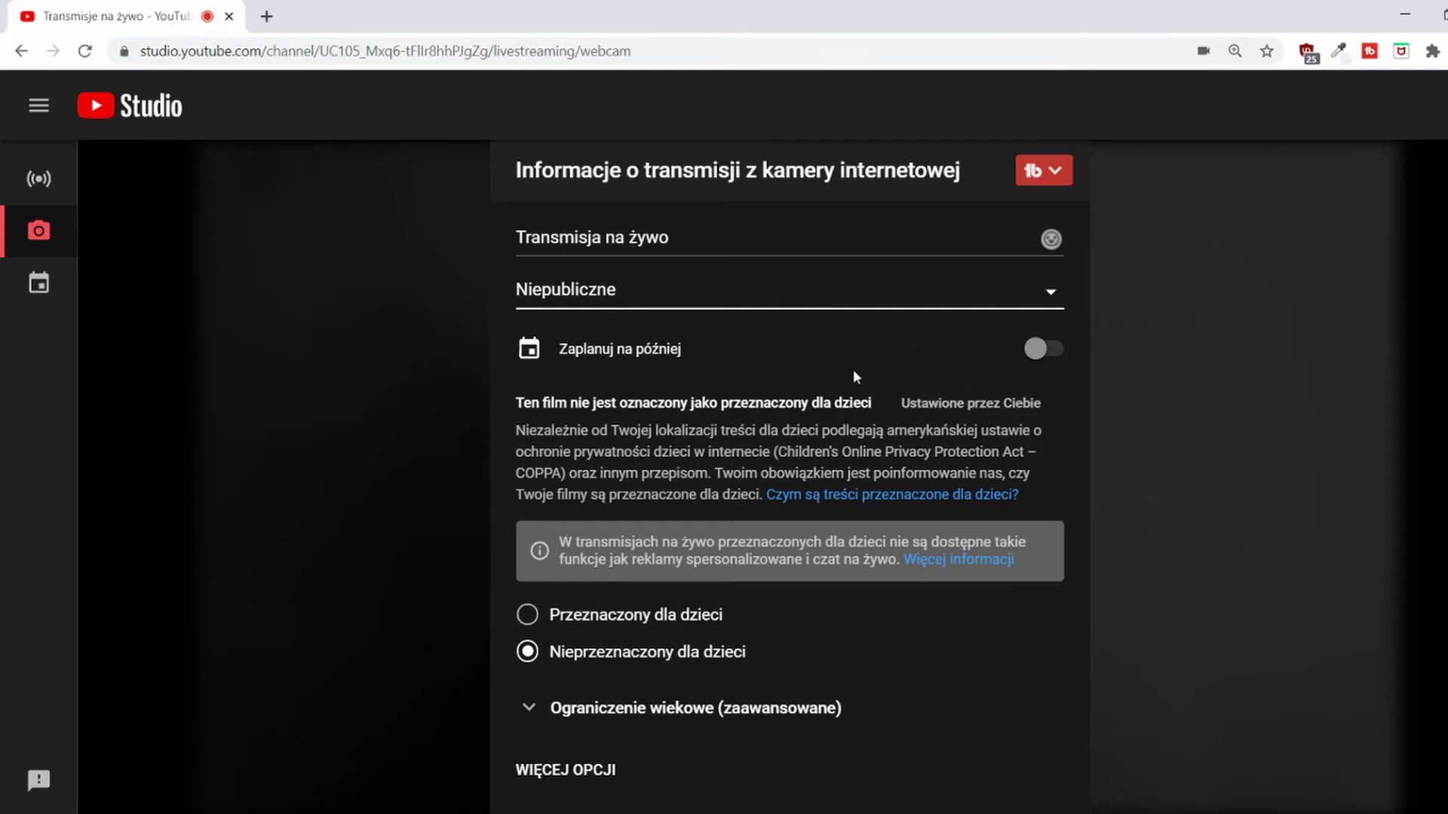
- Turn on scheduling the broadcast for later and check the date, time and audience settings
click(1035, 361)
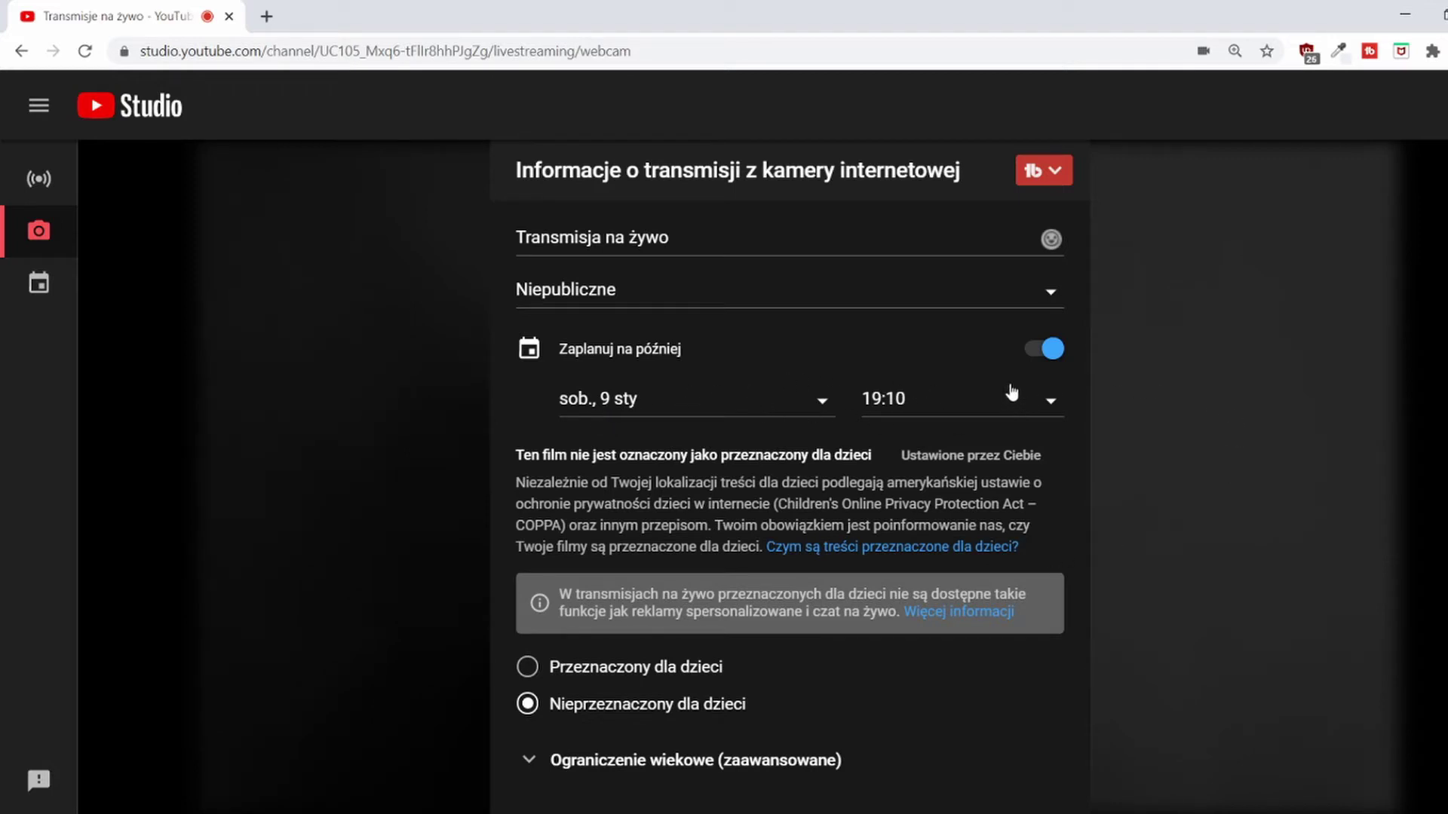
scroll(500, 491, down, 1)
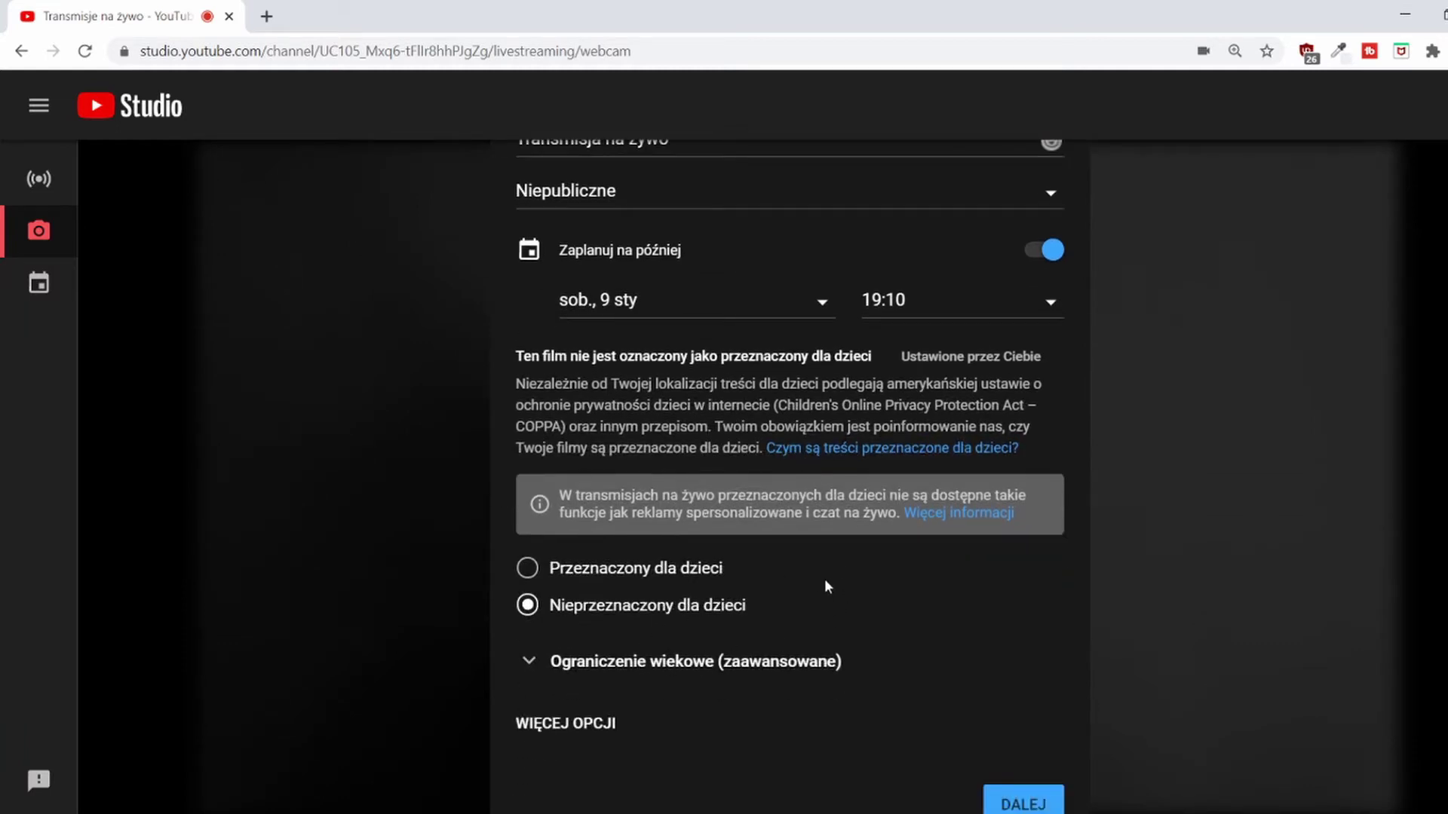
scroll(793, 615, up, 1)
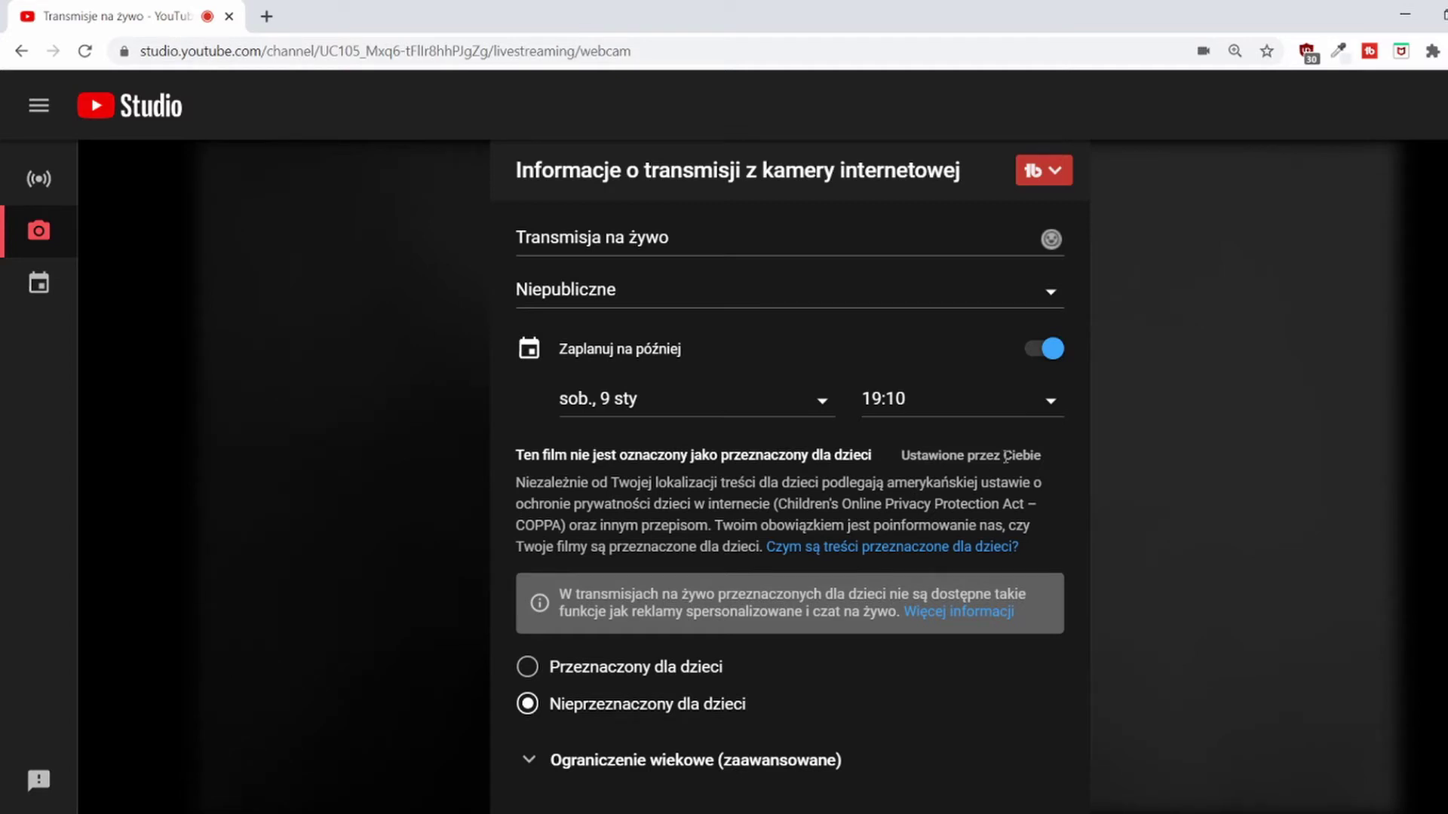
- Show the broadcast's additional options and review its description, category, camera and microphone settings
scroll(1003, 458, down, 1)
scroll(1005, 462, down, 1)
scroll(1005, 462, up, 2)
scroll(878, 703, down, 2)
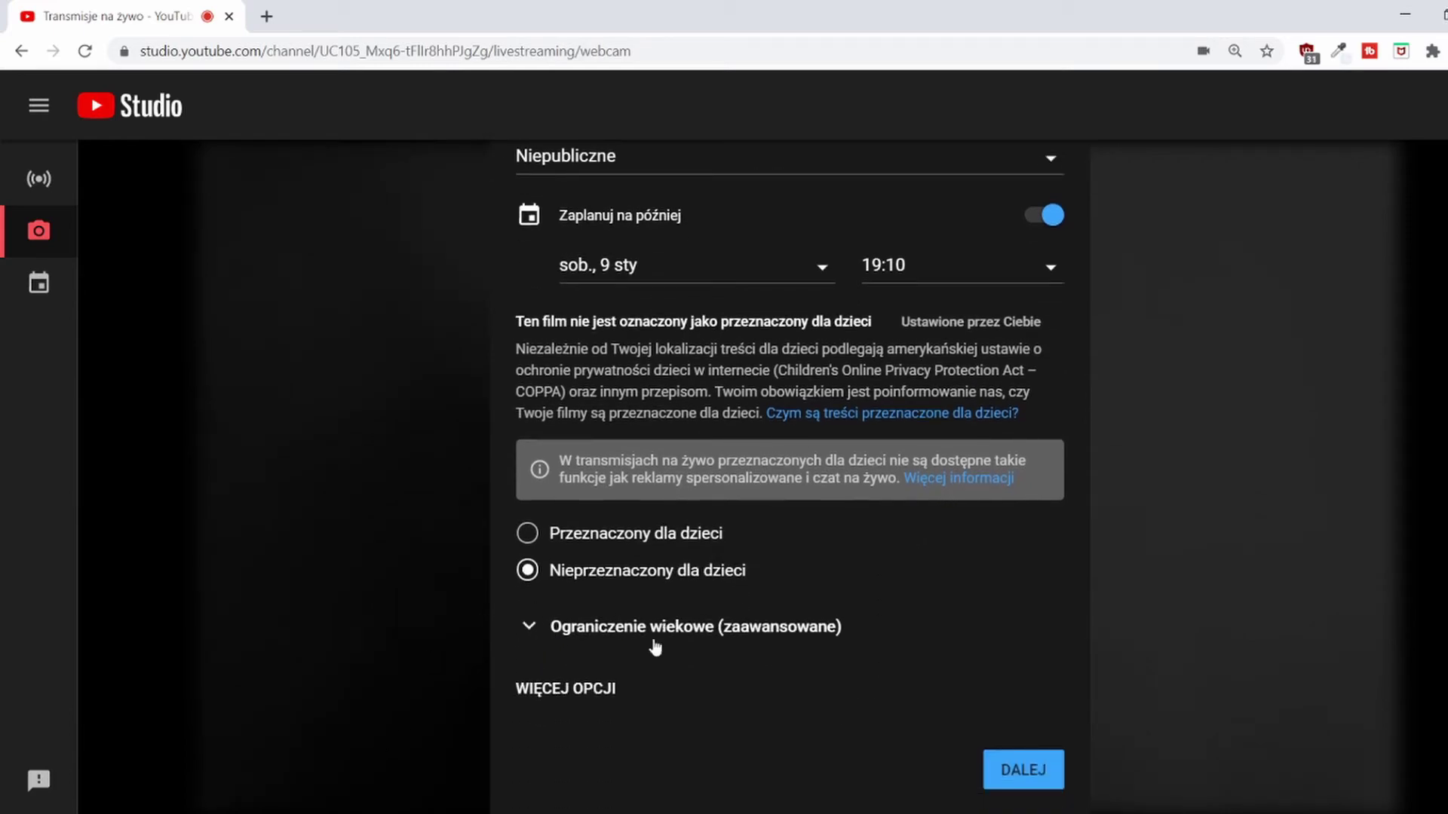
click(611, 704)
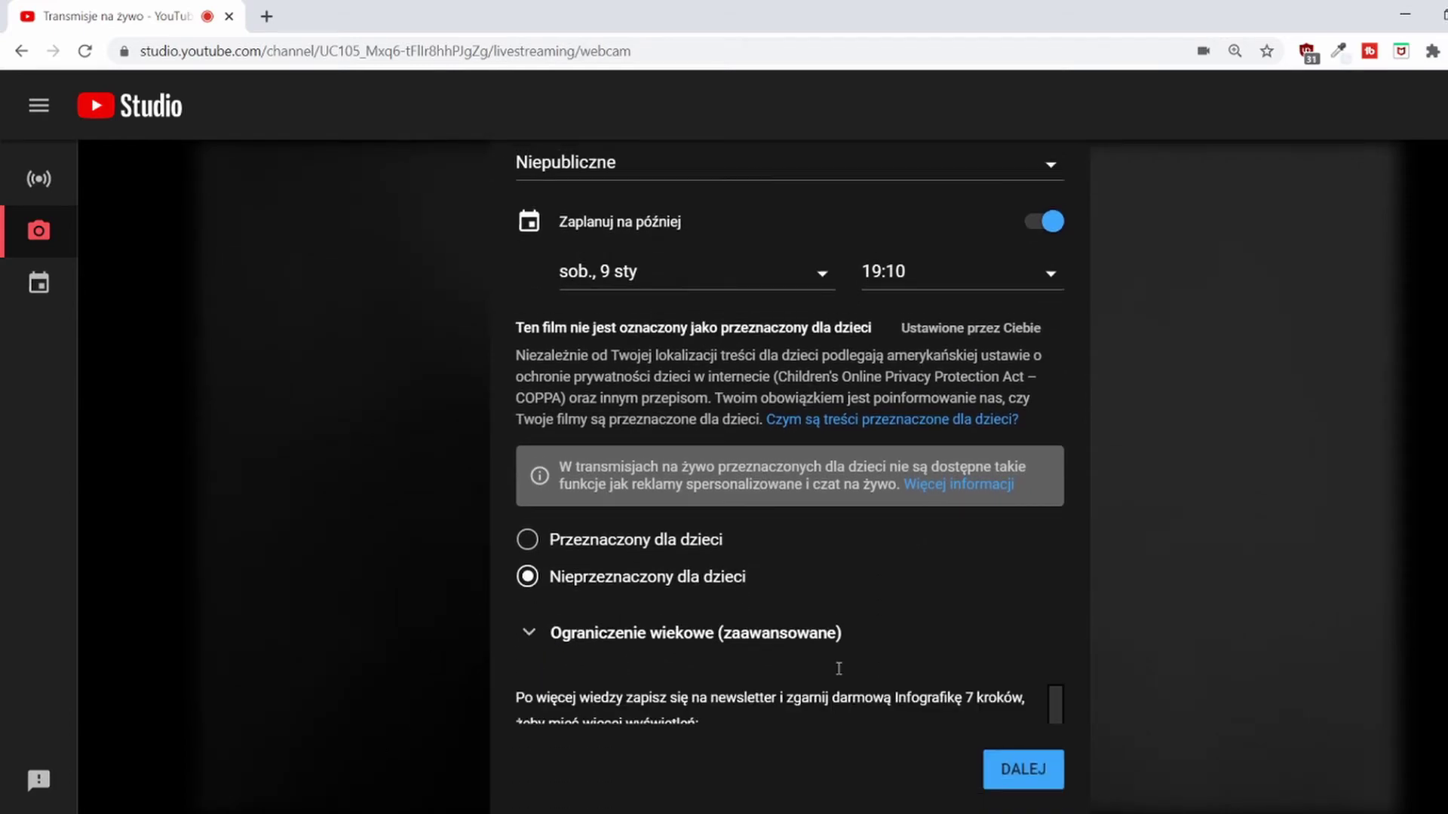
scroll(837, 666, down, 4)
scroll(839, 660, down, 2)
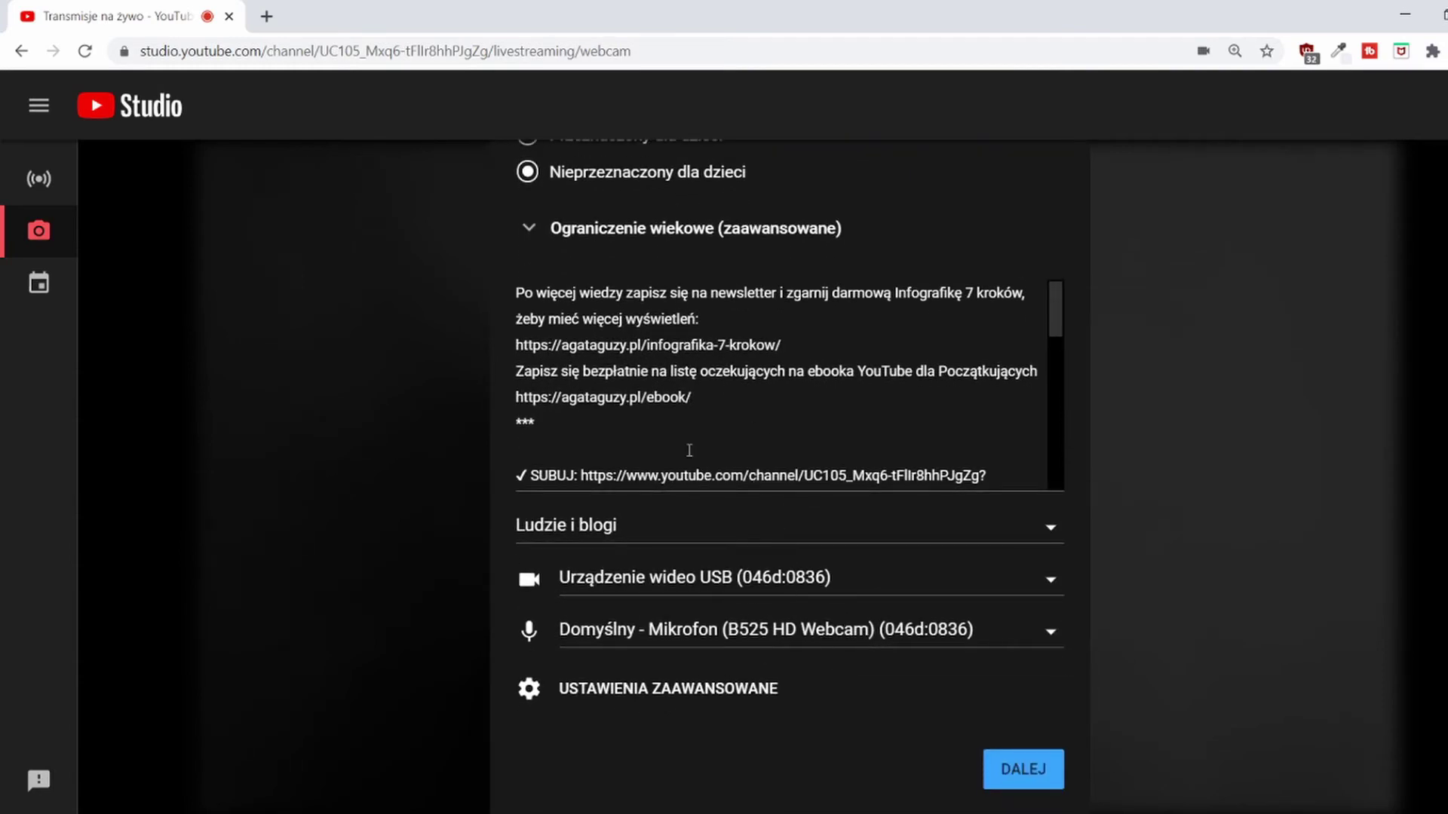
scroll(668, 593, up, 1)
scroll(669, 592, up, 7)
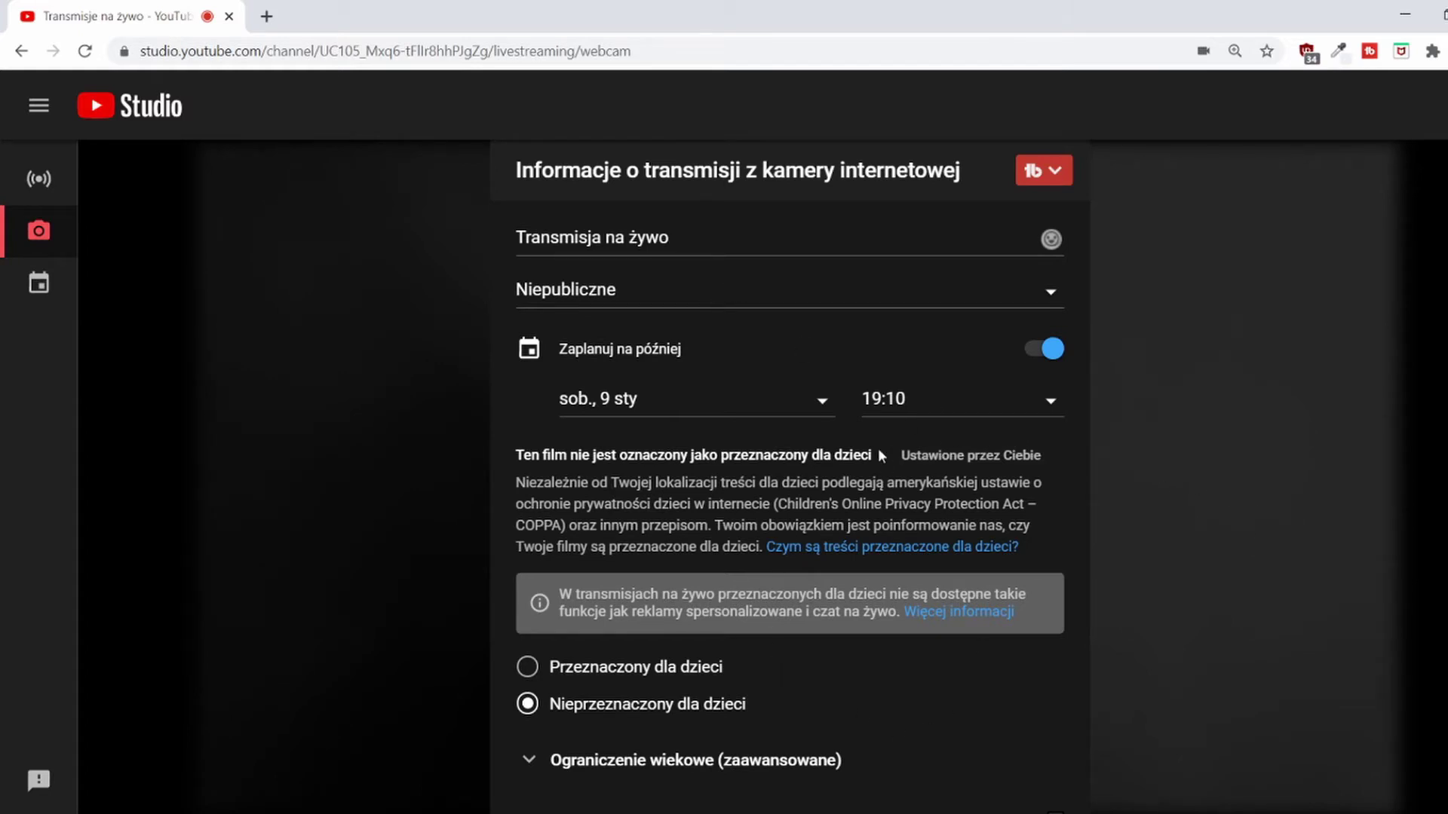
- Look over the remaining broadcast details and continue to the stream preview, capturing a webcam thumbnail
scroll(979, 549, down, 4)
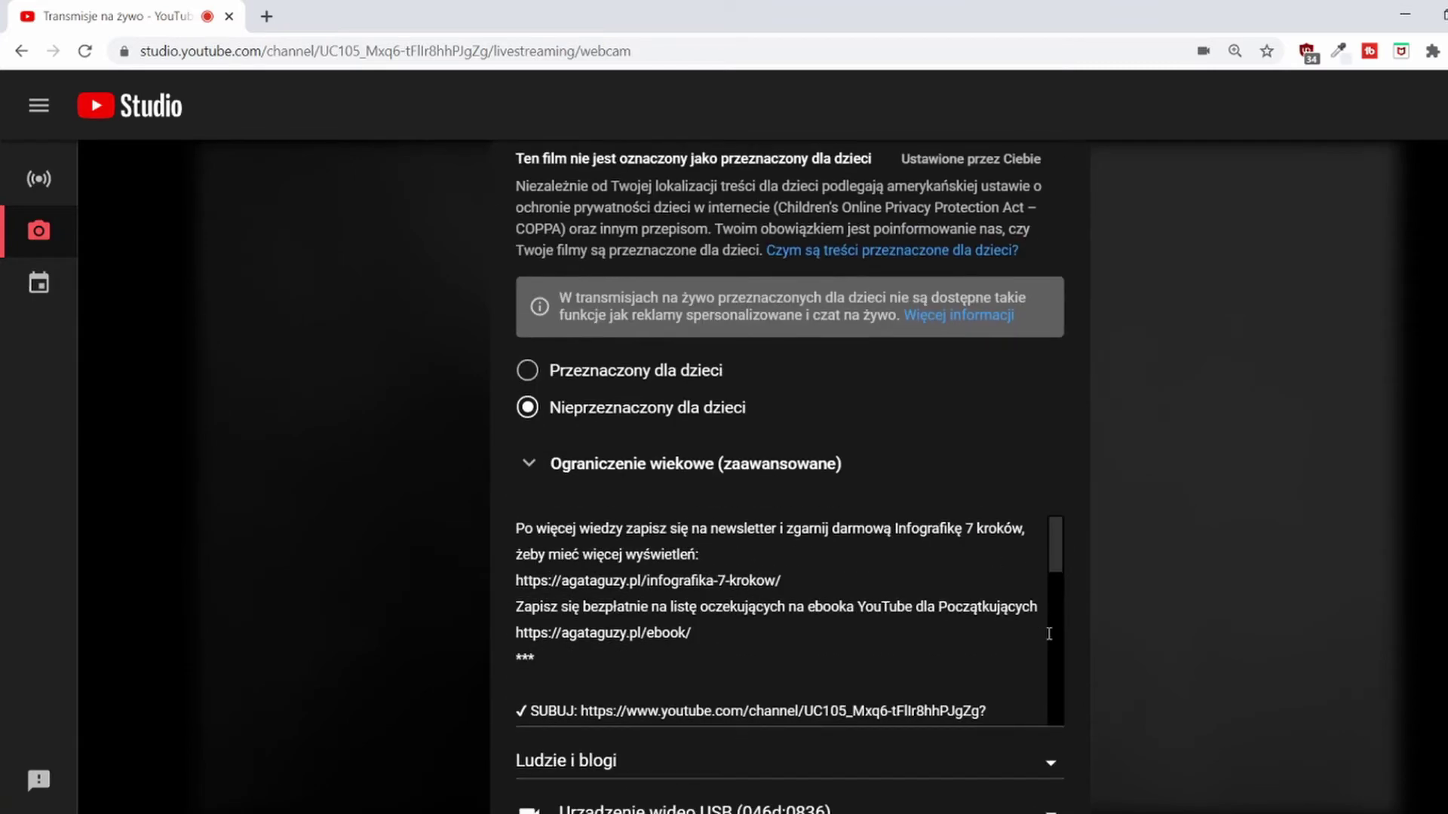
scroll(1048, 633, down, 5)
scroll(1079, 604, down, 3)
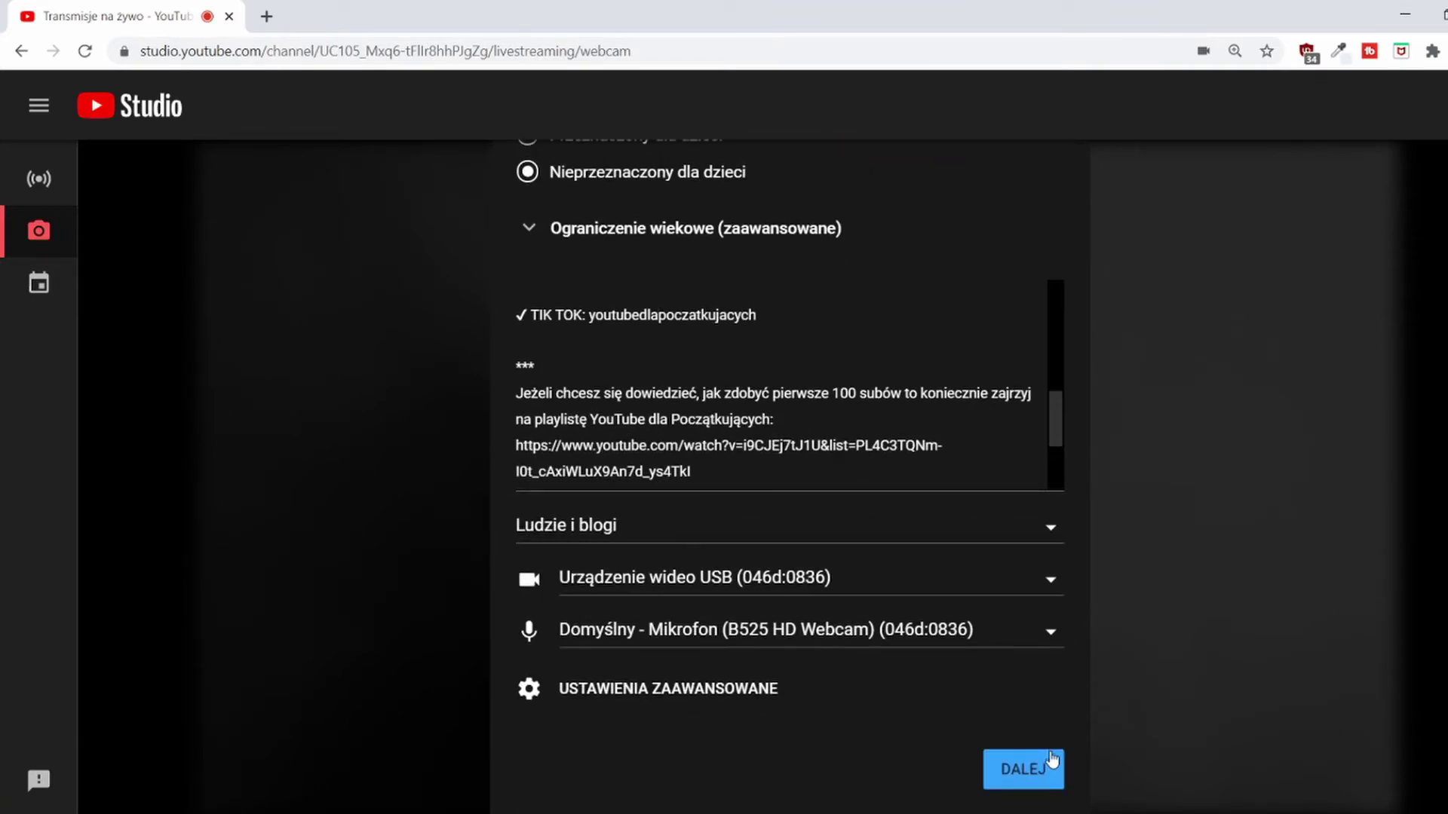
click(1042, 769)
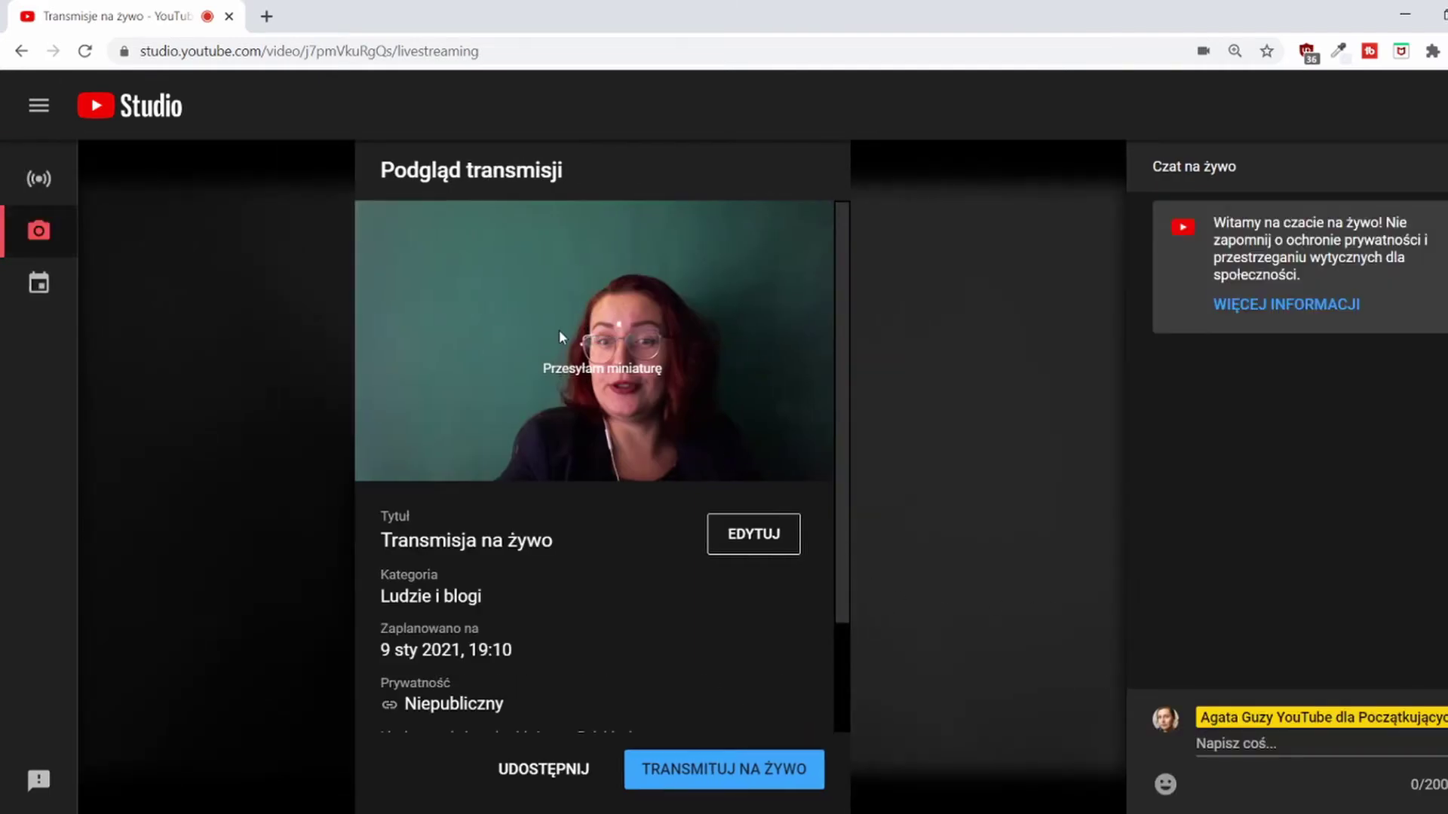
- Retake the webcam photo used as the stream's thumbnail
mouse_move(559, 331)
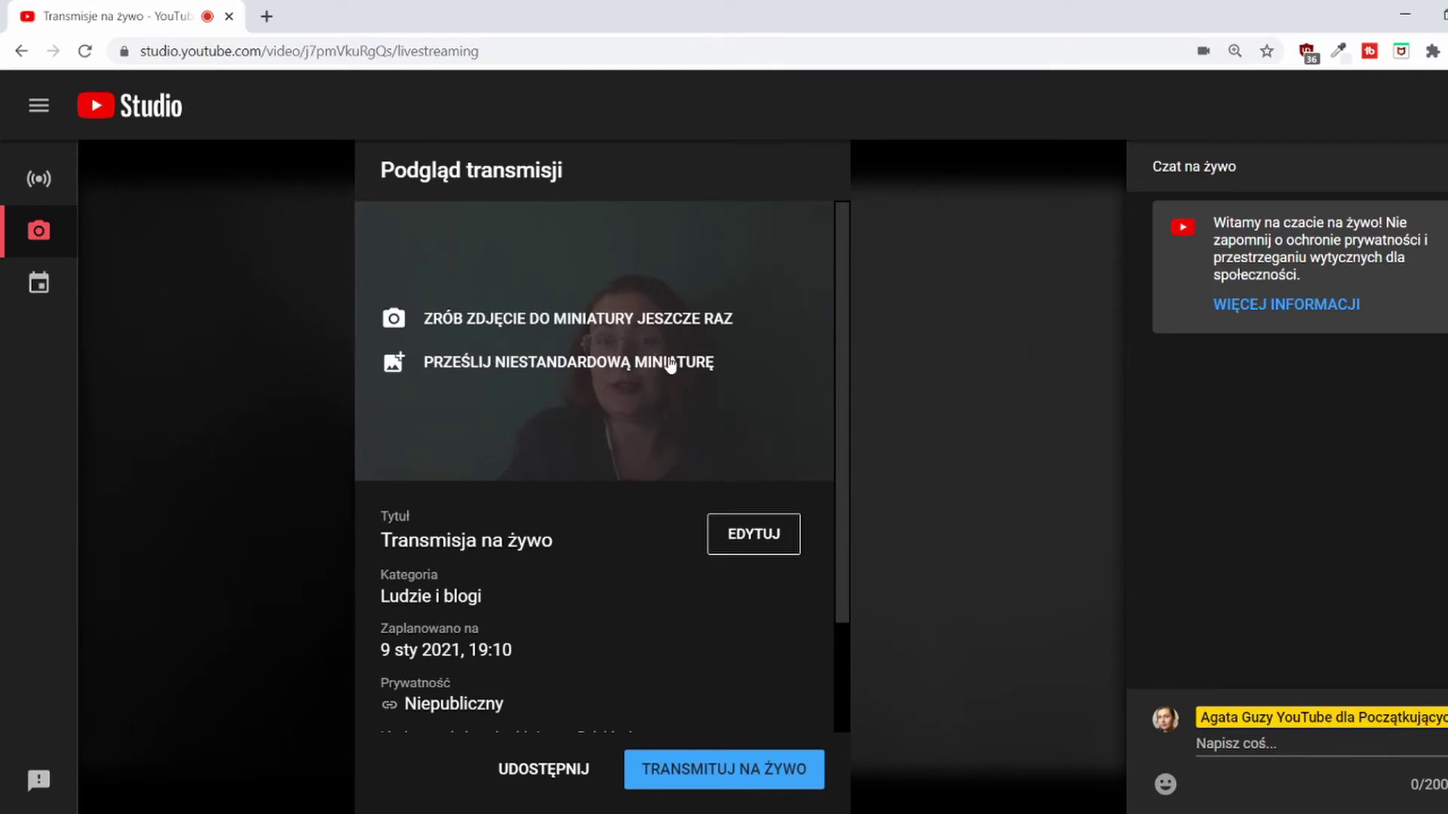
click(538, 325)
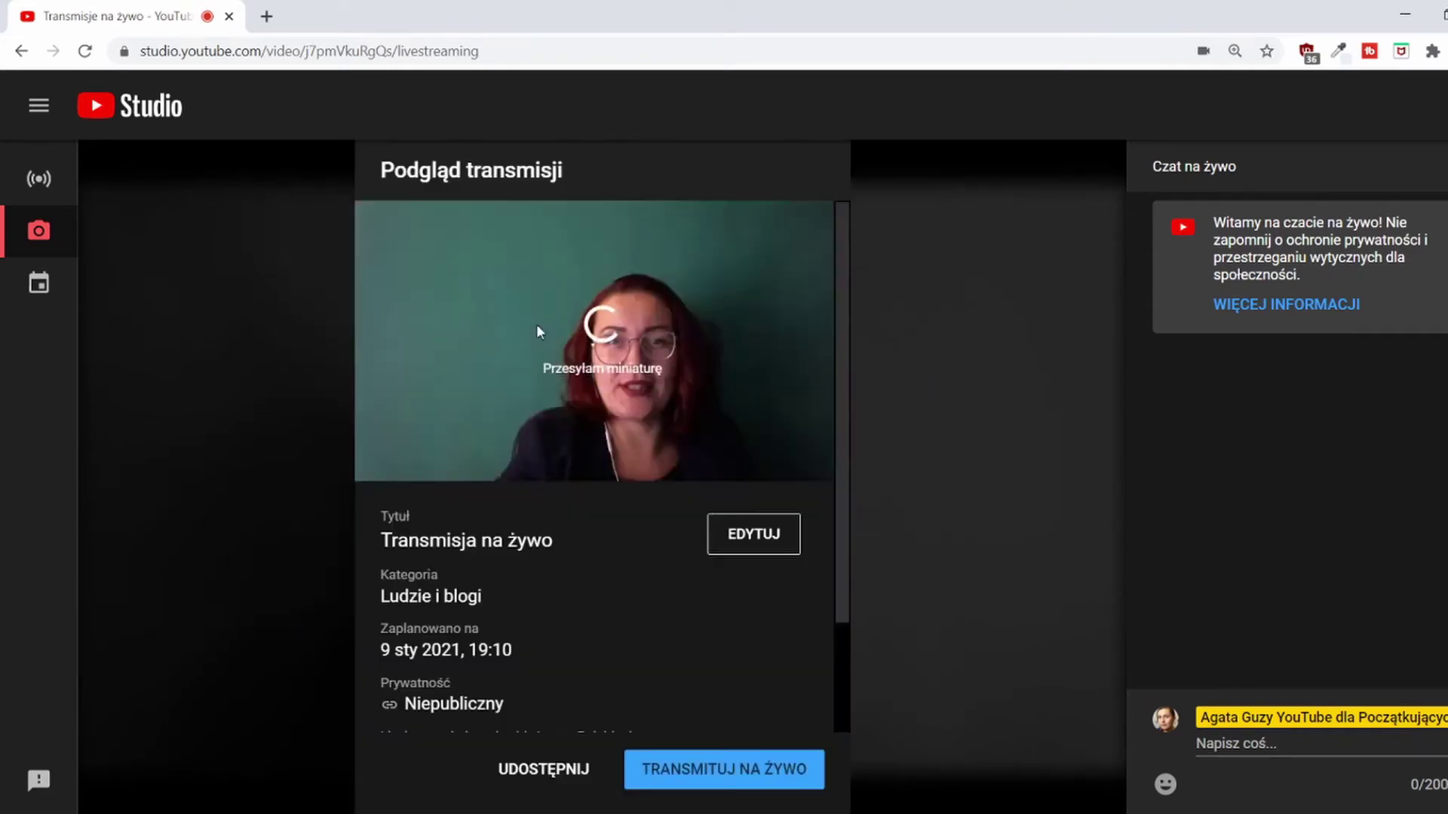
mouse_move(765, 447)
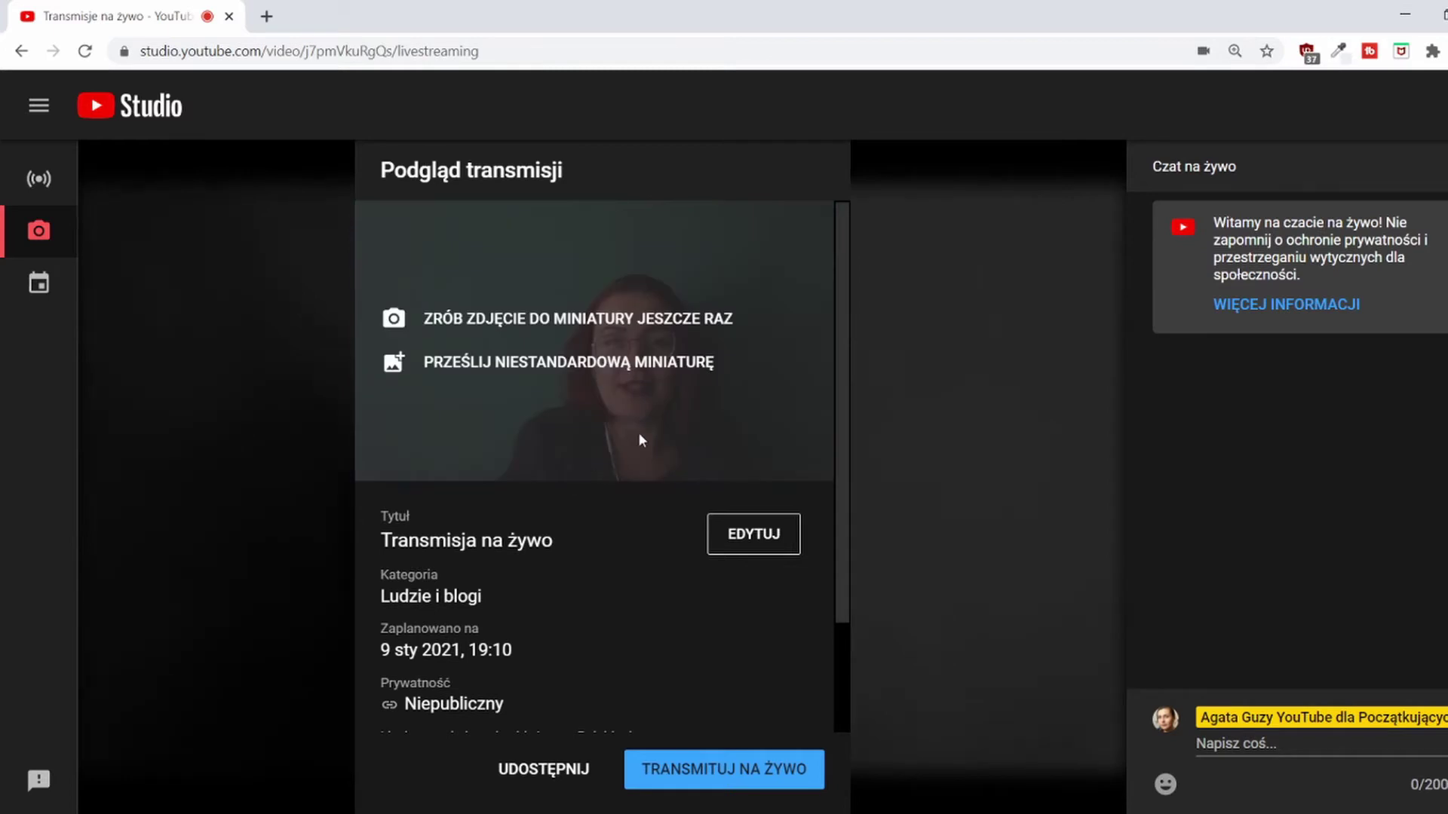
- Check the stream preview's details and open the broadcast's settings for editing
scroll(641, 440, down, 2)
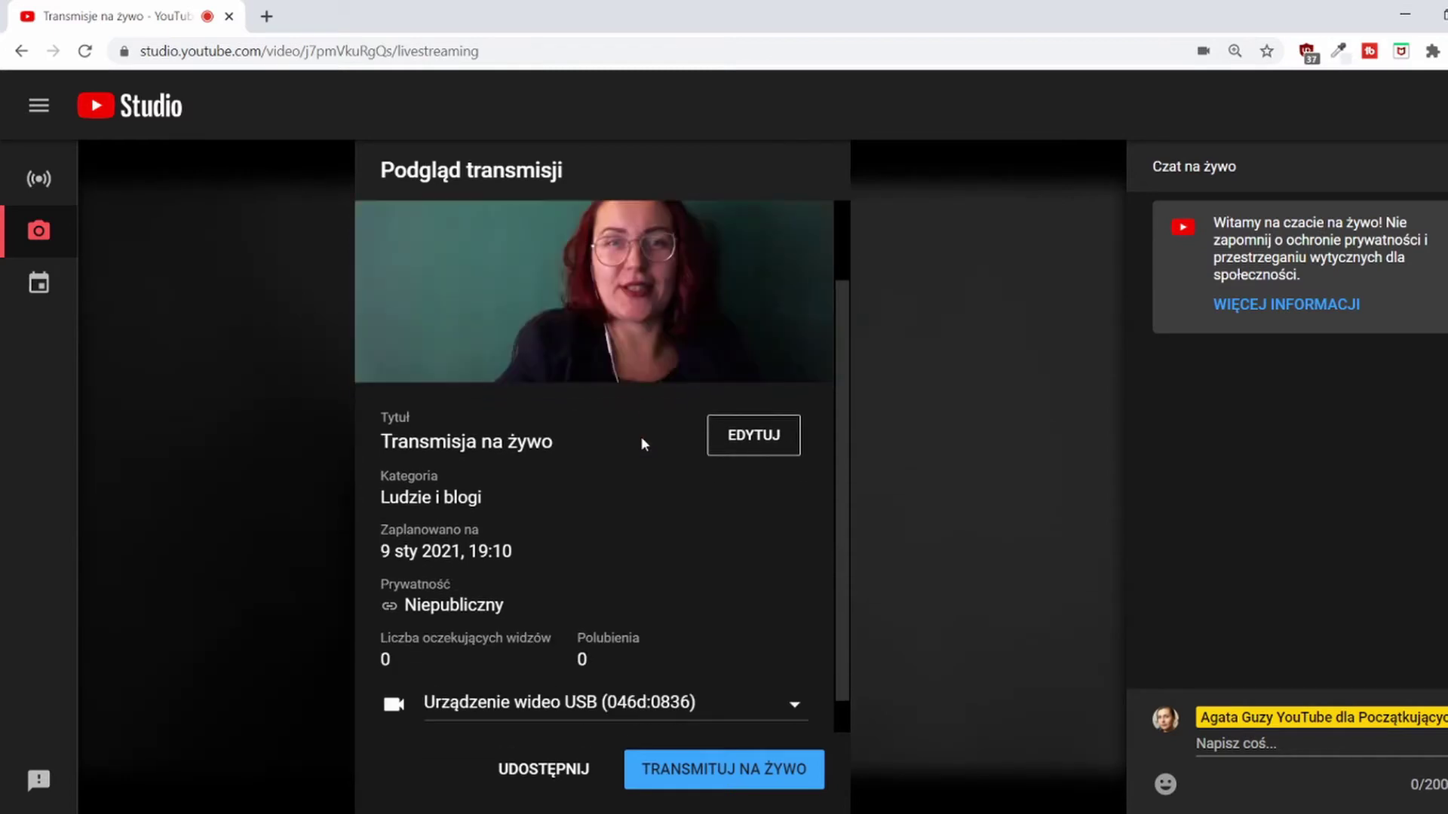
scroll(641, 444, down, 1)
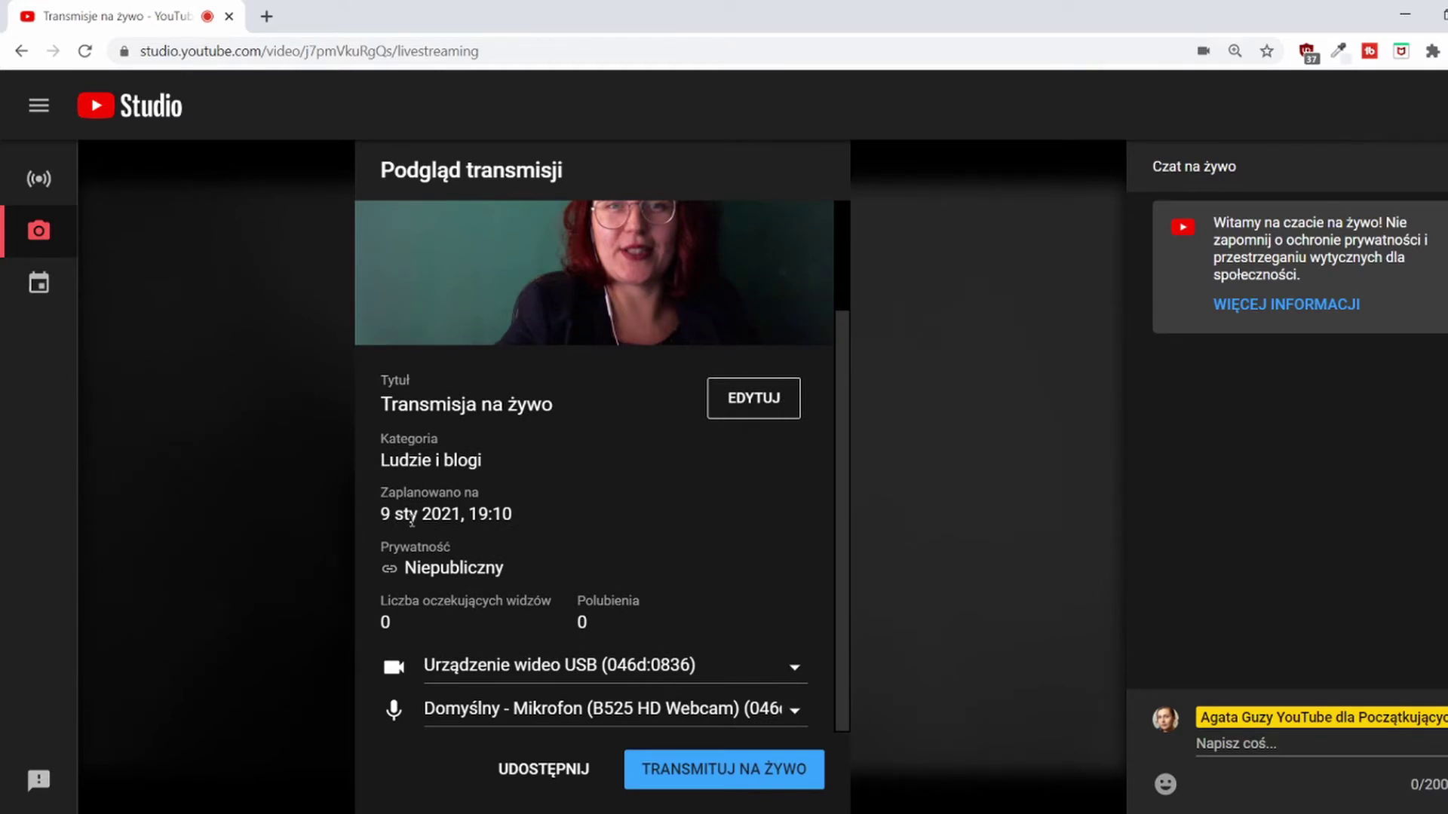
click(770, 403)
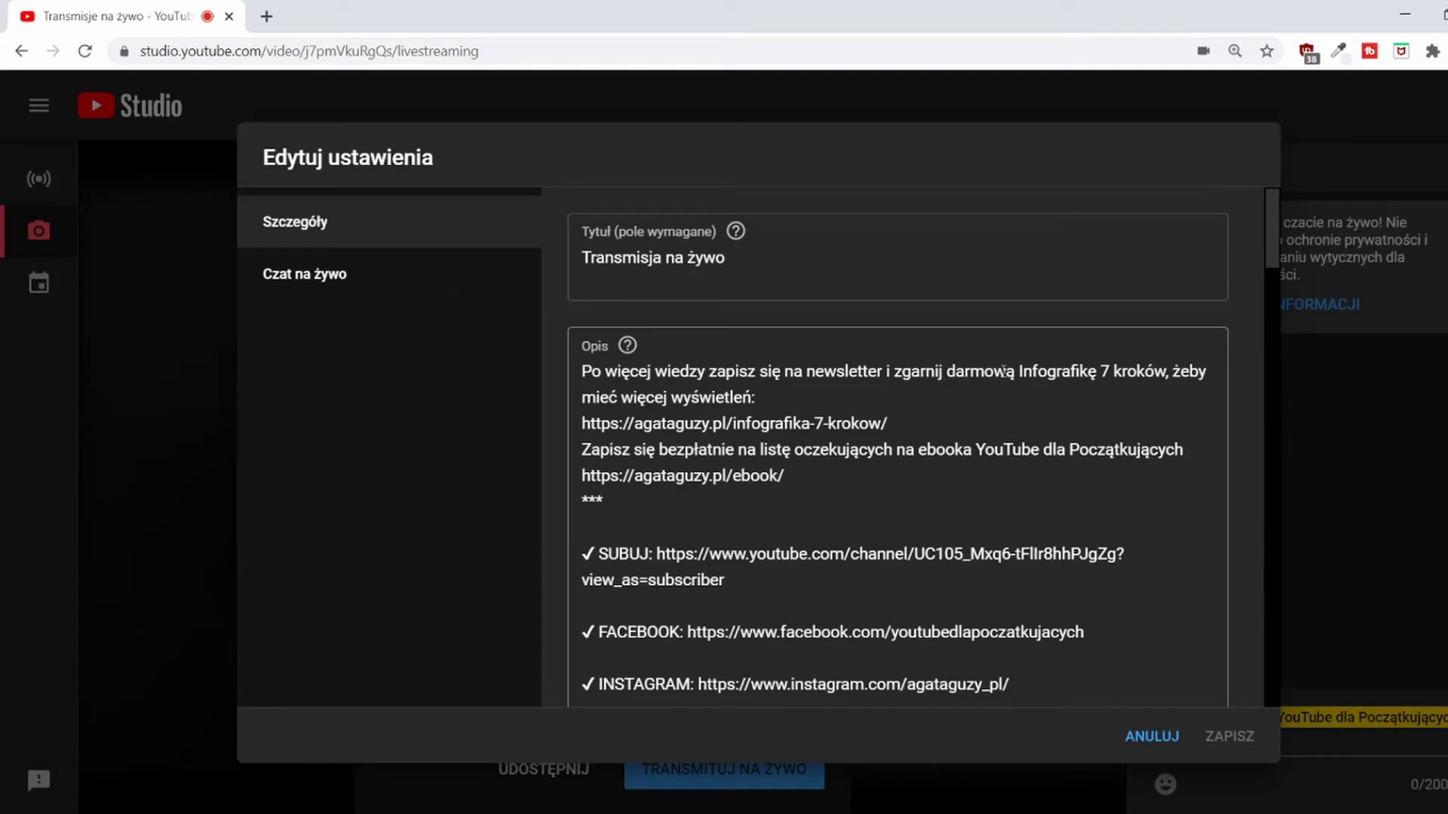
- Review the stream's title and description in the broadcast settings
scroll(663, 334, down, 15)
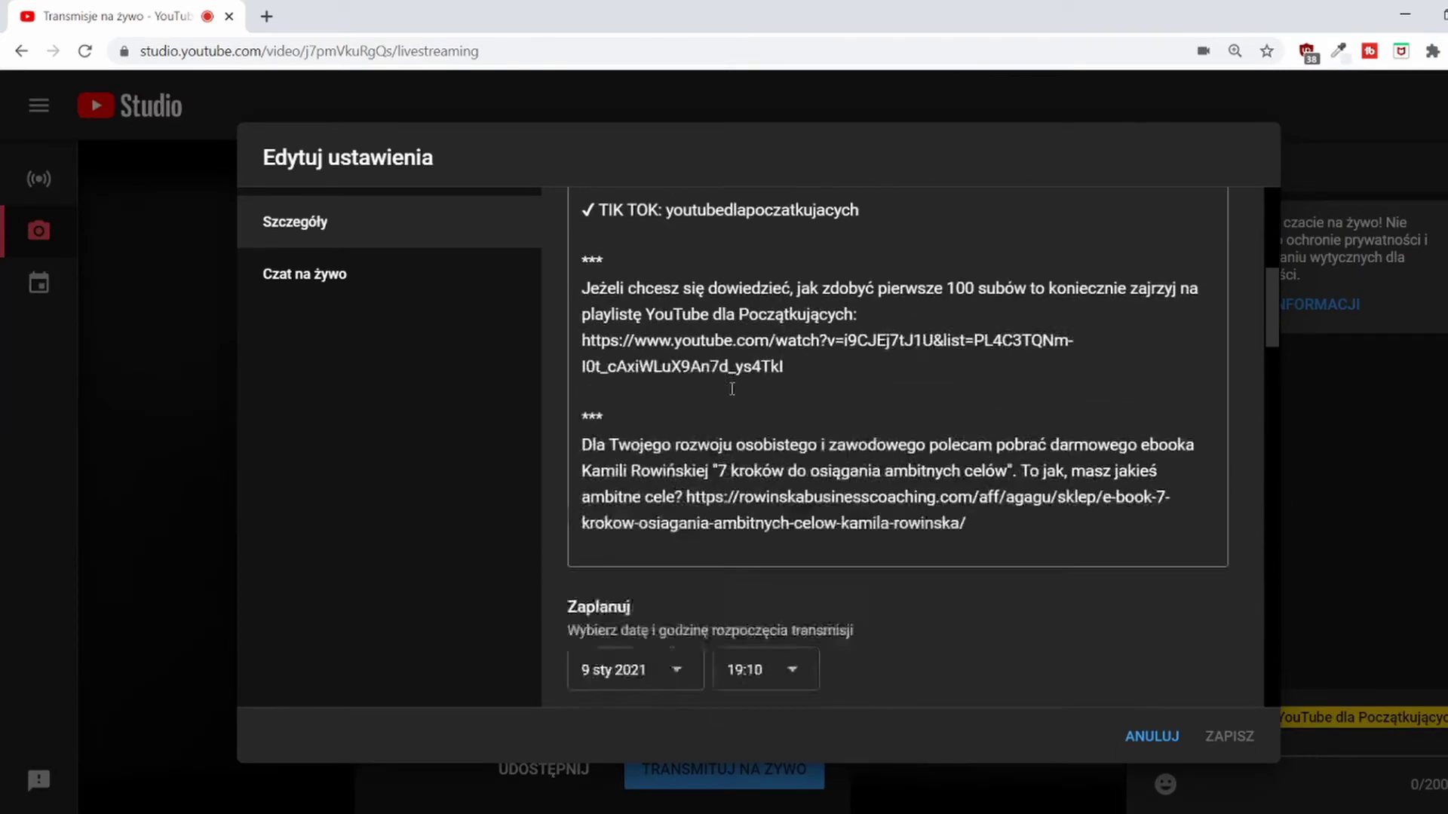
scroll(740, 401, up, 15)
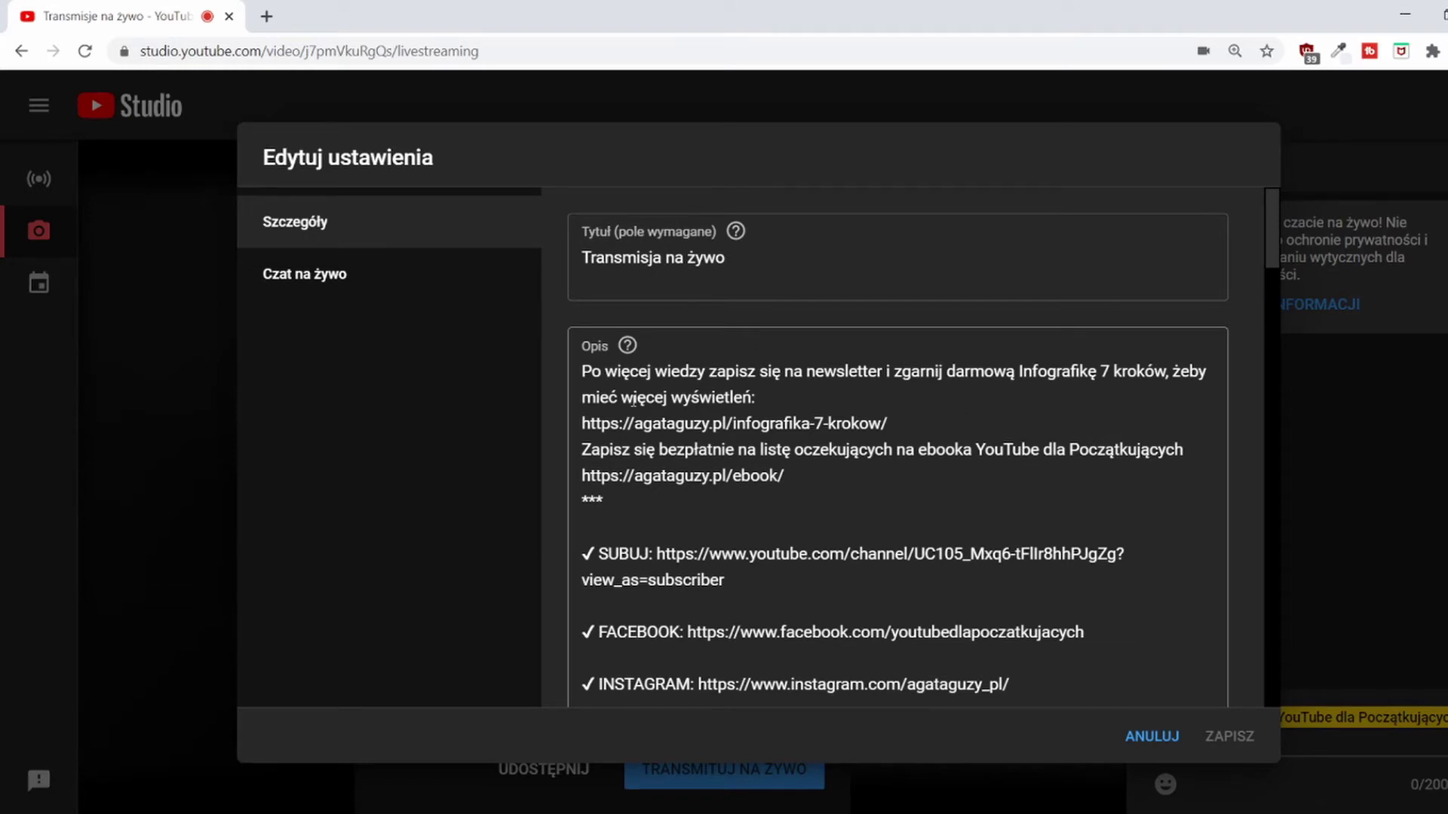
scroll(686, 381, down, 3)
scroll(745, 430, up, 3)
scroll(764, 519, down, 10)
scroll(814, 517, up, 5)
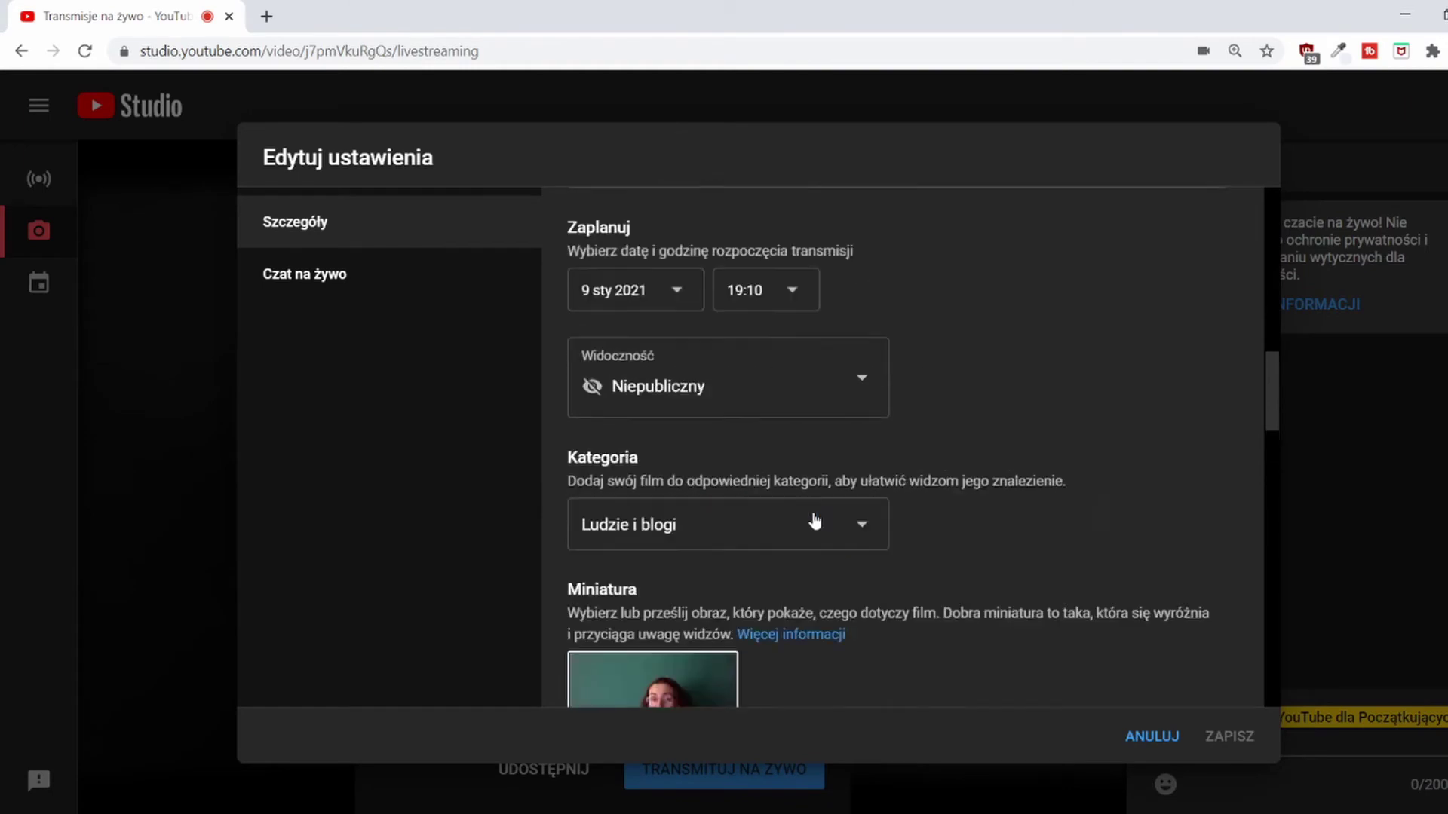
scroll(828, 515, up, 8)
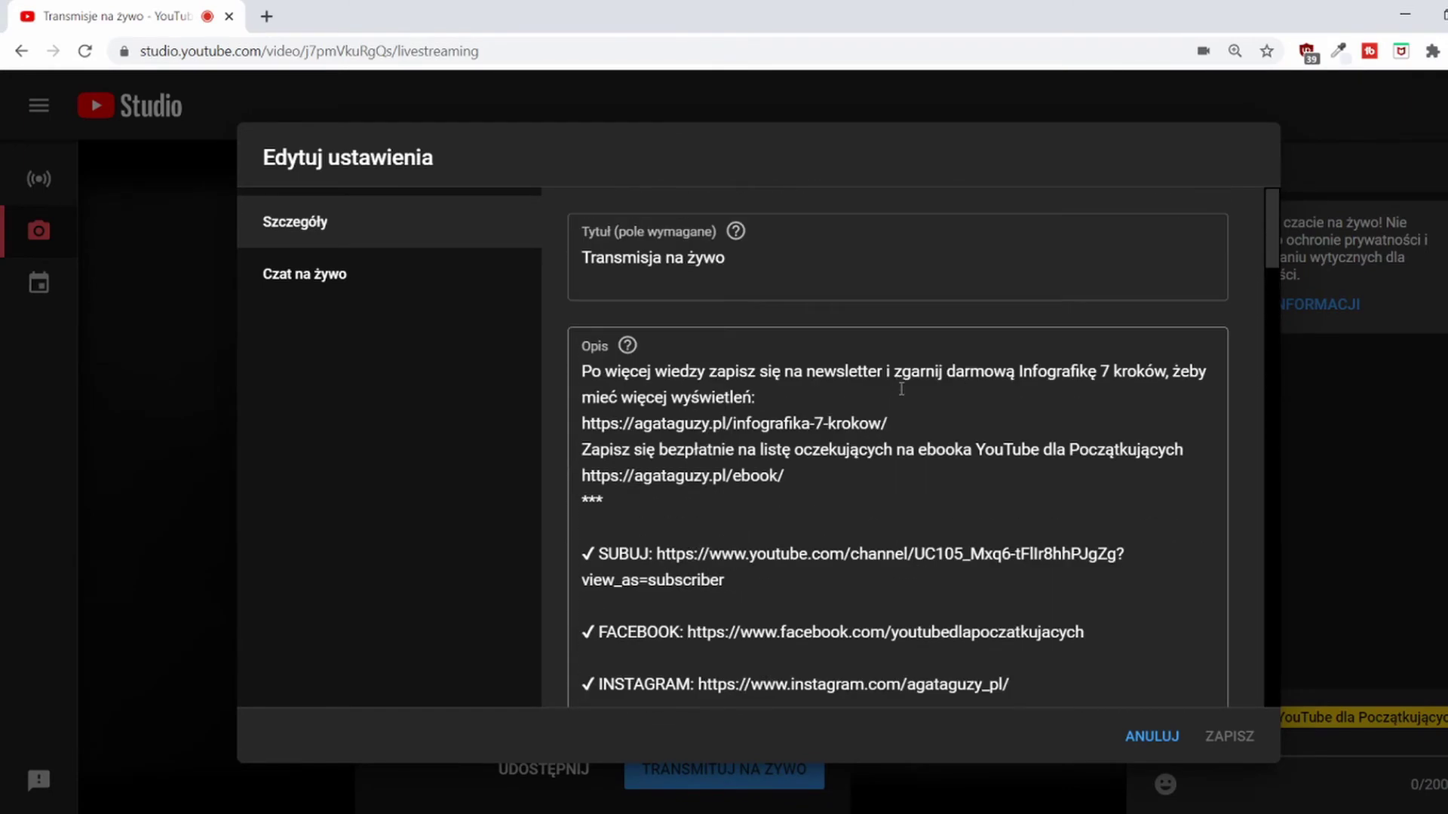
scroll(902, 390, down, 2)
scroll(903, 383, up, 2)
scroll(825, 429, down, 1)
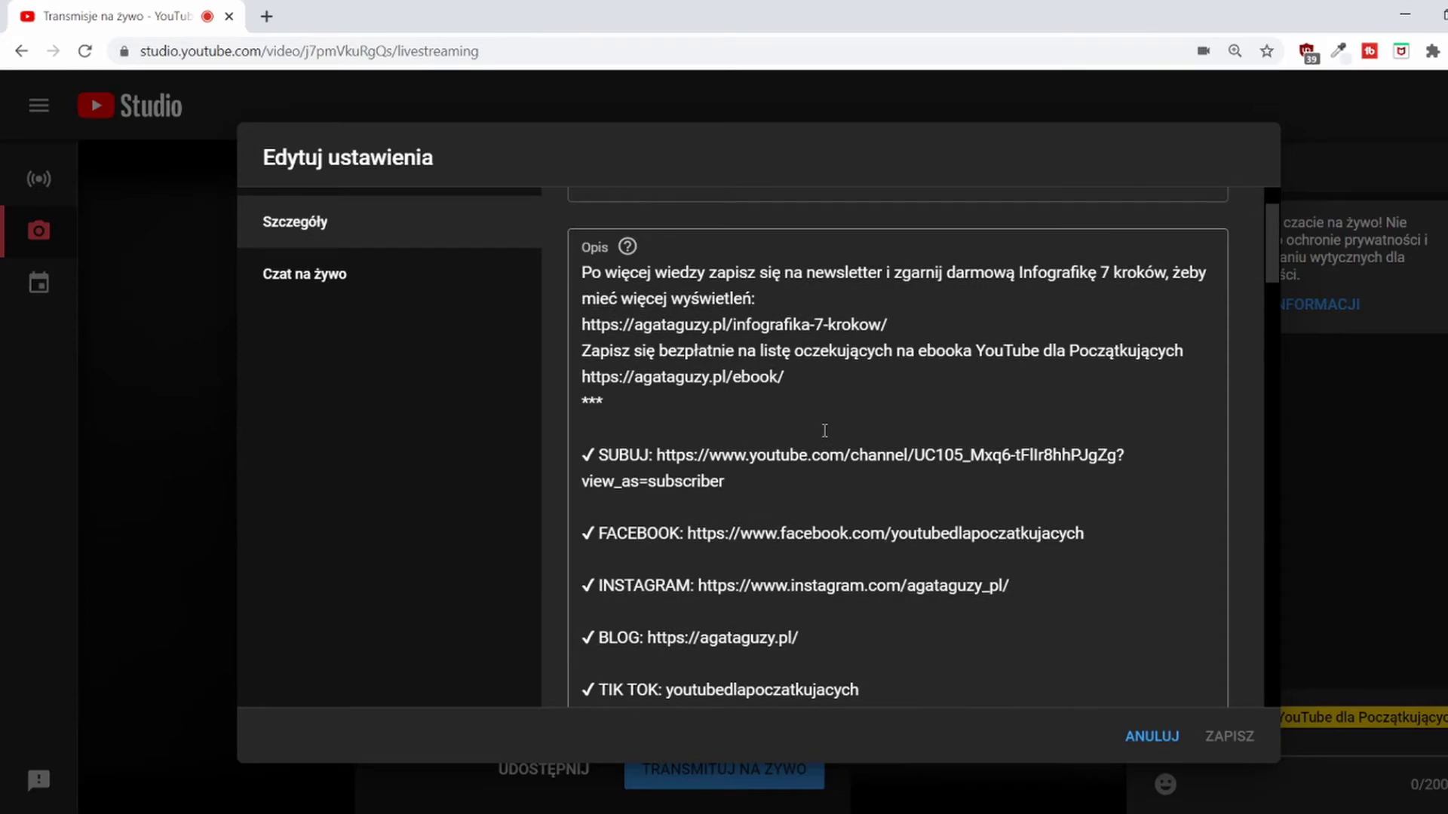
- Examine the broadcast's schedule, visibility, category, thumbnail, playlist and audience settings
scroll(825, 431, down, 3)
scroll(961, 411, down, 6)
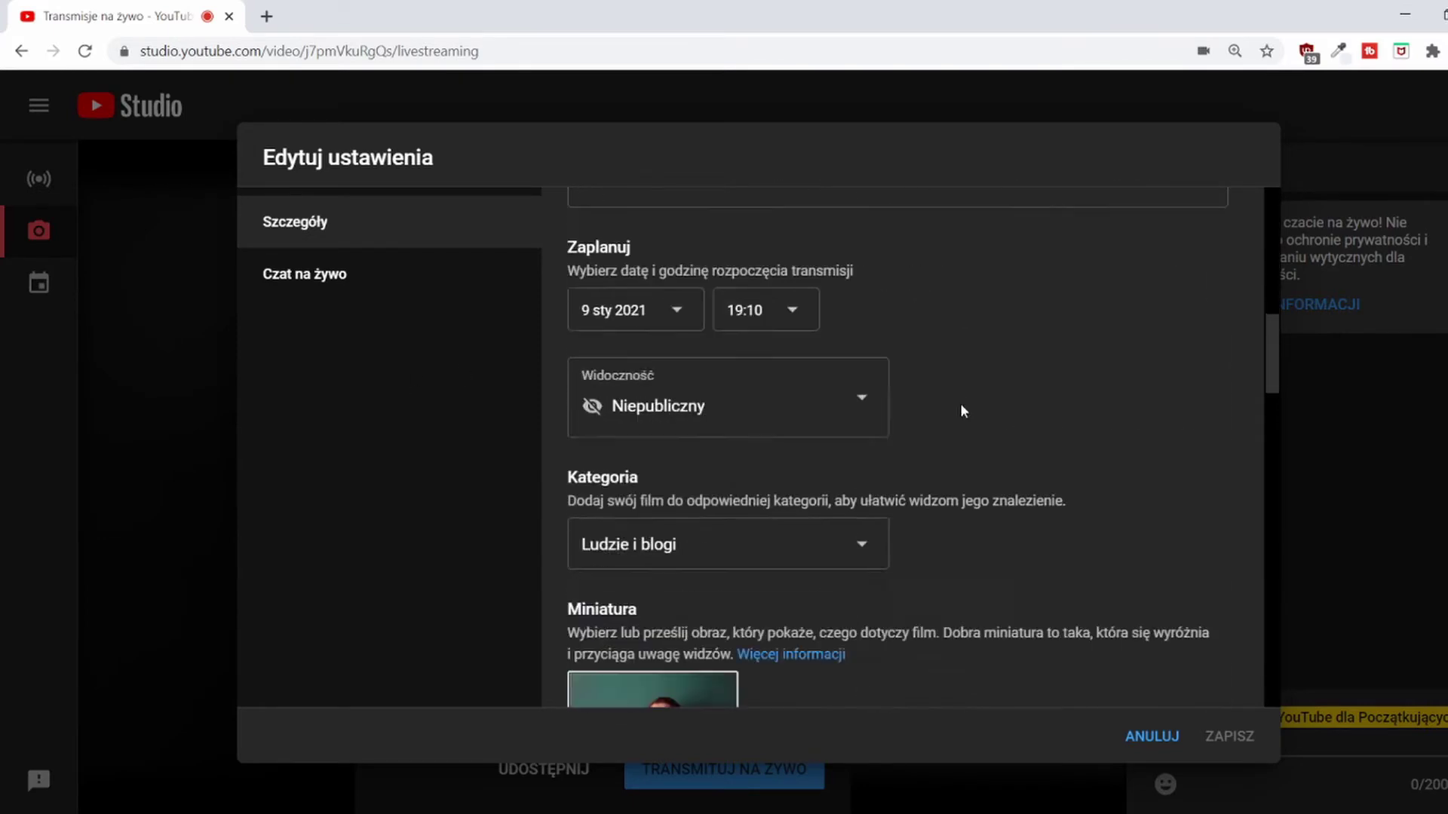
scroll(961, 411, down, 4)
scroll(971, 416, up, 5)
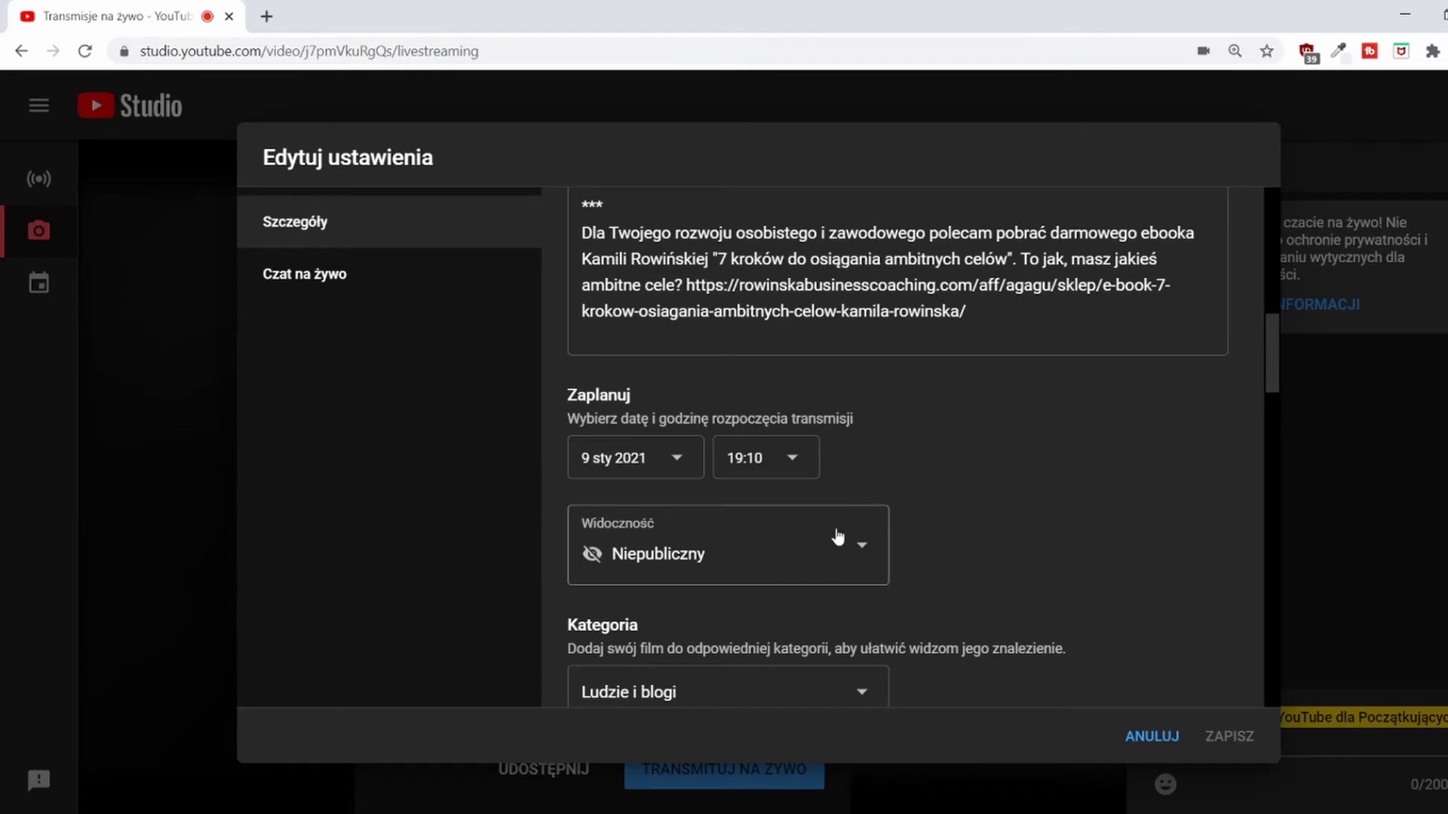
scroll(837, 537, down, 6)
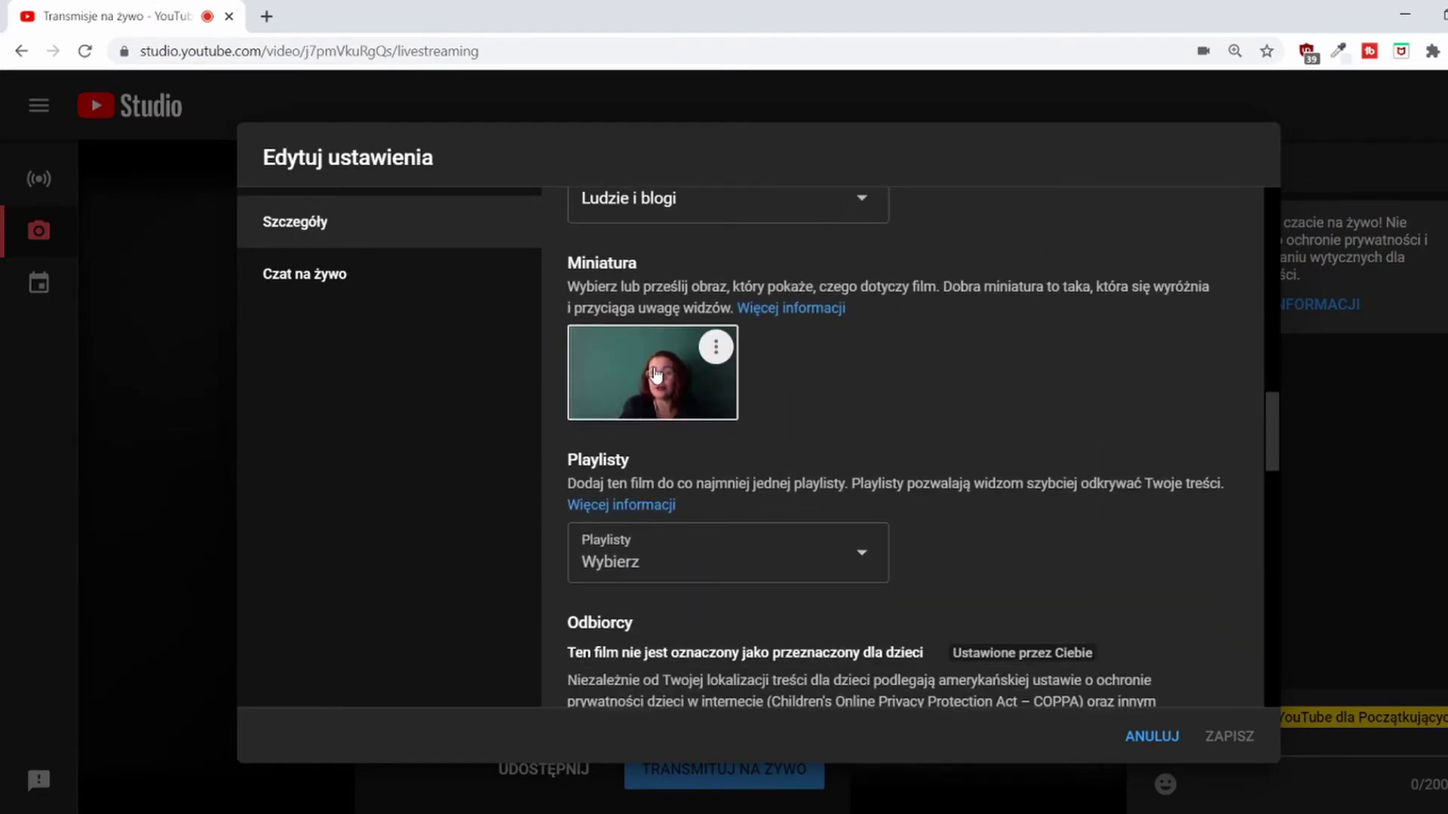
scroll(1030, 505, down, 3)
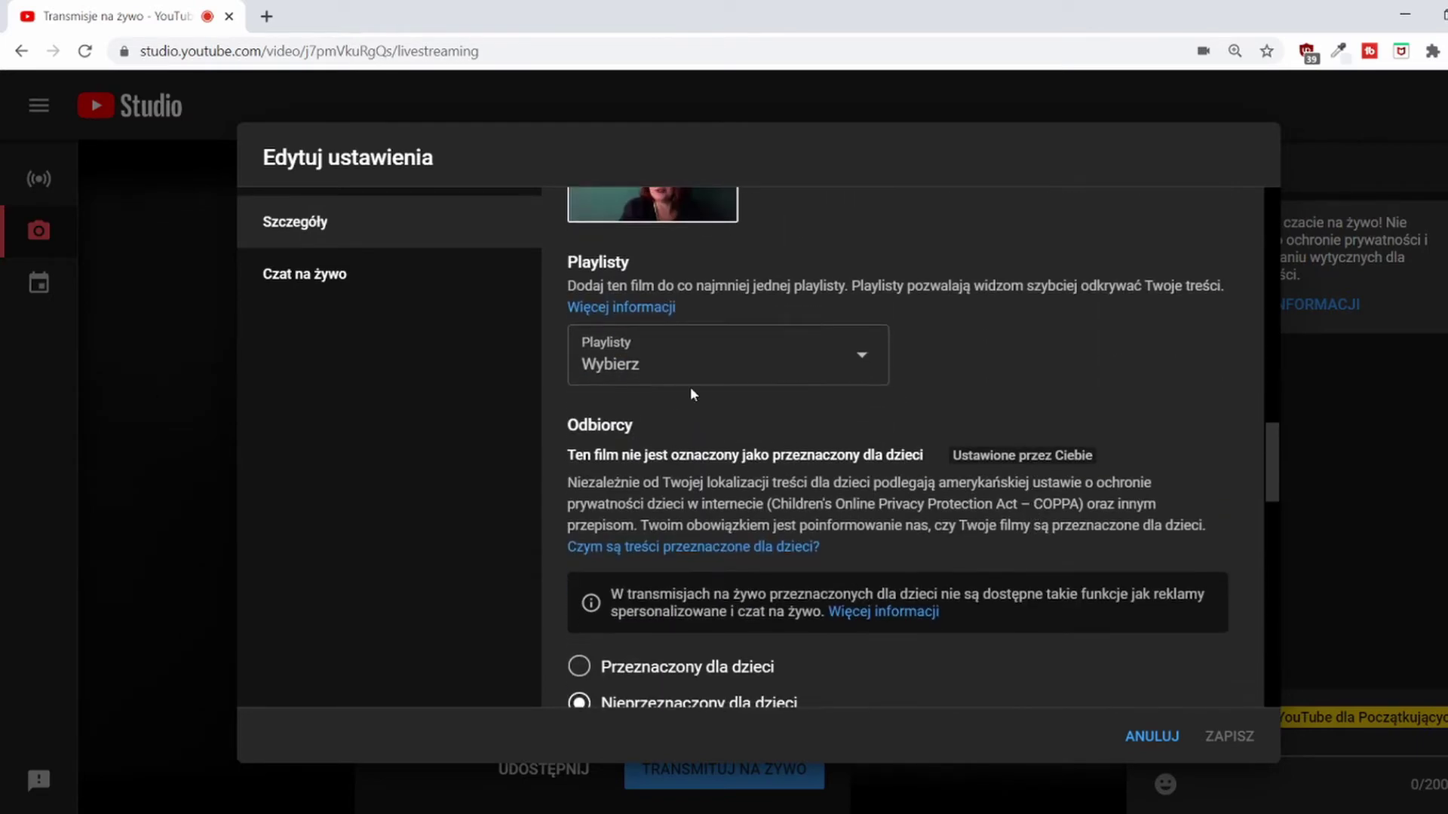
scroll(889, 403, down, 3)
scroll(792, 340, down, 4)
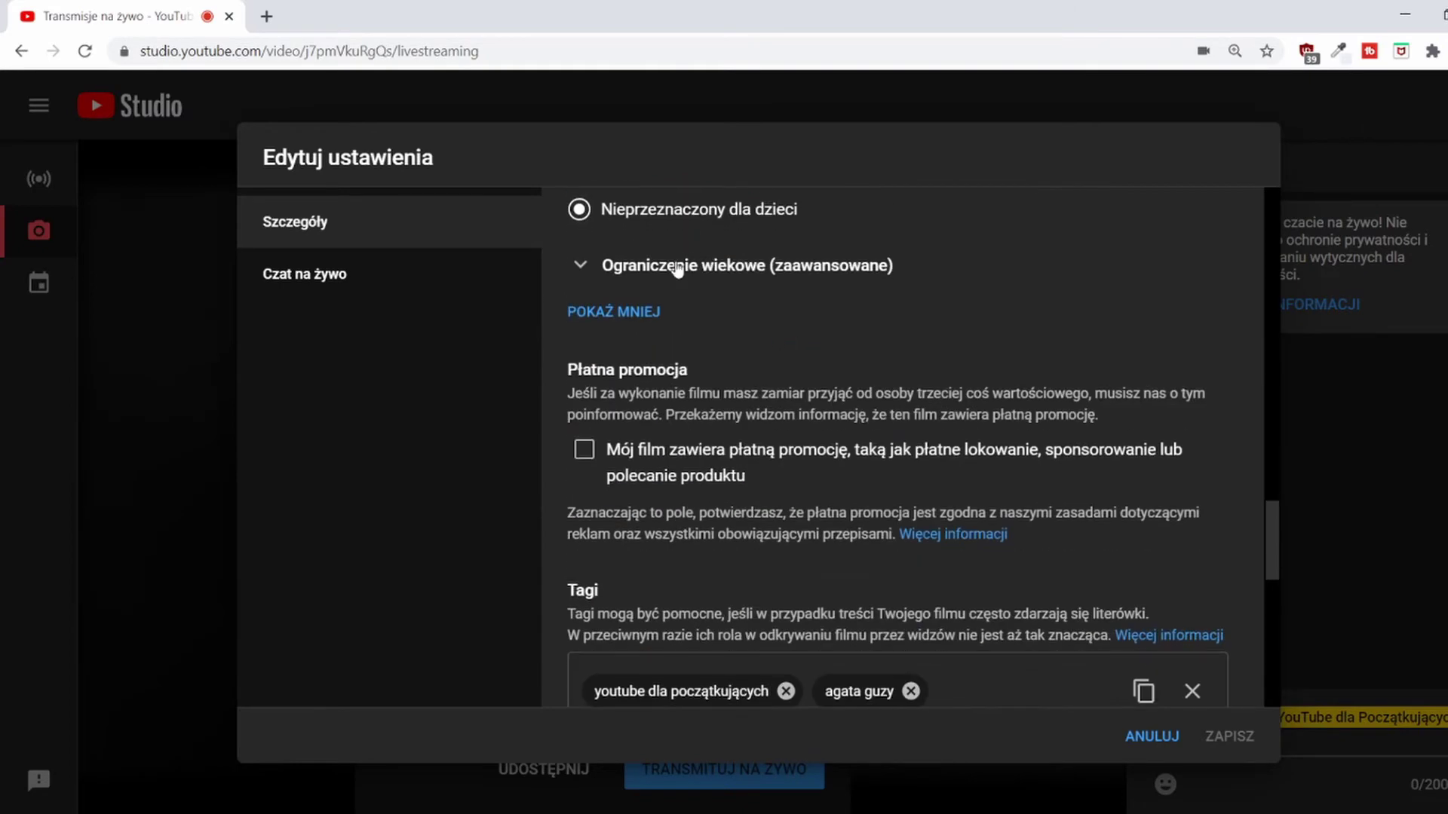
- Review the audience, paid promotion, tags, language, recording, licence and comment settings of the broadcast
scroll(732, 275, up, 3)
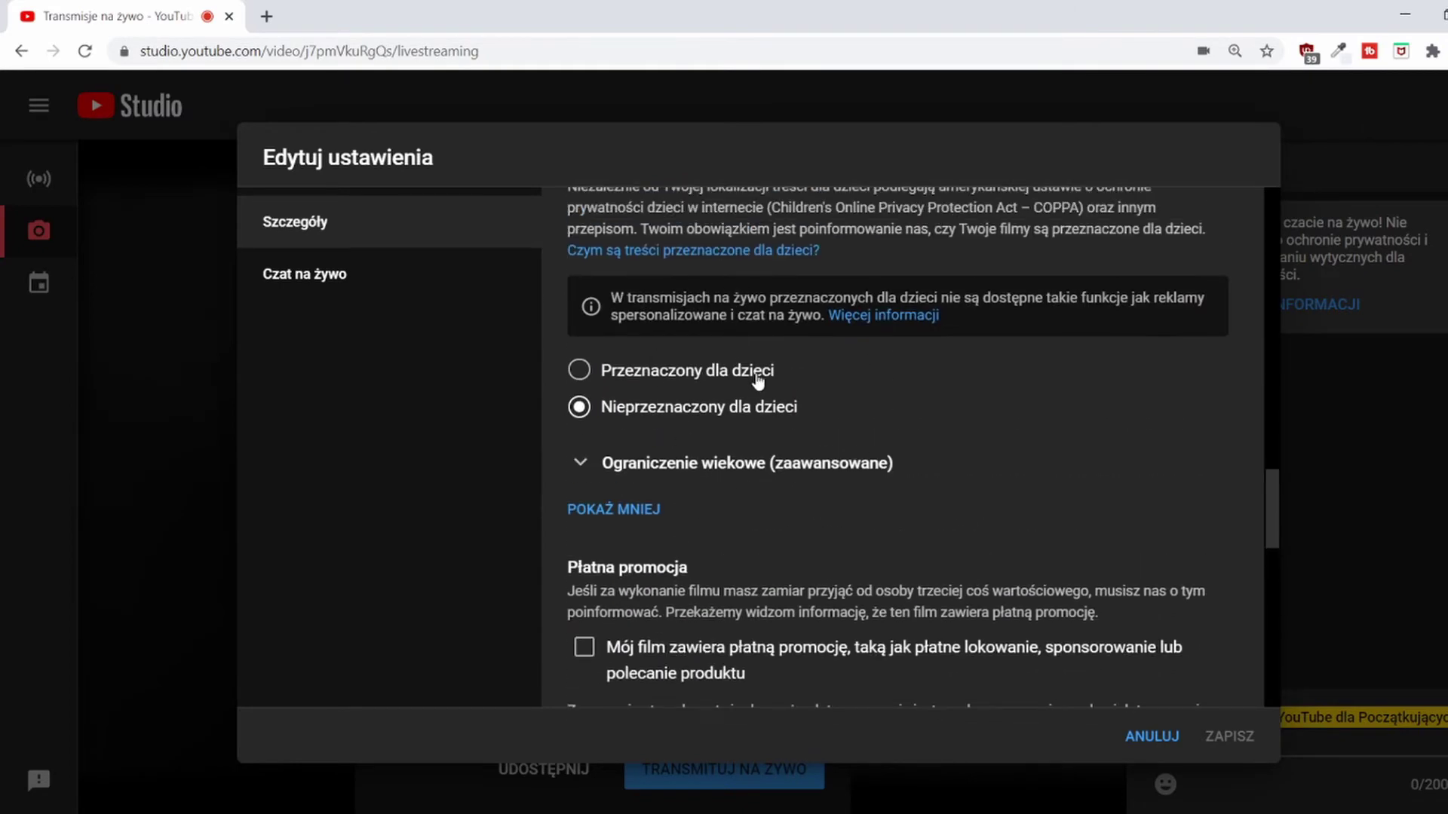
scroll(932, 396, down, 1)
scroll(932, 398, down, 1)
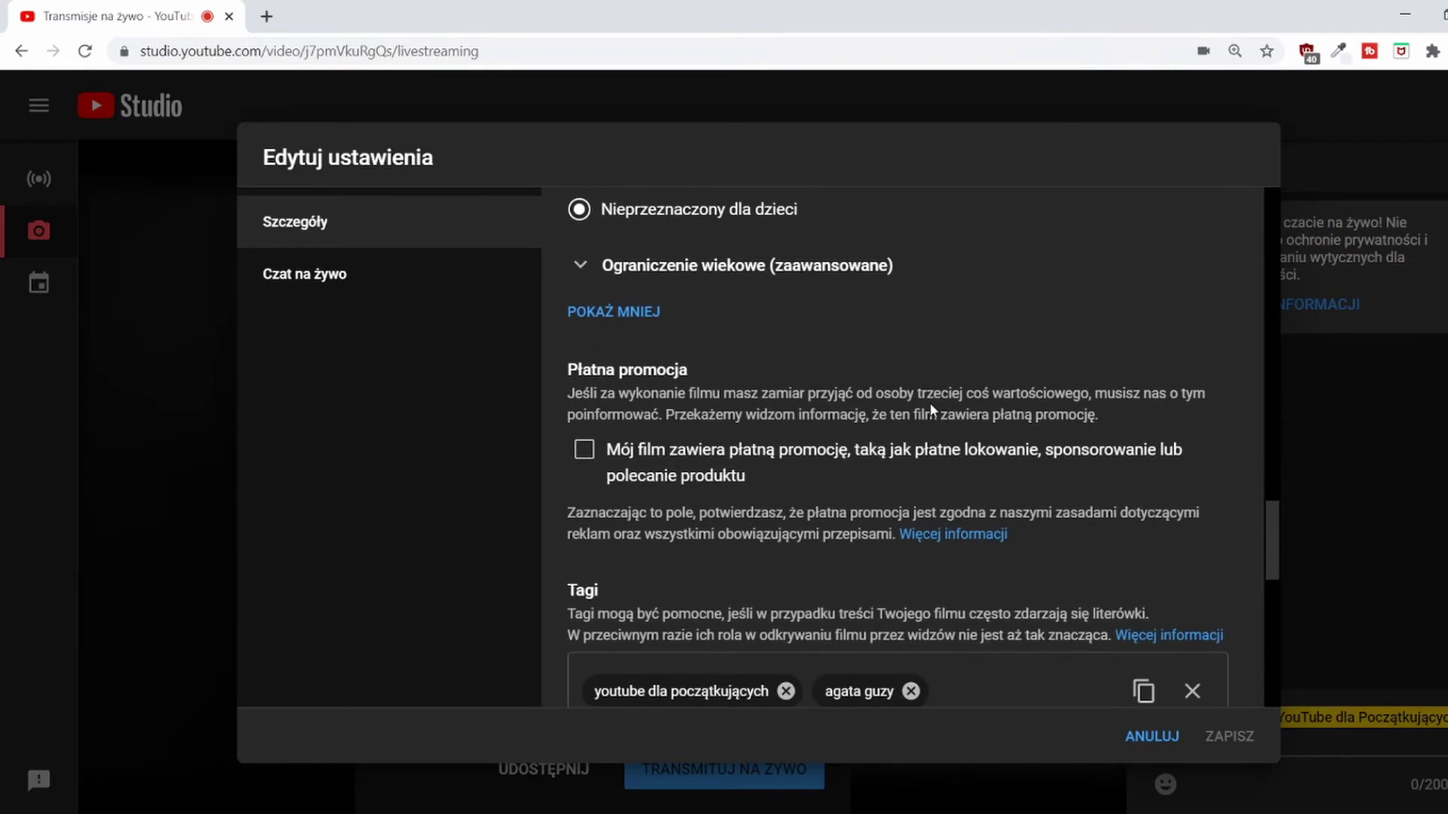
scroll(758, 377, down, 5)
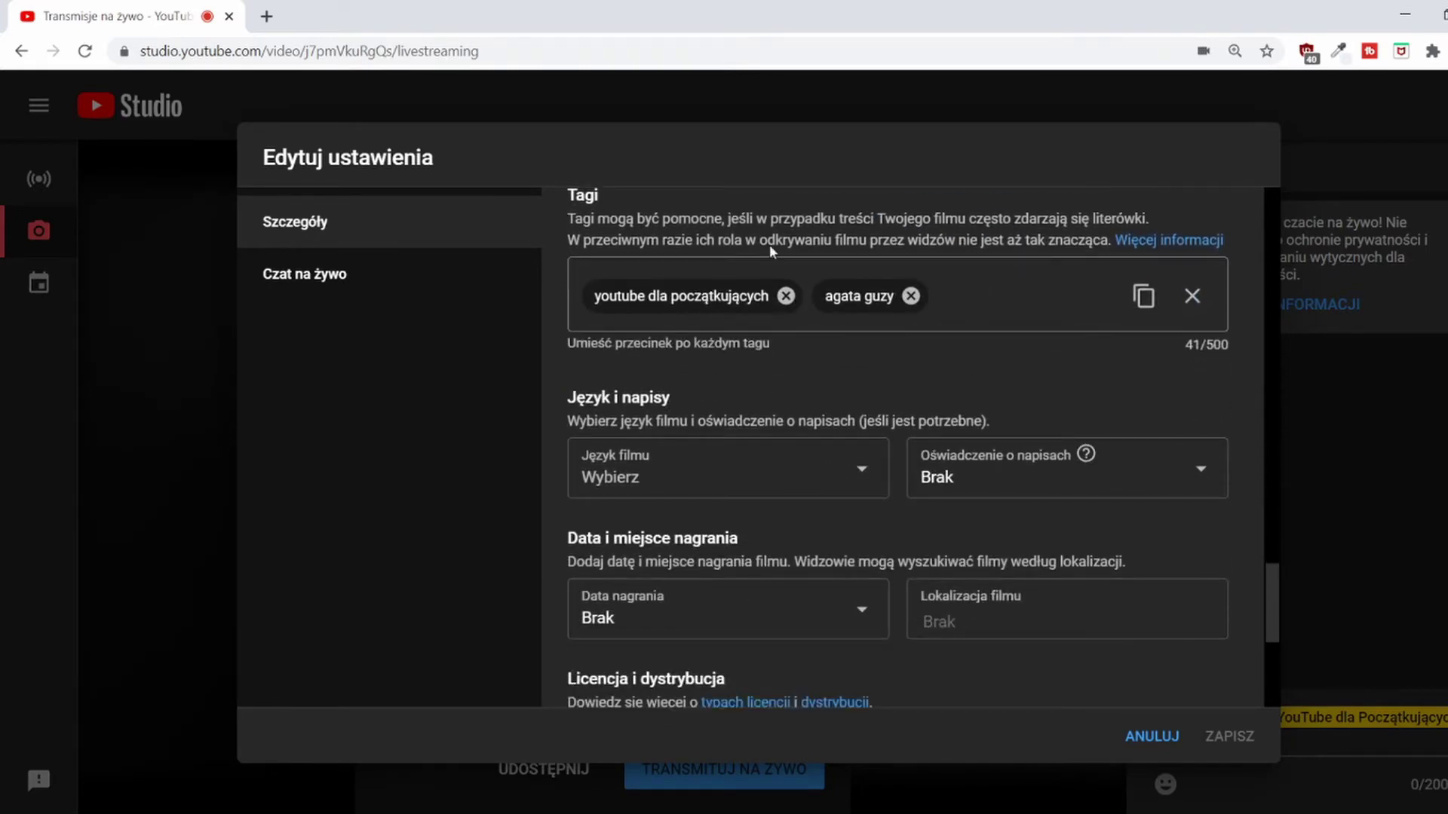
scroll(704, 460, down, 5)
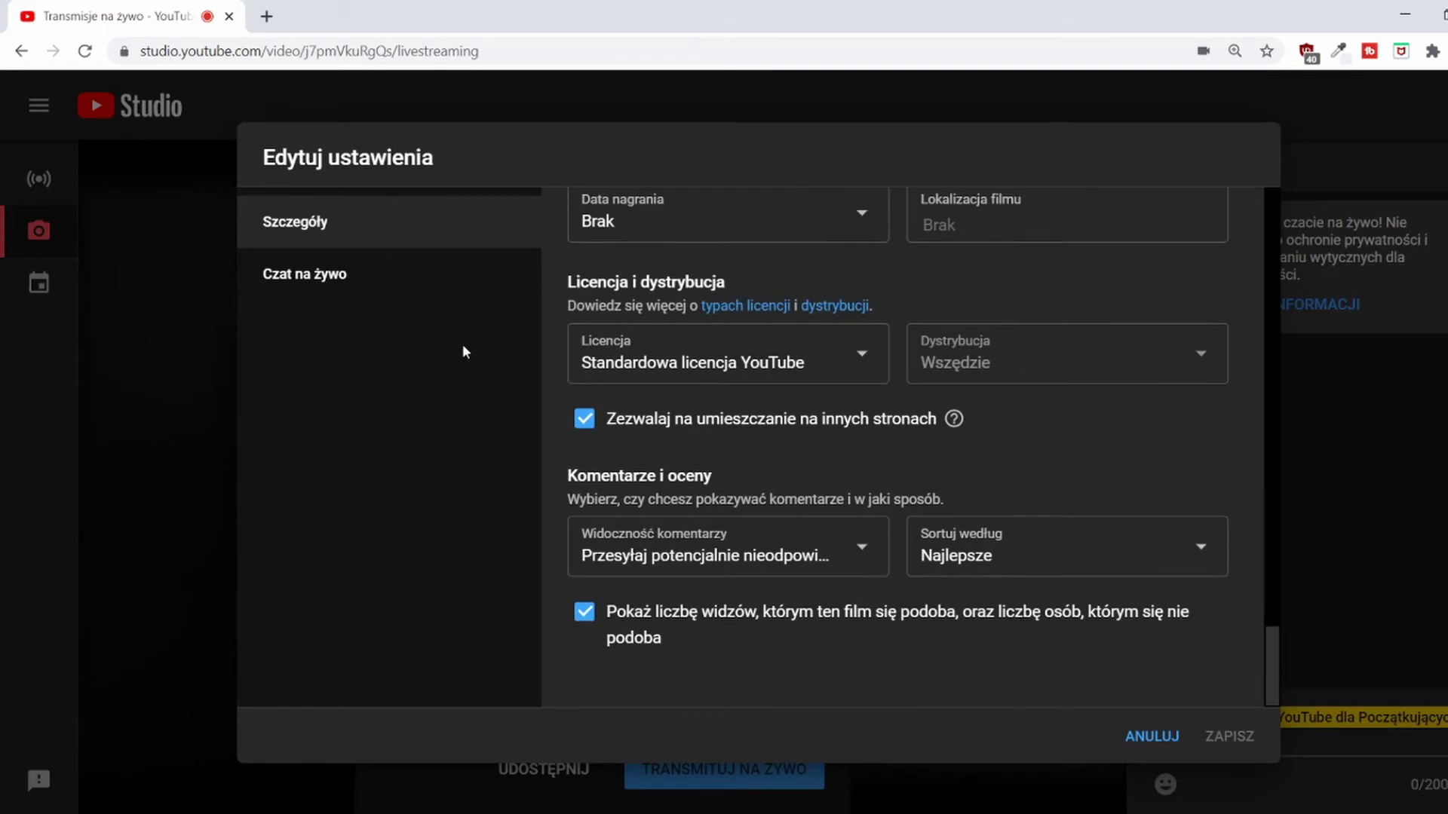
- Check the live chat options, leave the broadcast settings without saving and look over the stream preview's details
click(333, 277)
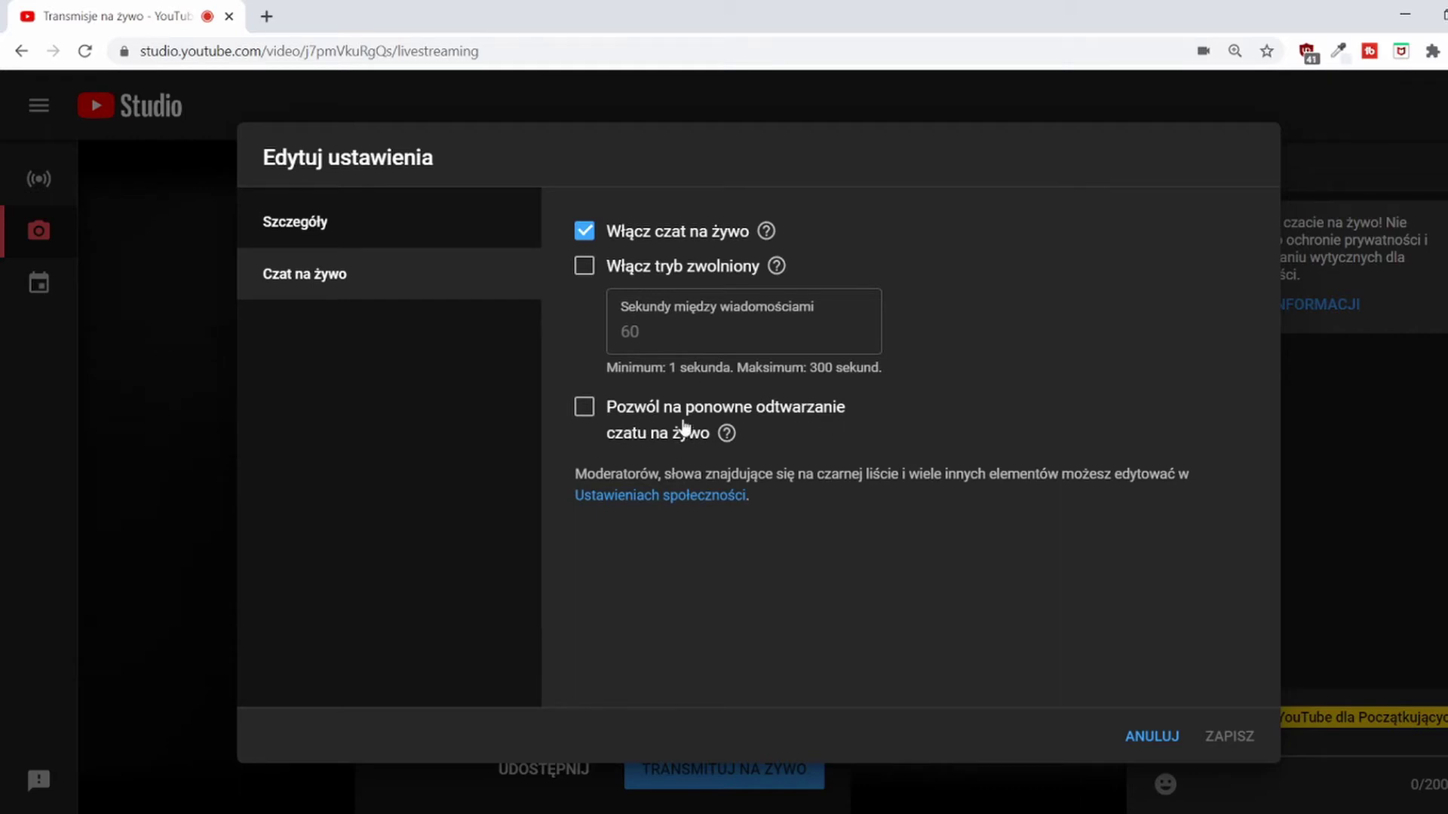
click(1146, 736)
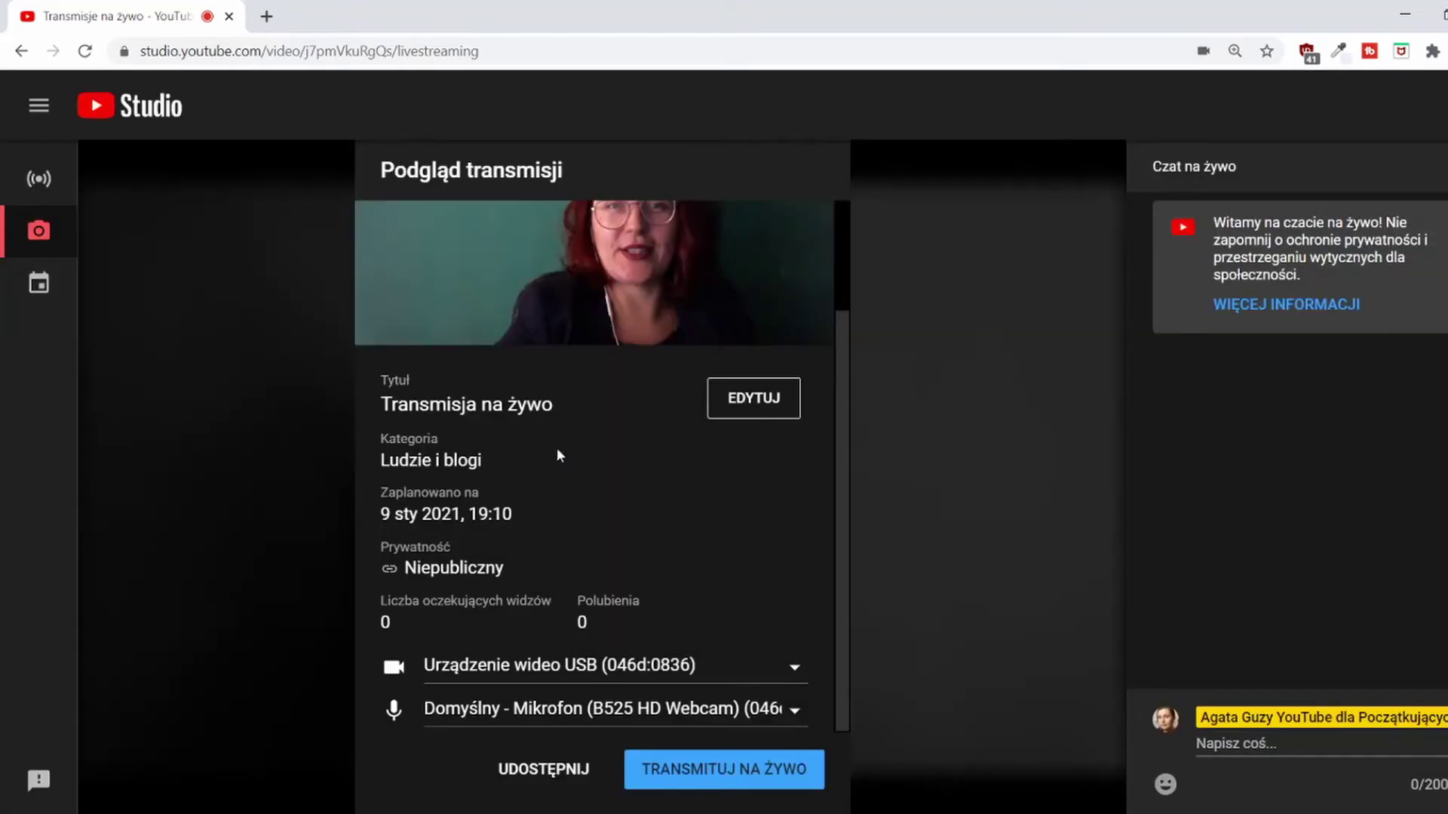
scroll(663, 591, up, 2)
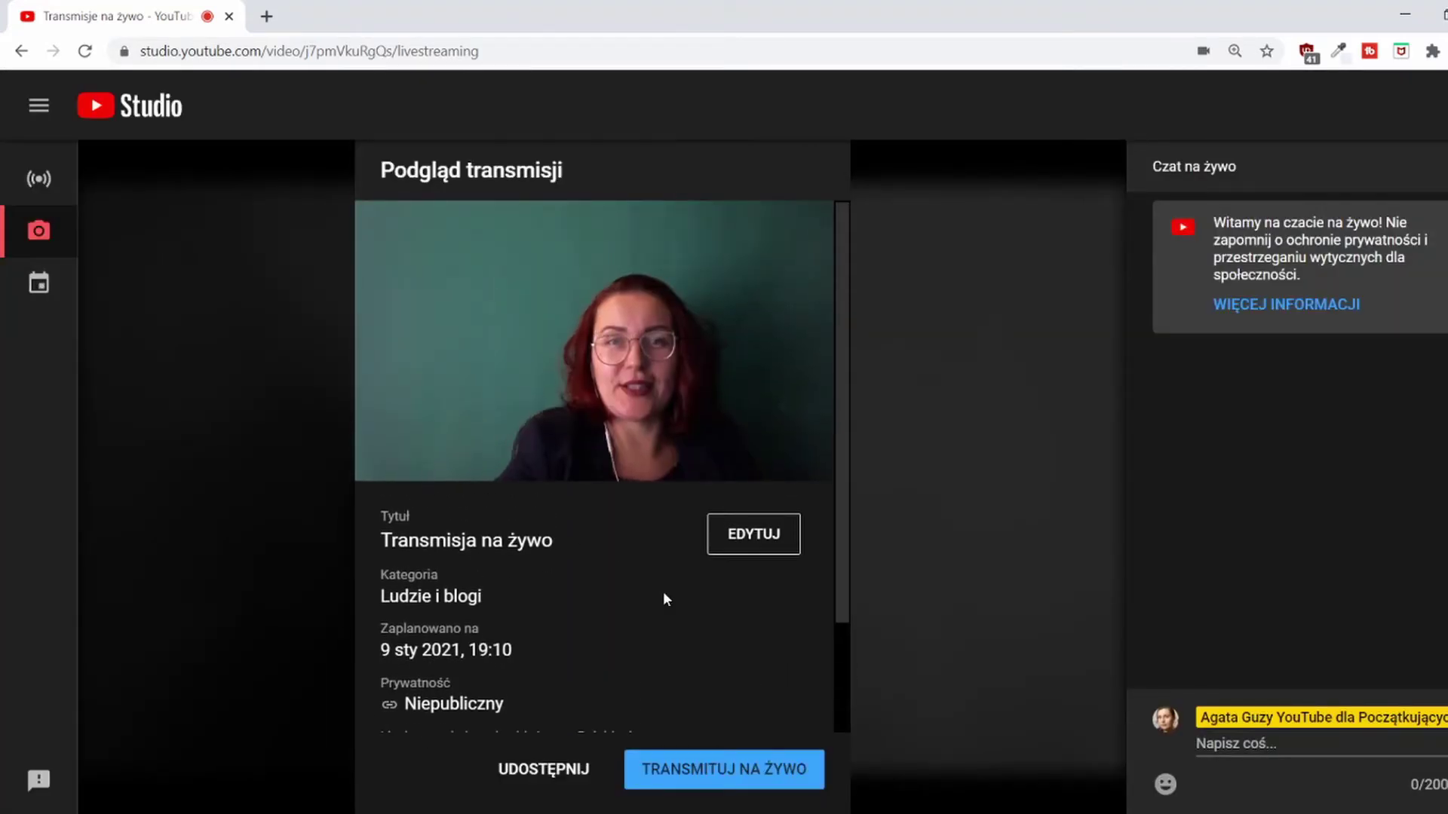
scroll(663, 591, down, 2)
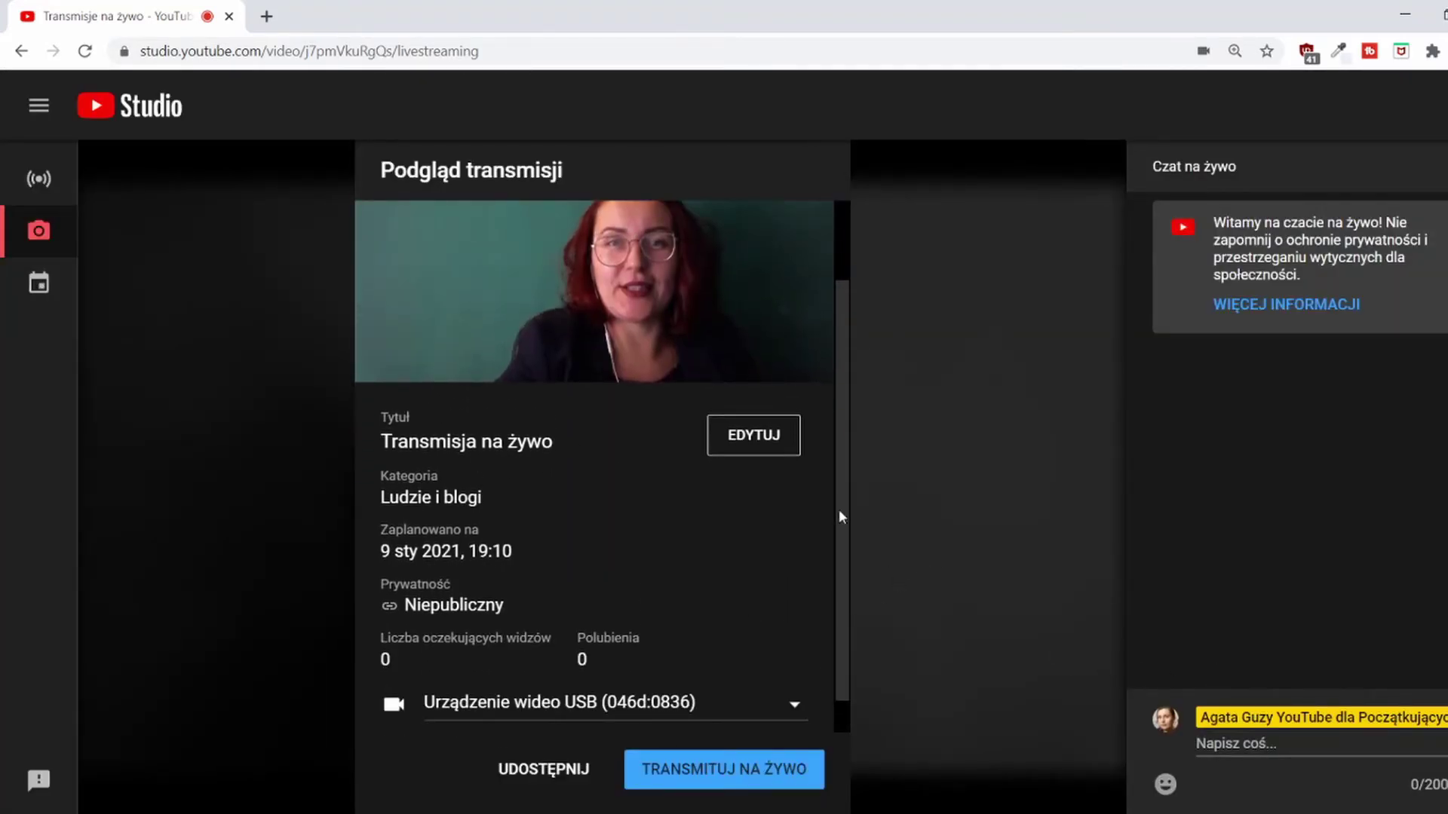
scroll(751, 494, down, 1)
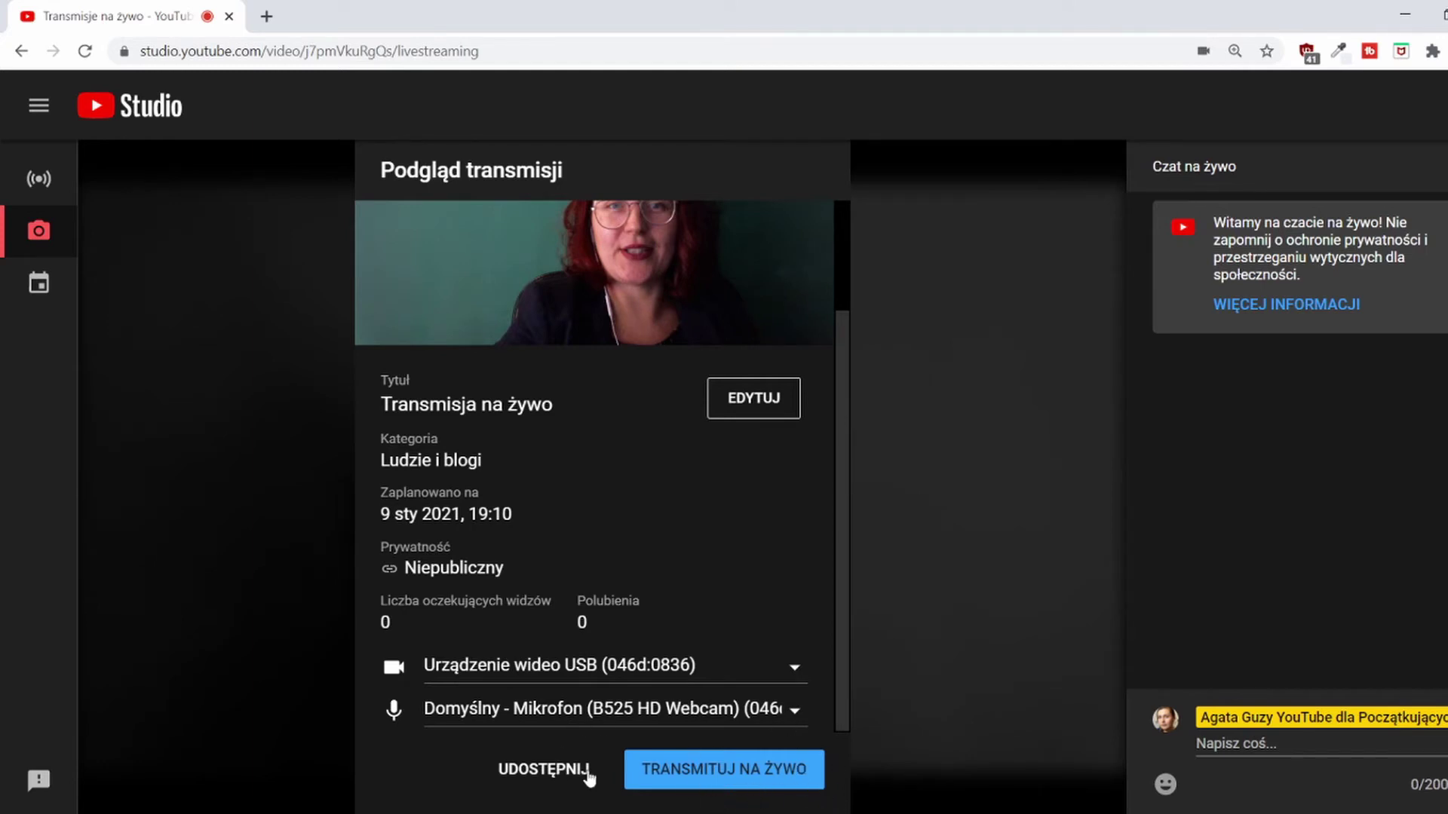
- Open the sharing options for the scheduled stream, copy its video link and close the dialog
click(565, 772)
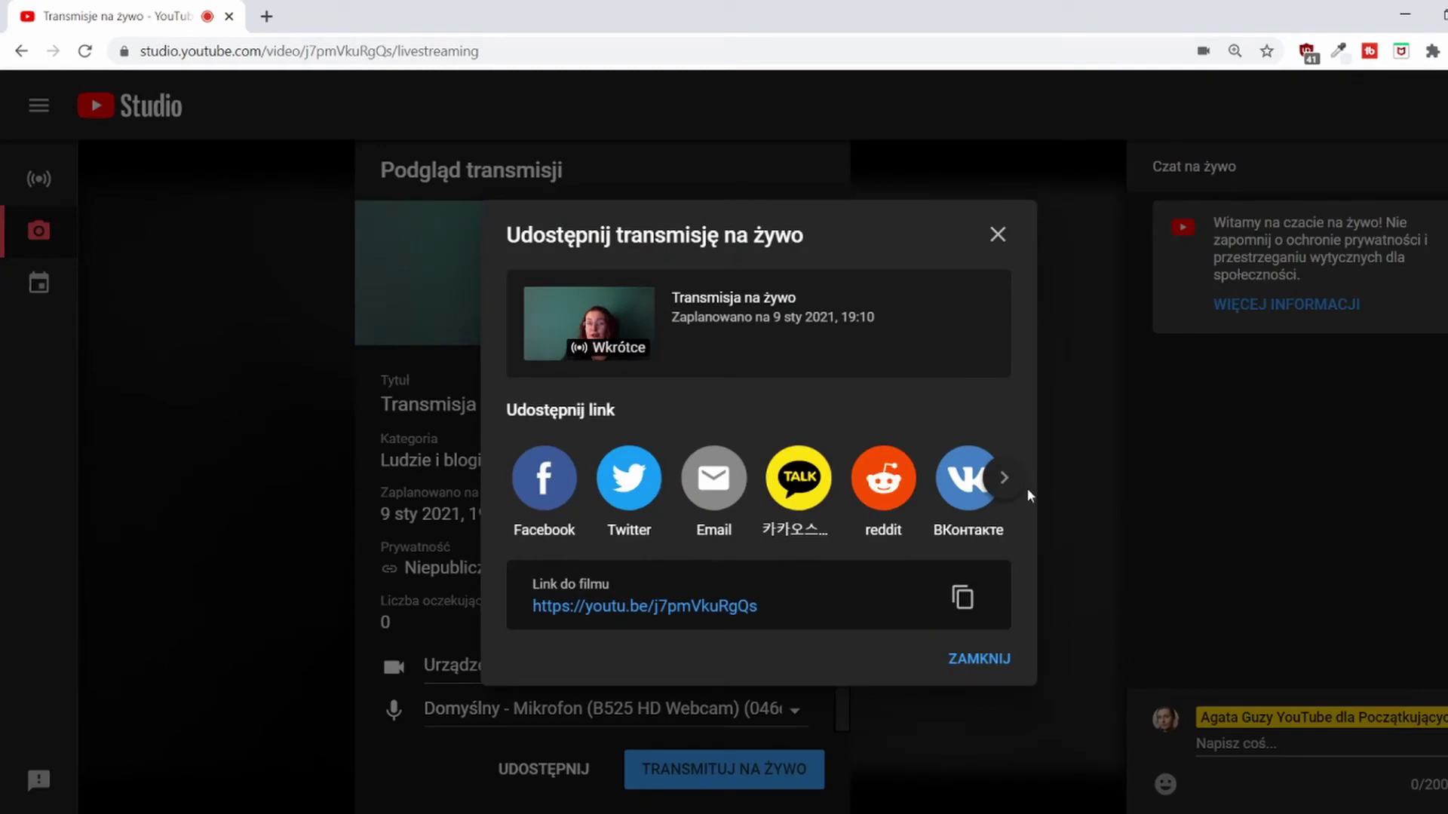
click(963, 601)
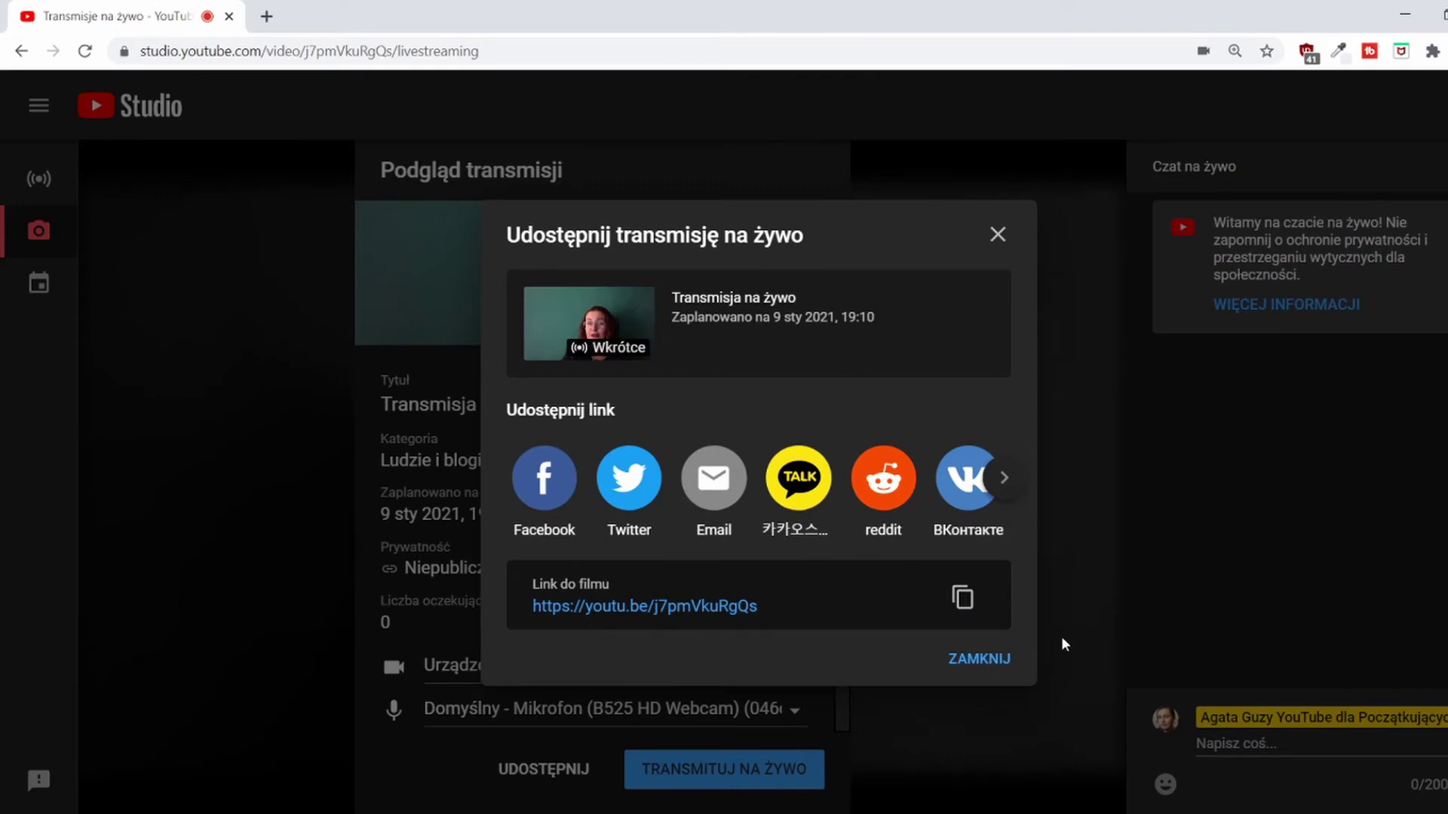
click(1278, 699)
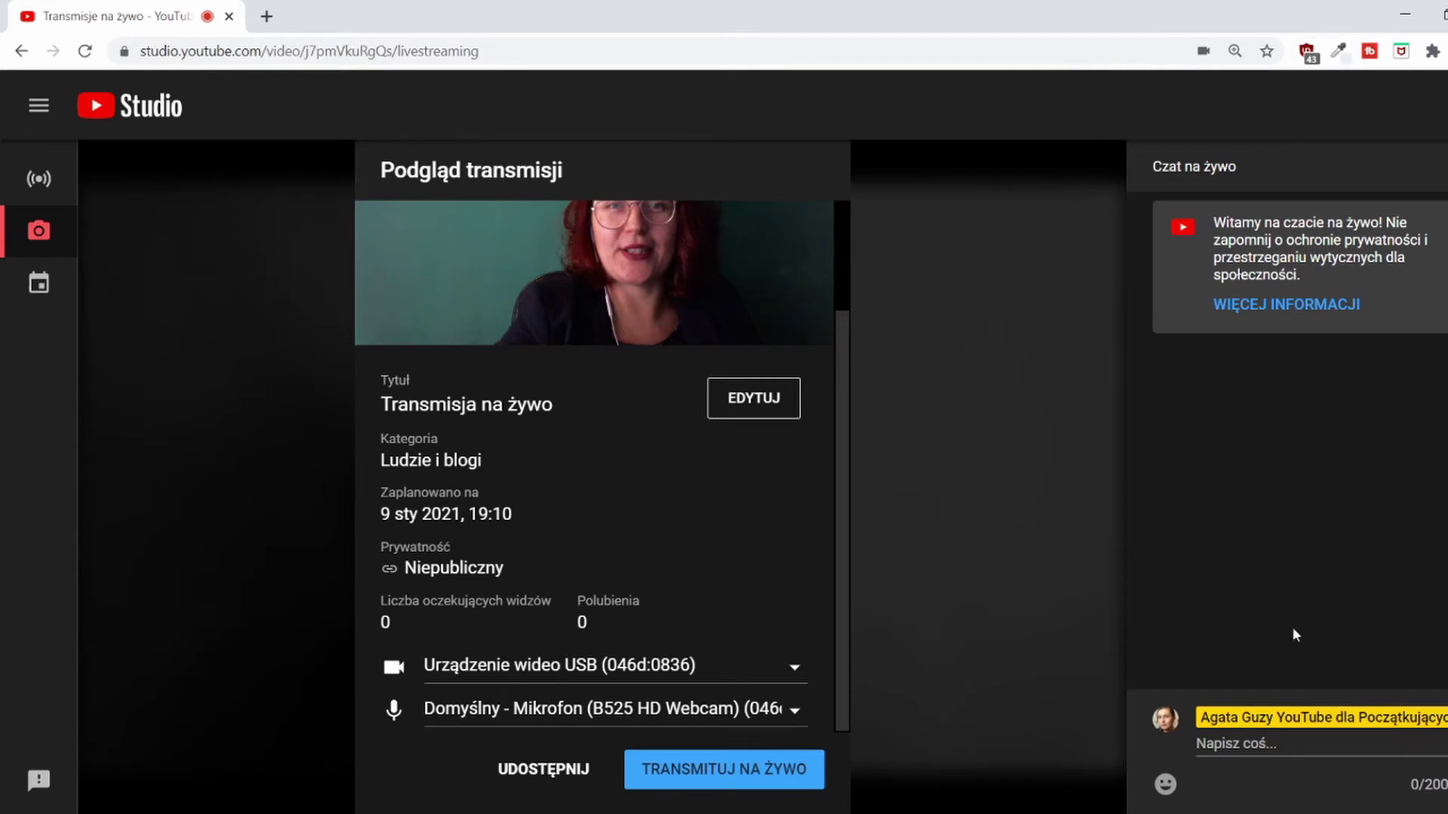
- Start the live broadcast and post the message "Cześć" in its live chat
click(767, 769)
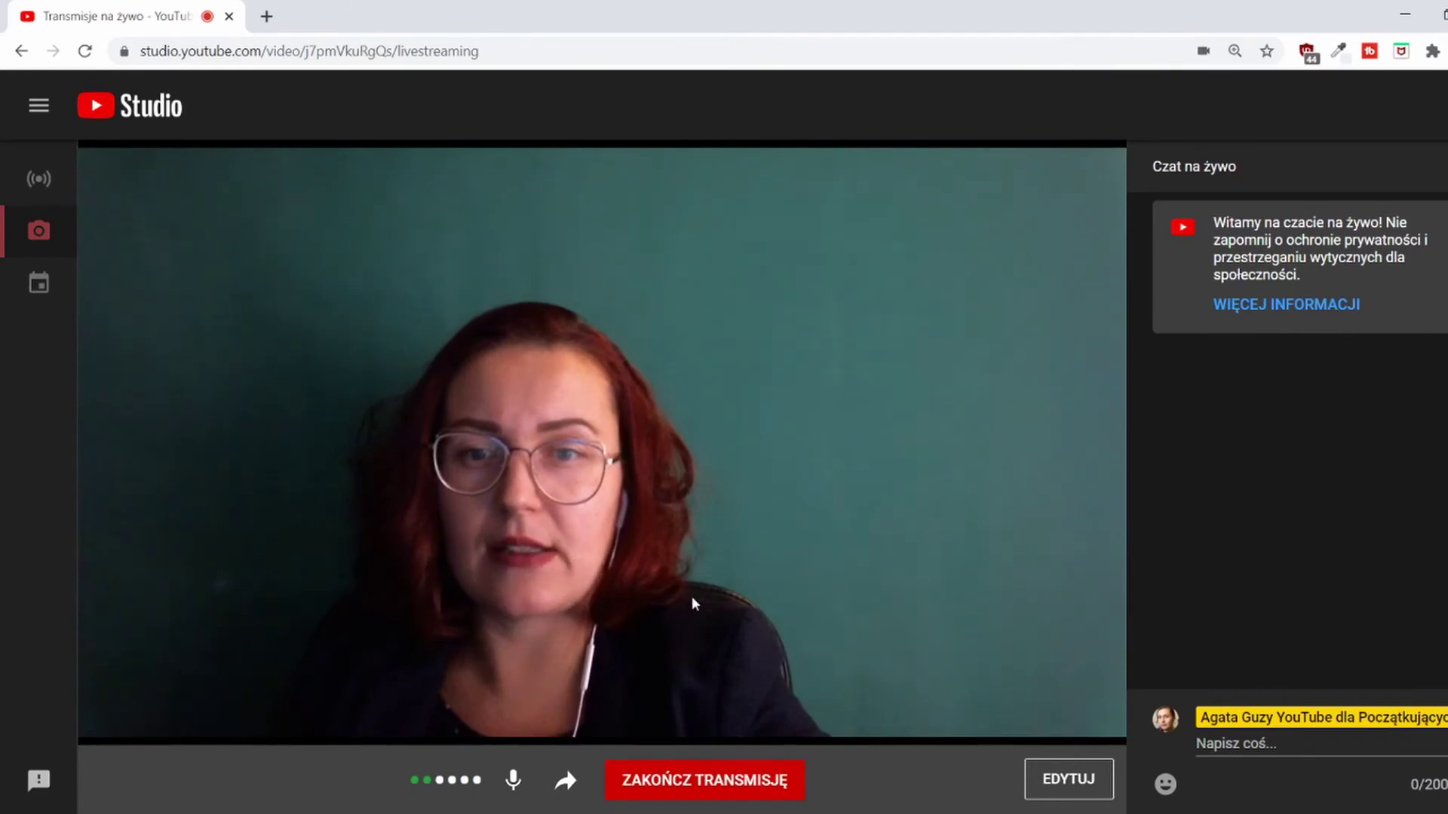
mouse_move(578, 304)
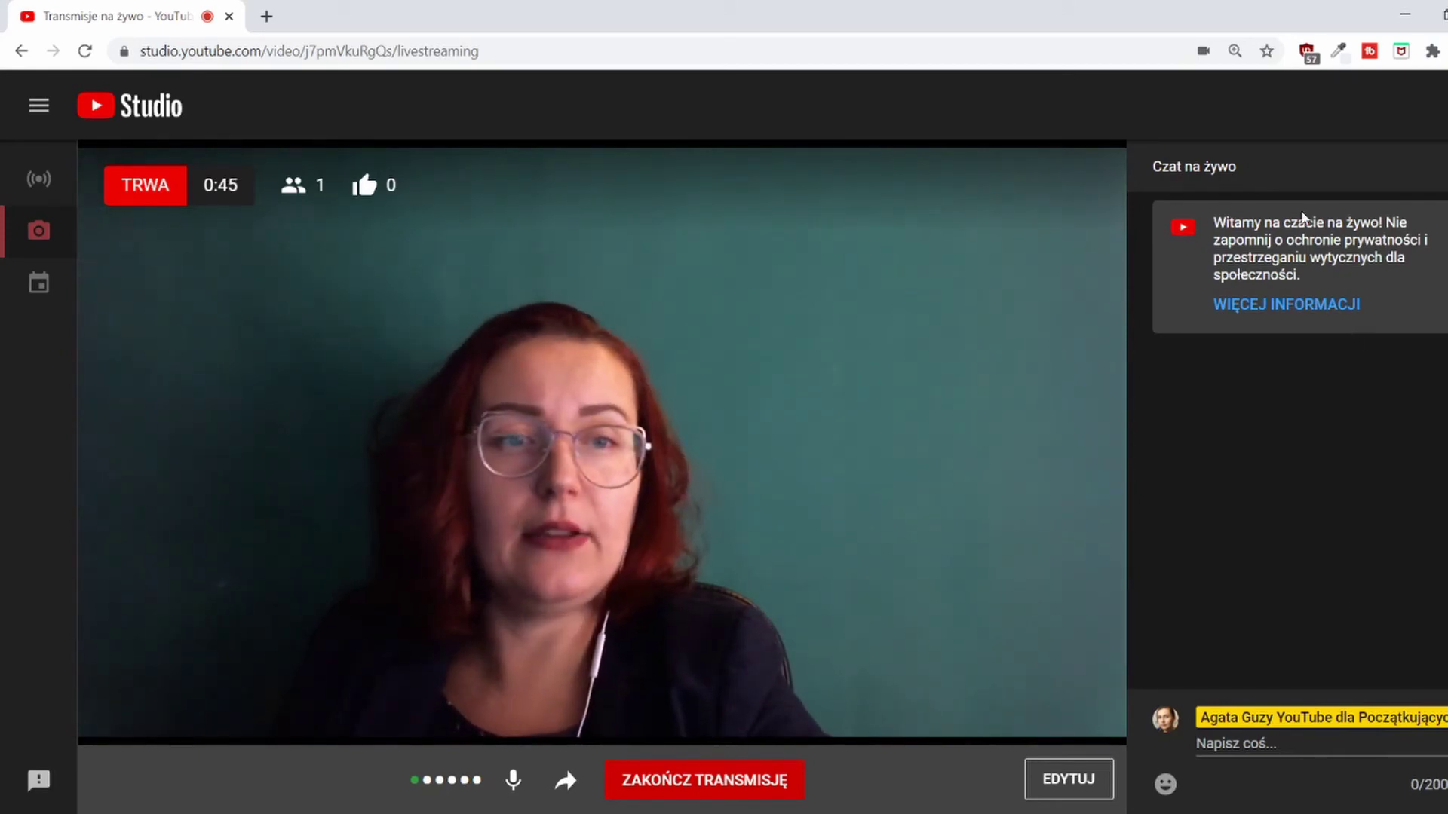
click(1307, 746)
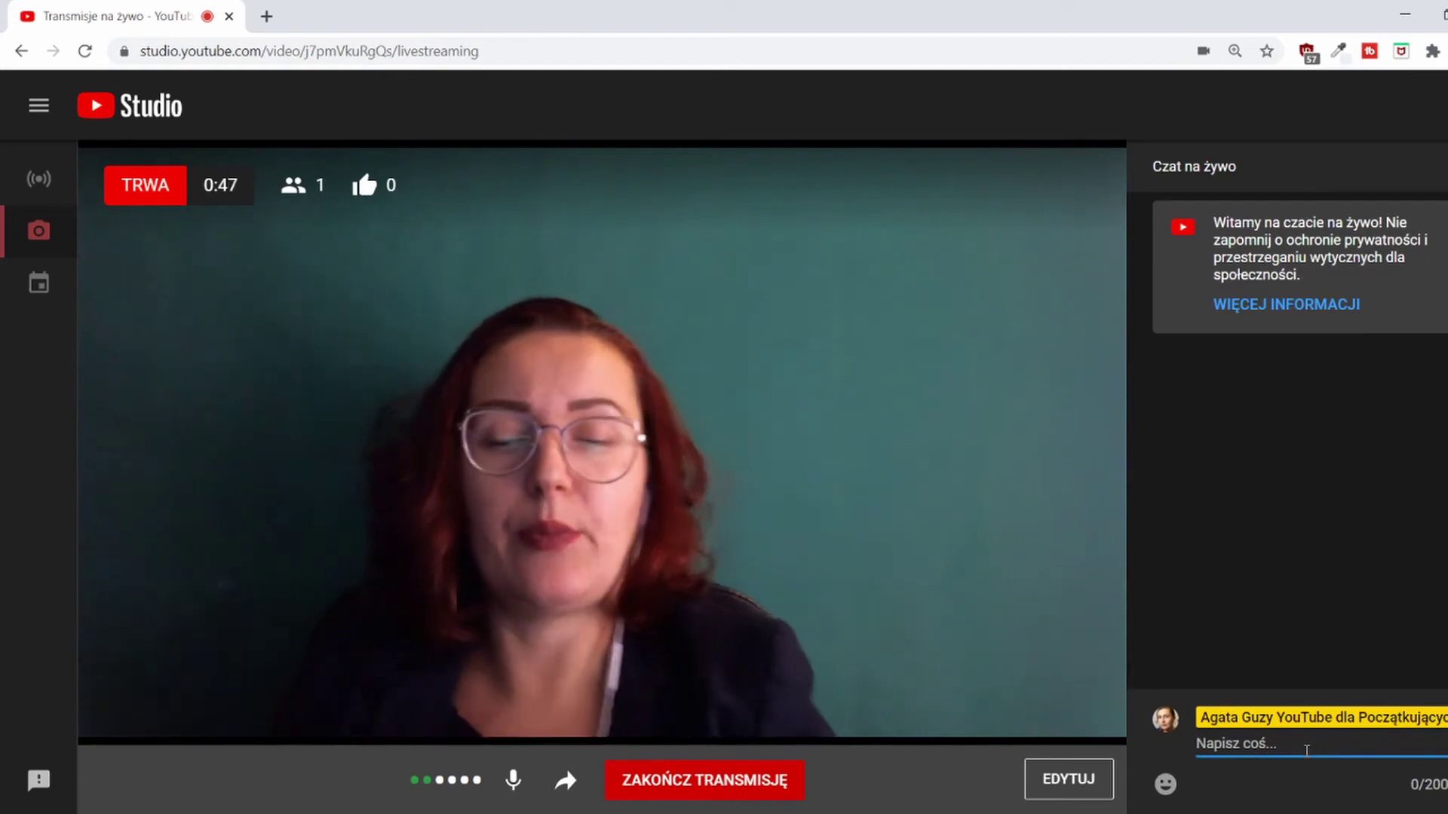
text(Cześć)
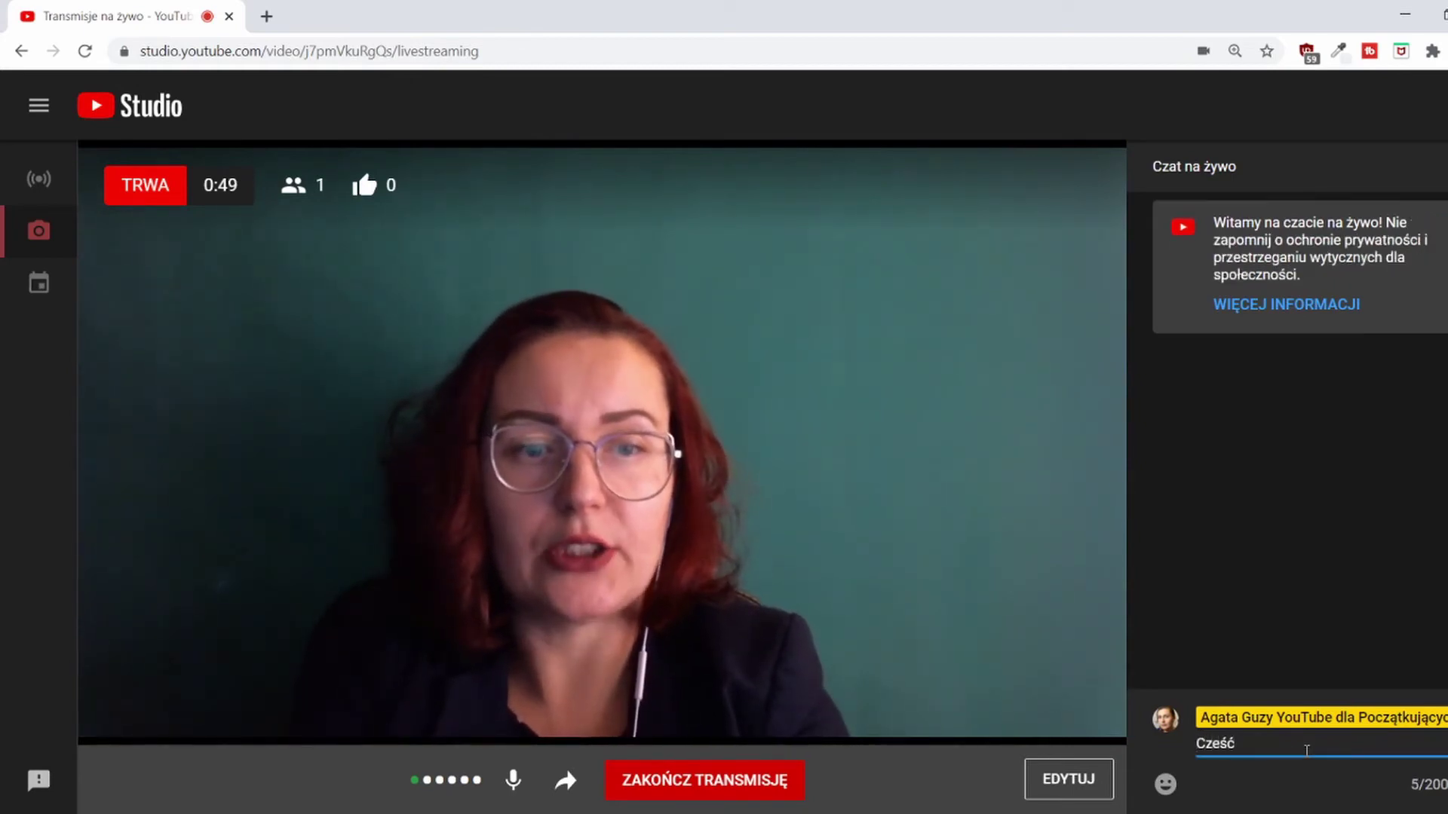
key(Return)
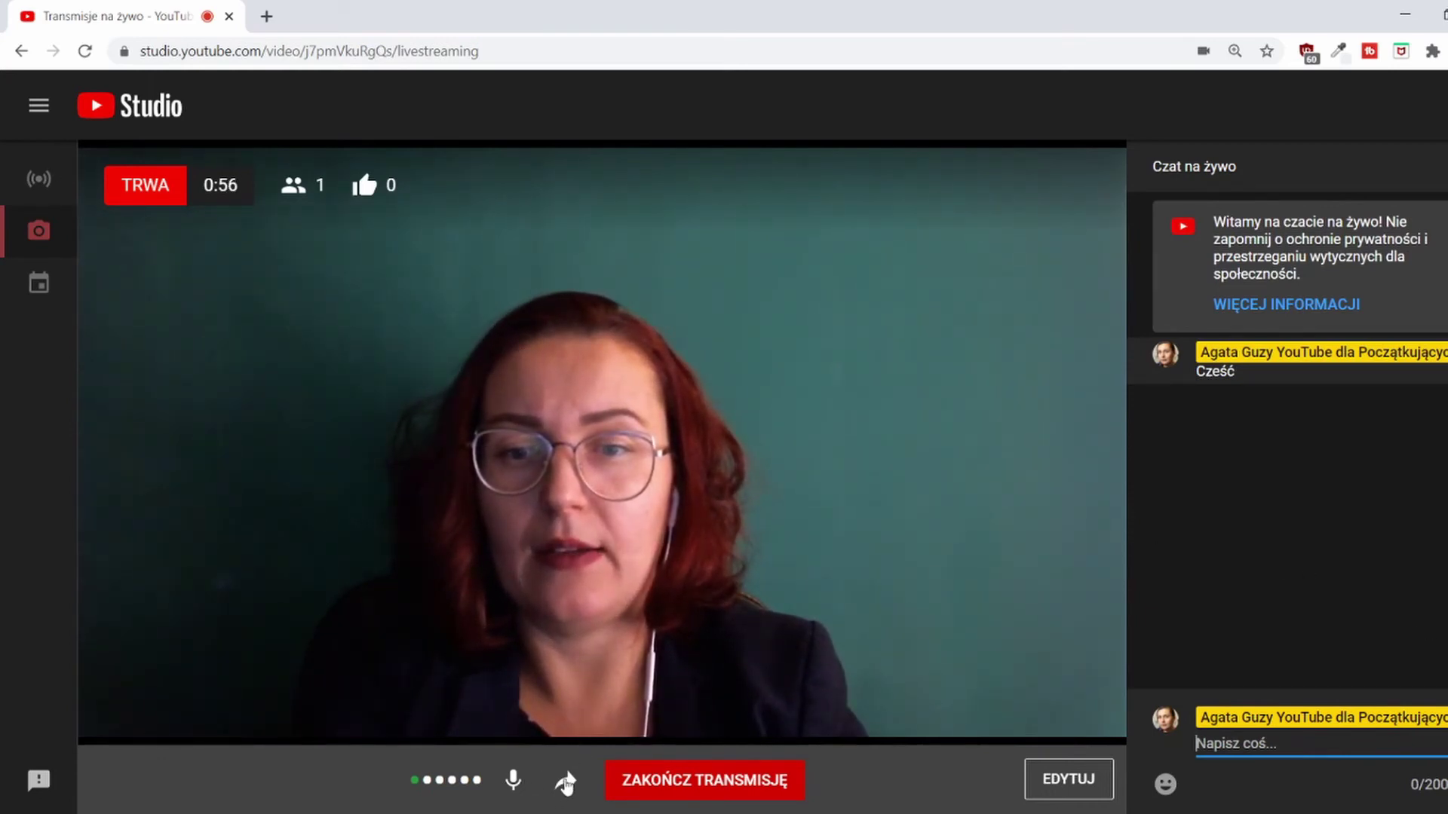
- Mute the broadcast's microphone and unmute it again
click(513, 783)
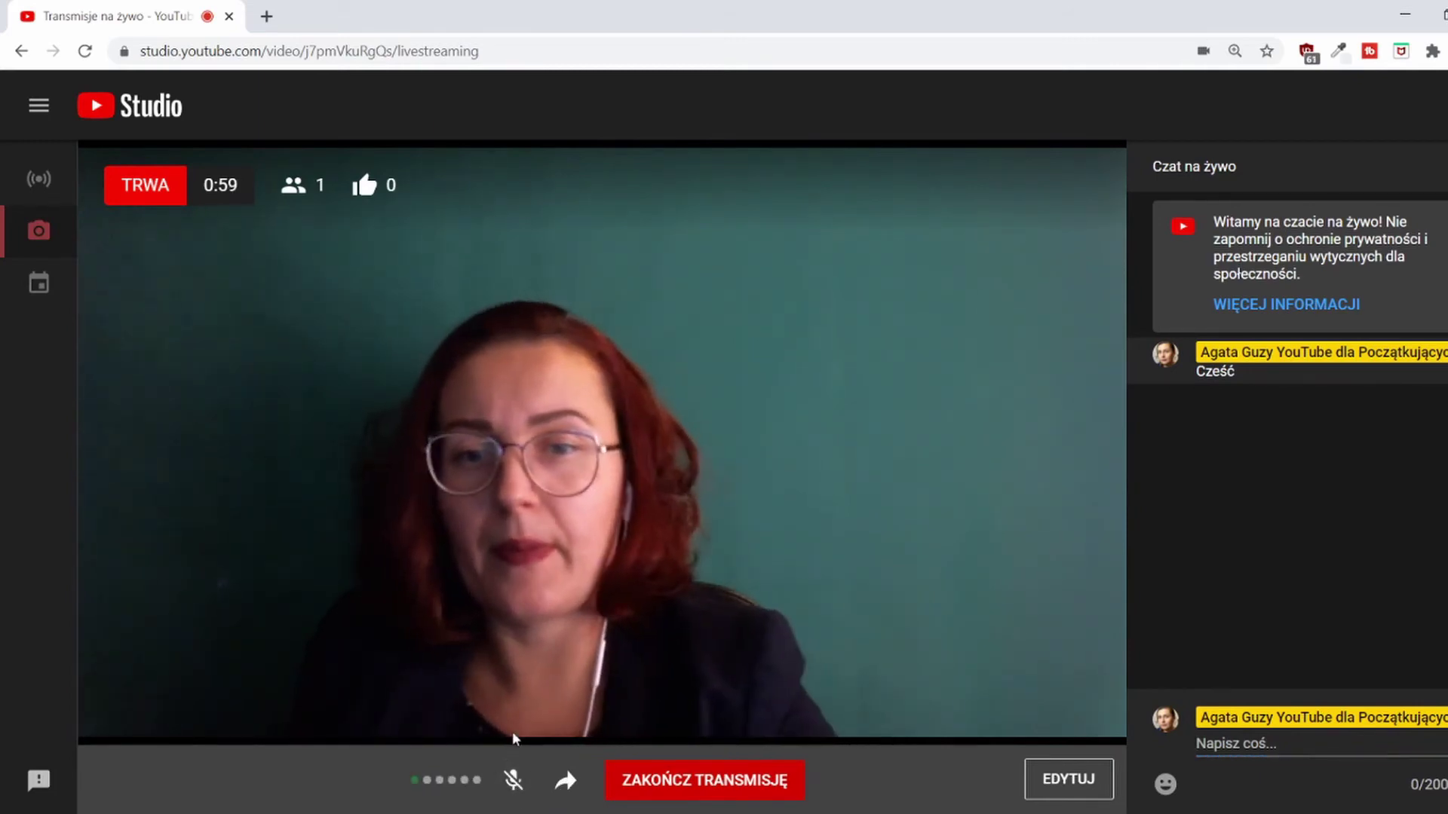
click(518, 784)
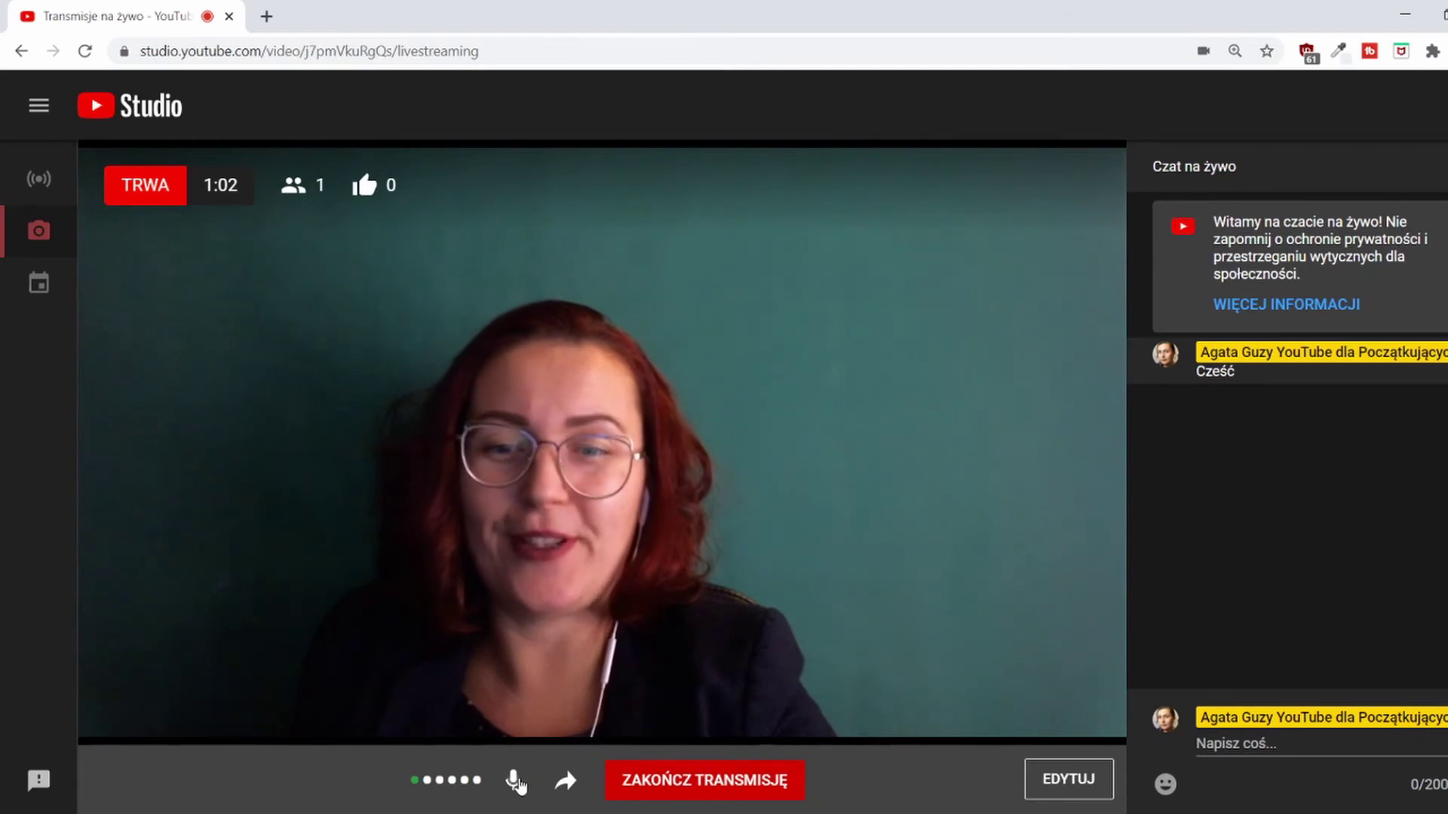
- Copy the ongoing broadcast's video link from its sharing options and close the dialog
click(565, 788)
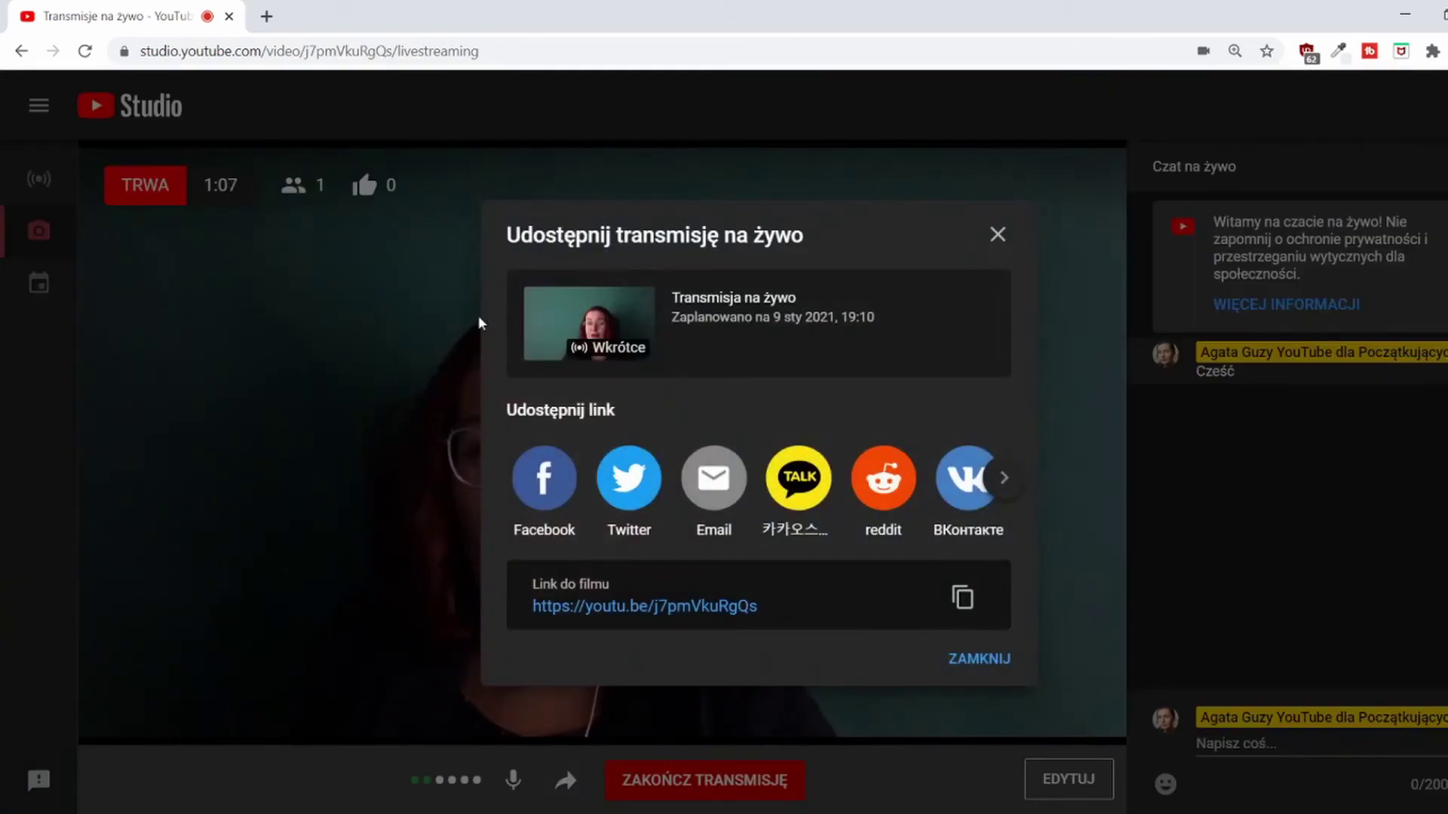
click(962, 598)
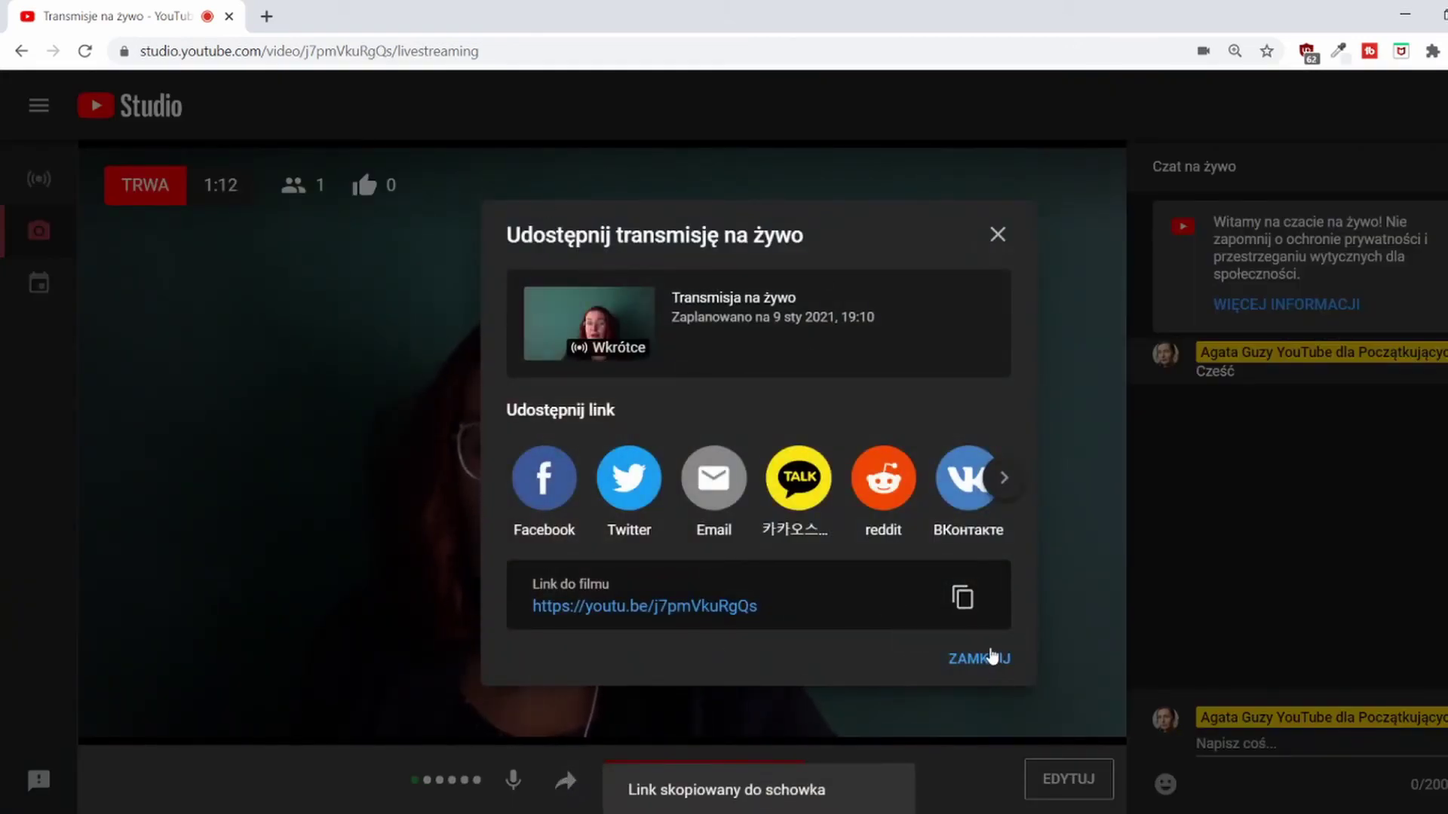
key(Escape)
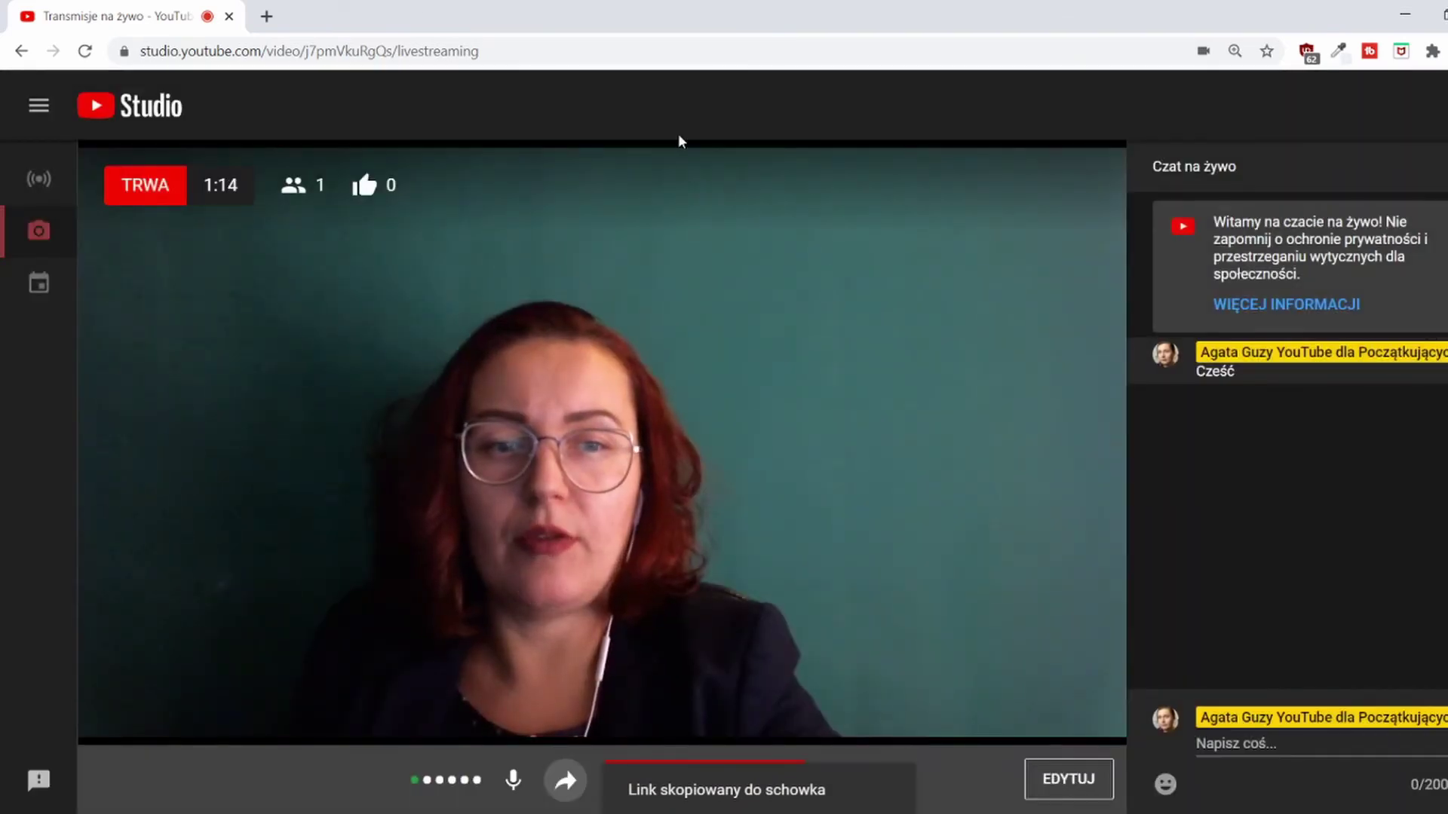
- View the live stream's watch page through the copied link in a new browser tab and close that tab
click(268, 17)
key(ctrl+v)
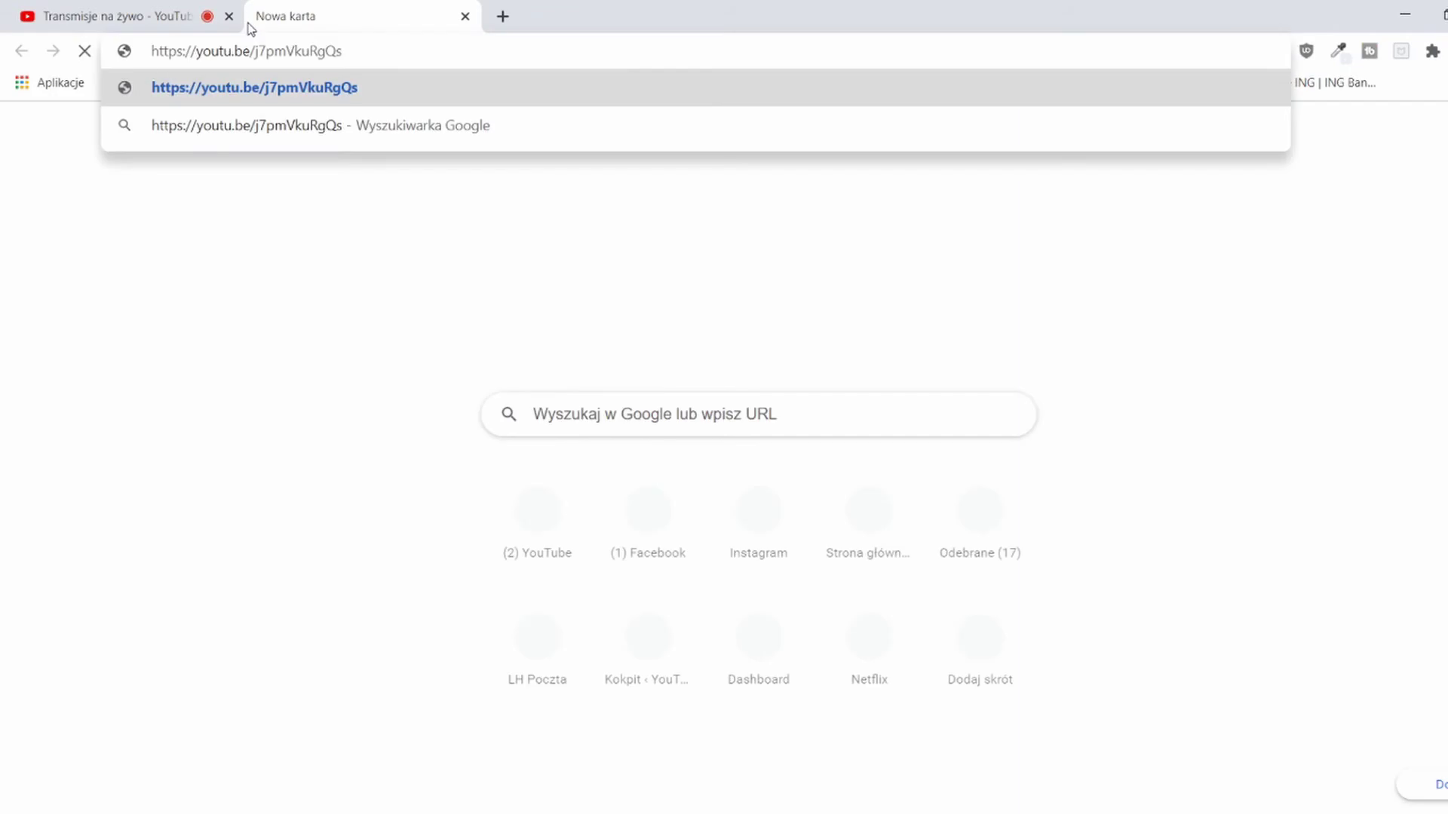
key(Return)
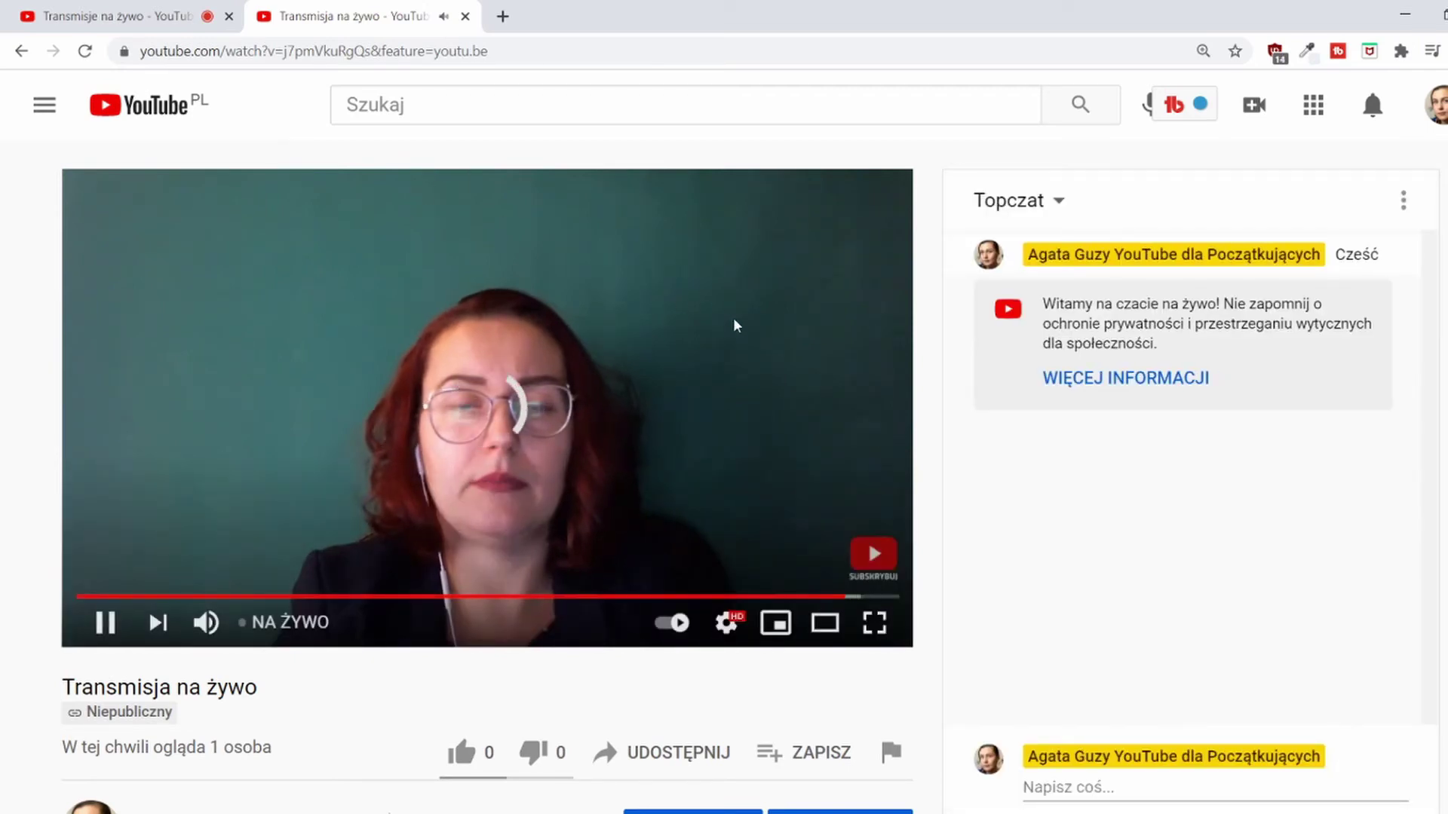
click(465, 17)
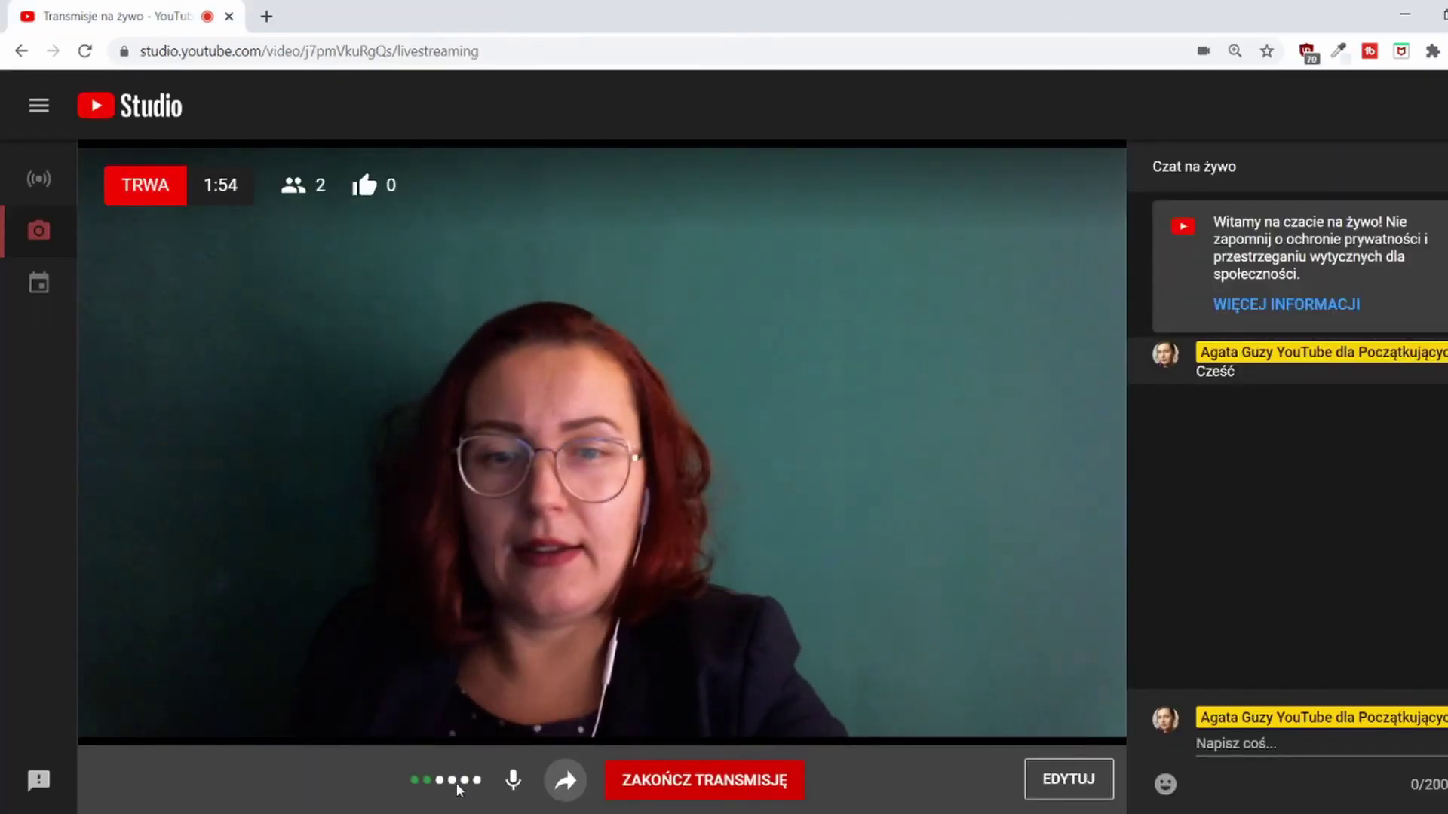
- Review the ongoing broadcast's title, description, audience and tag settings and close them without saving
click(1098, 788)
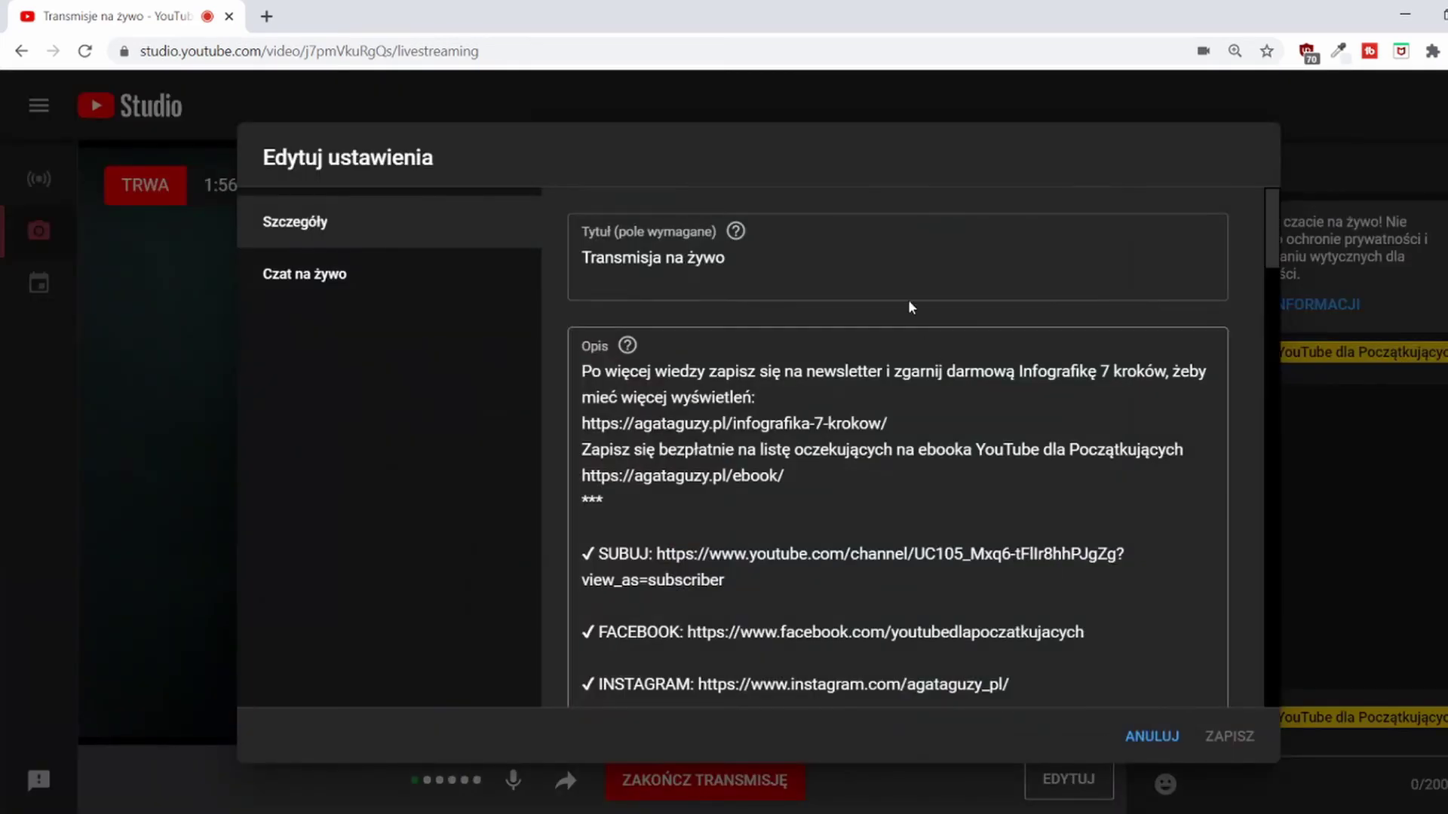
scroll(947, 416, down, 15)
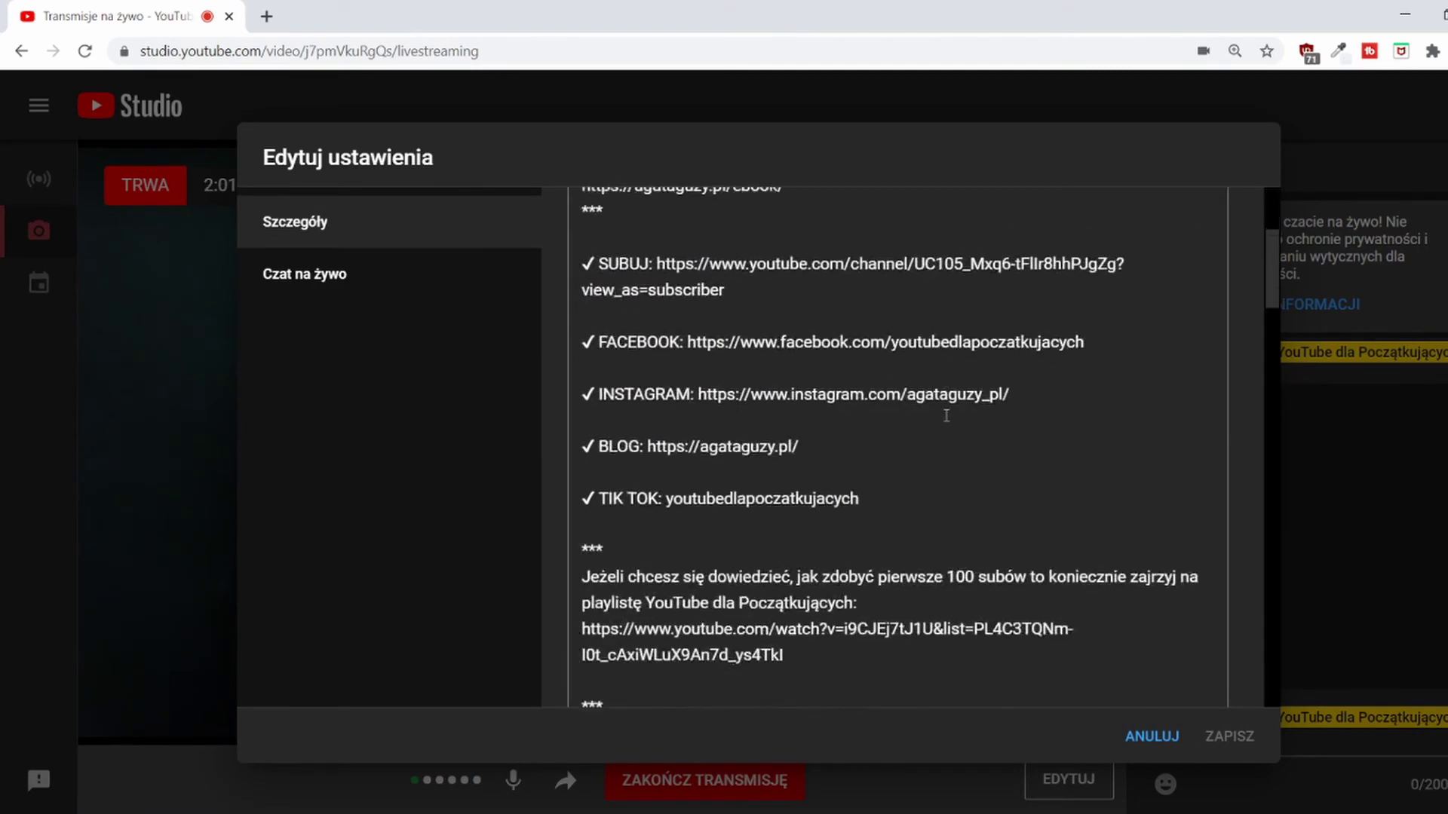
scroll(948, 419, down, 10)
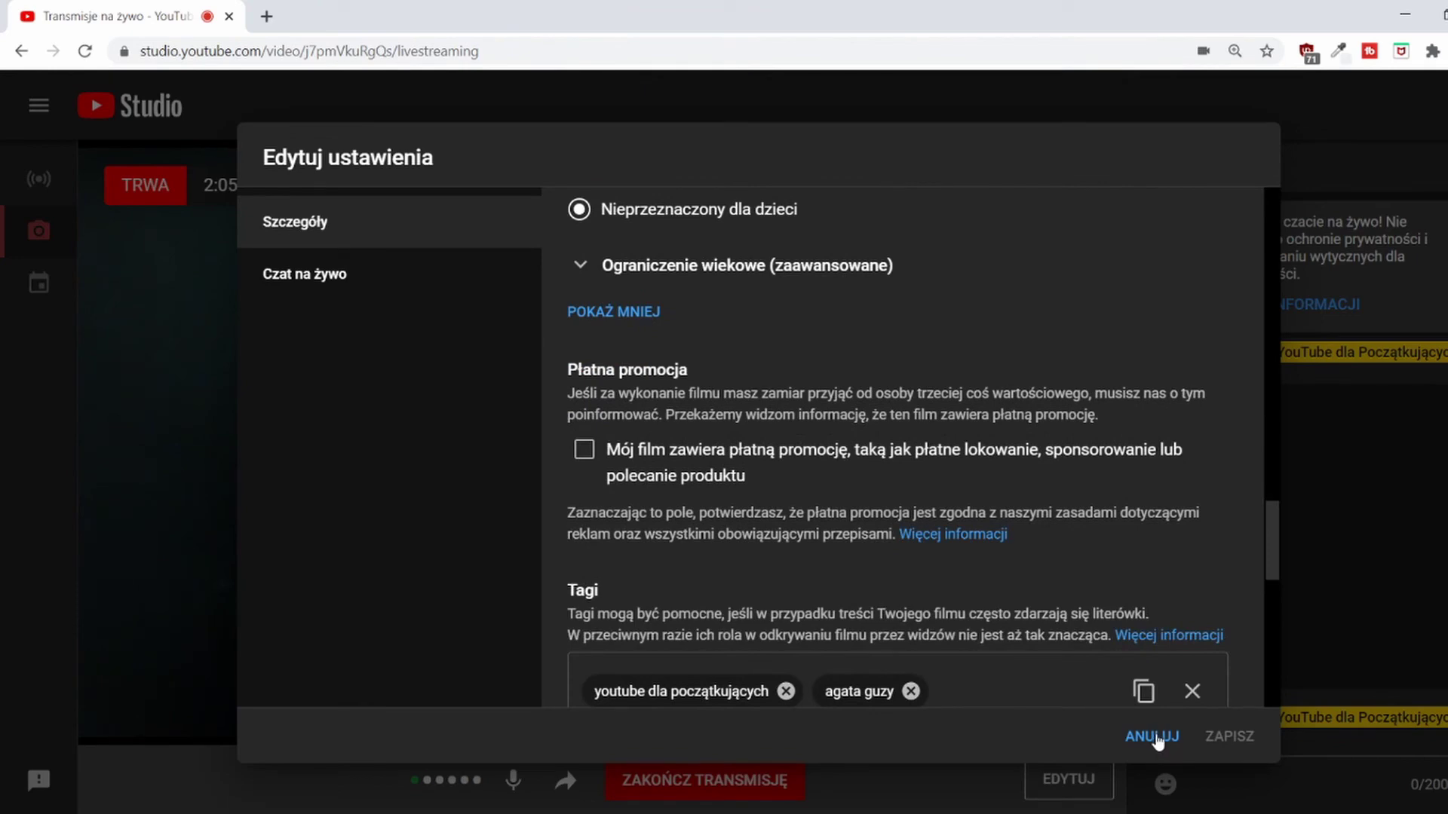
click(1151, 736)
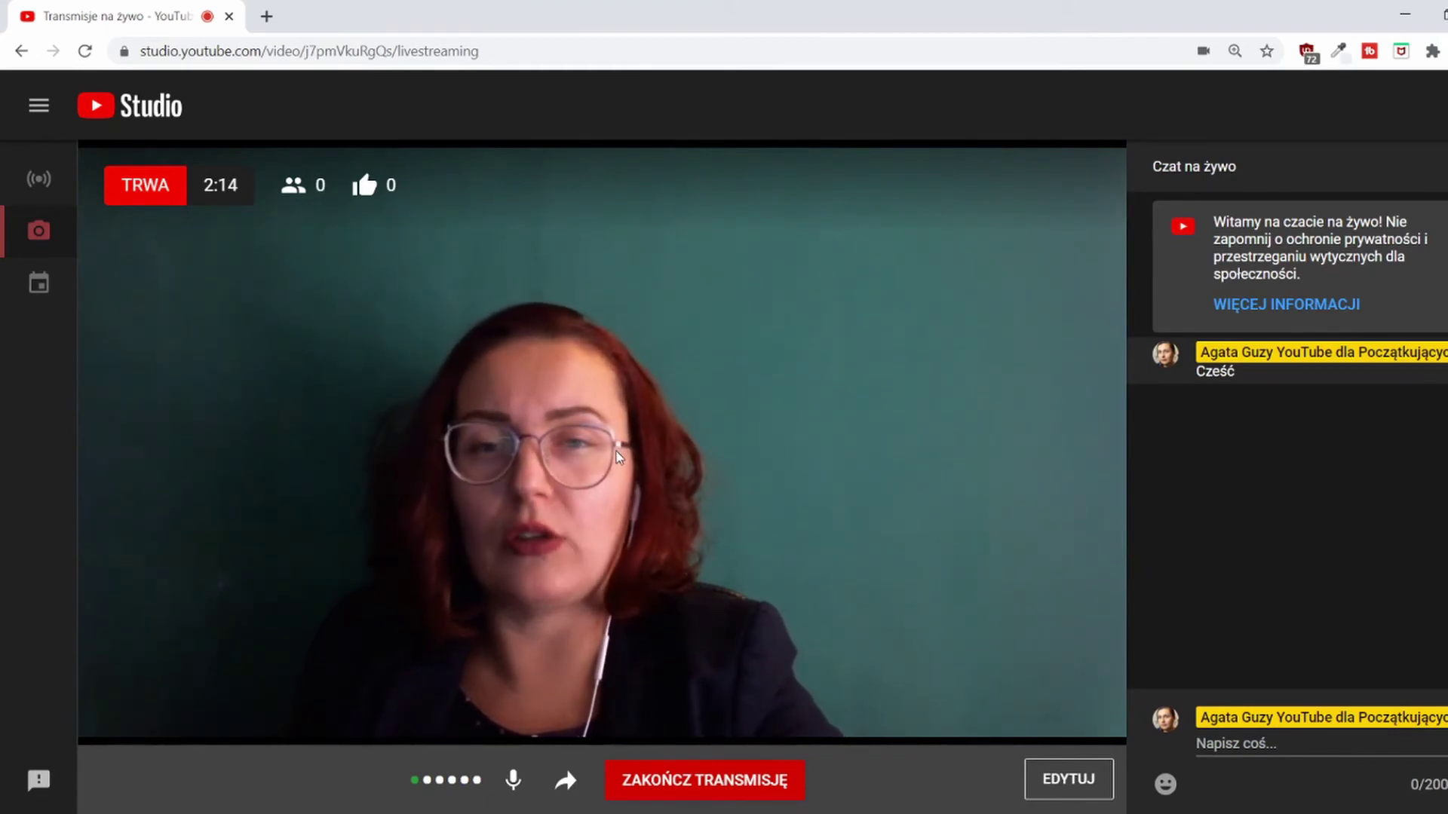
- End the live broadcast, confirm ending it, and open its recording for editing in Studio
click(747, 788)
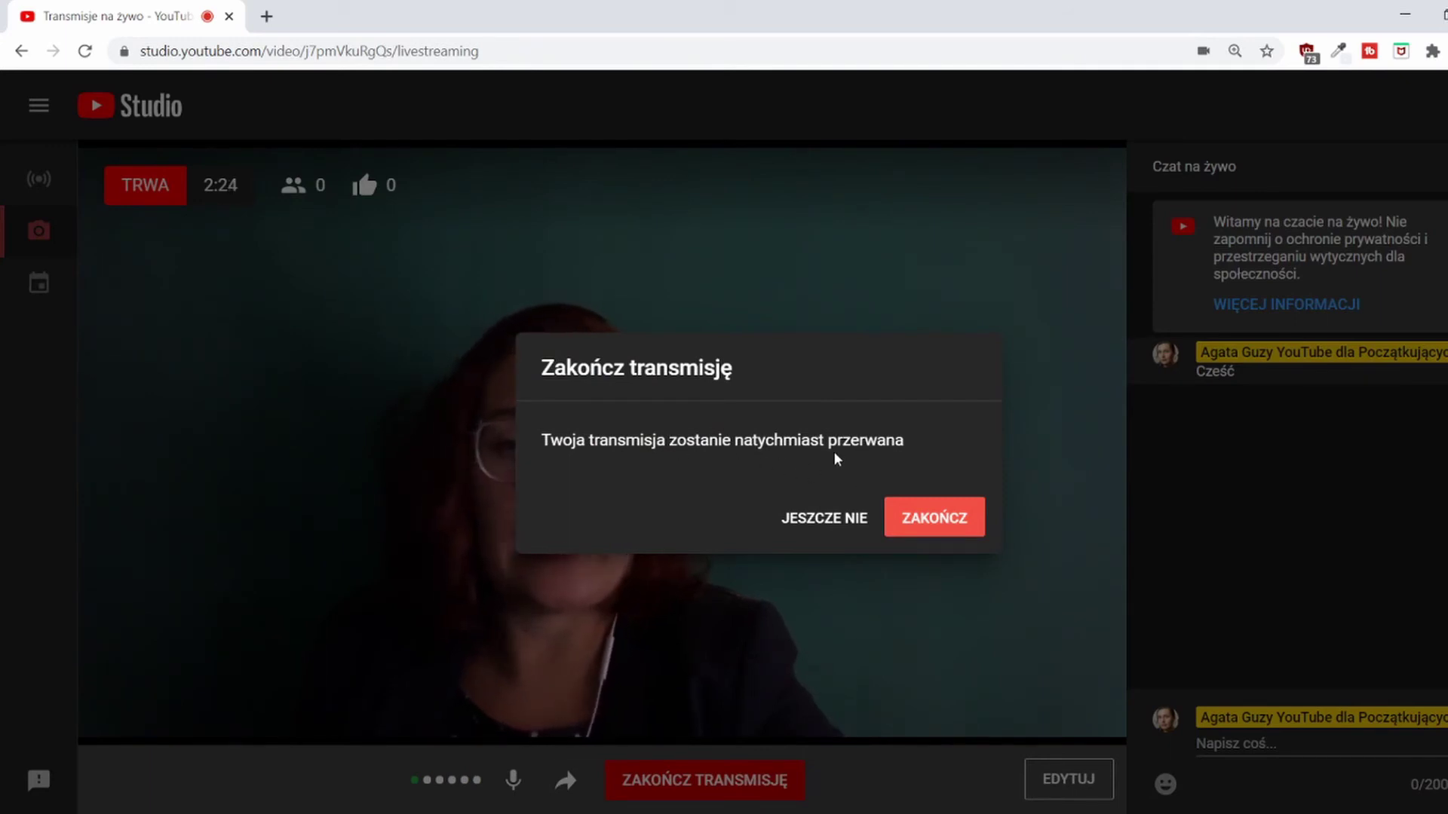
click(923, 524)
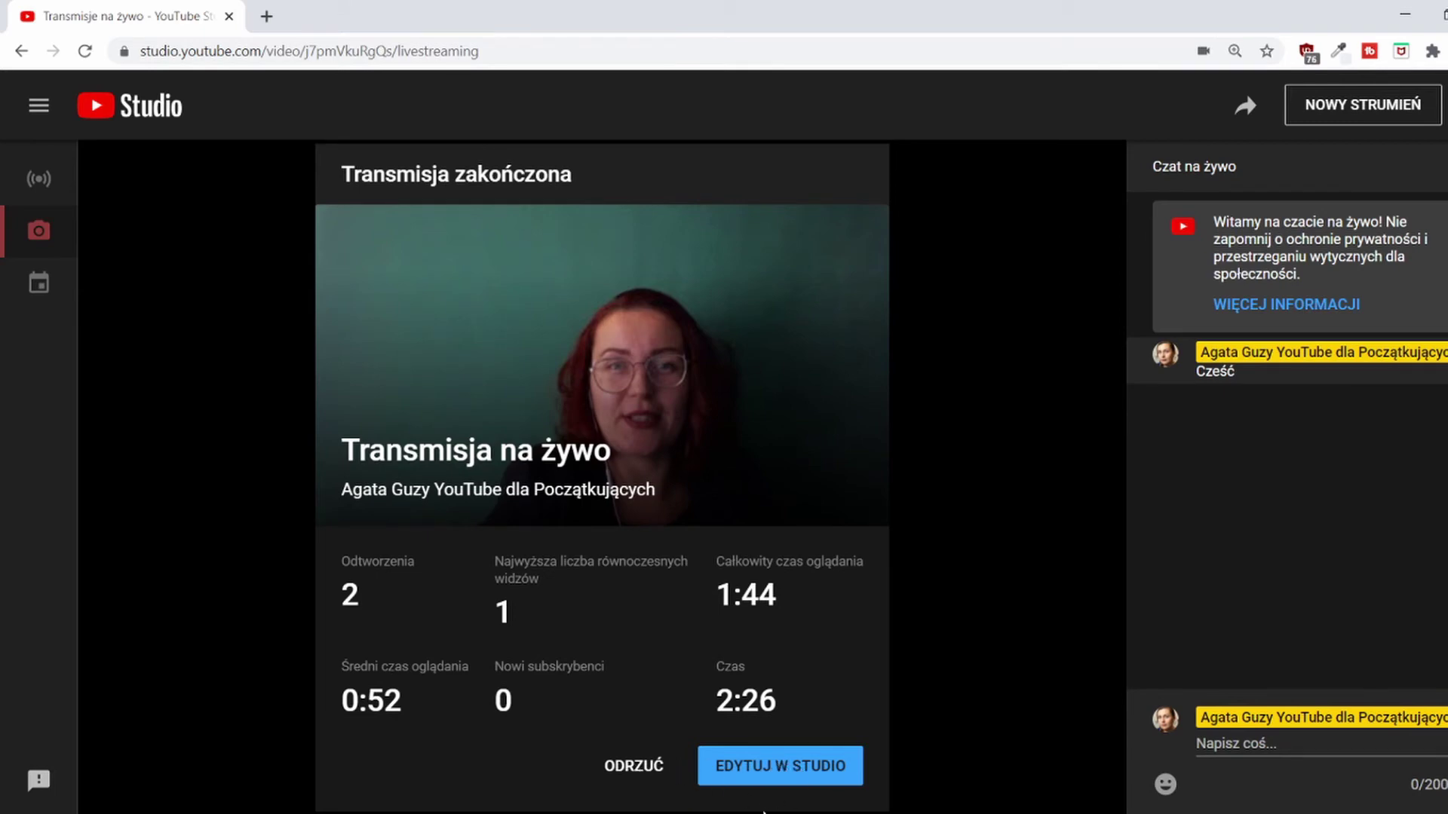
click(784, 768)
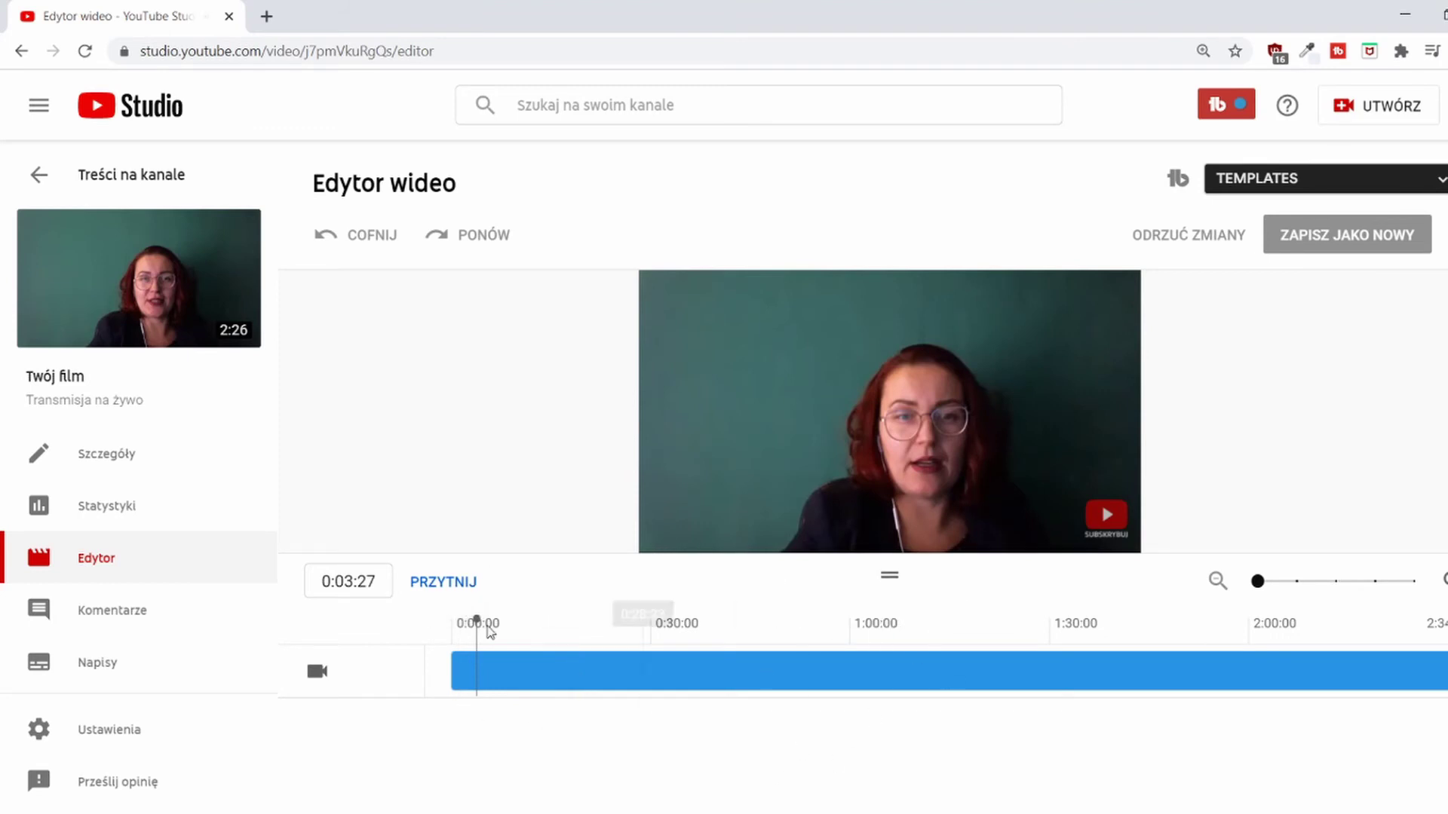
- Examine the stream recording's details, including description, thumbnail, playlists, audience, paid promotion and tags
click(125, 469)
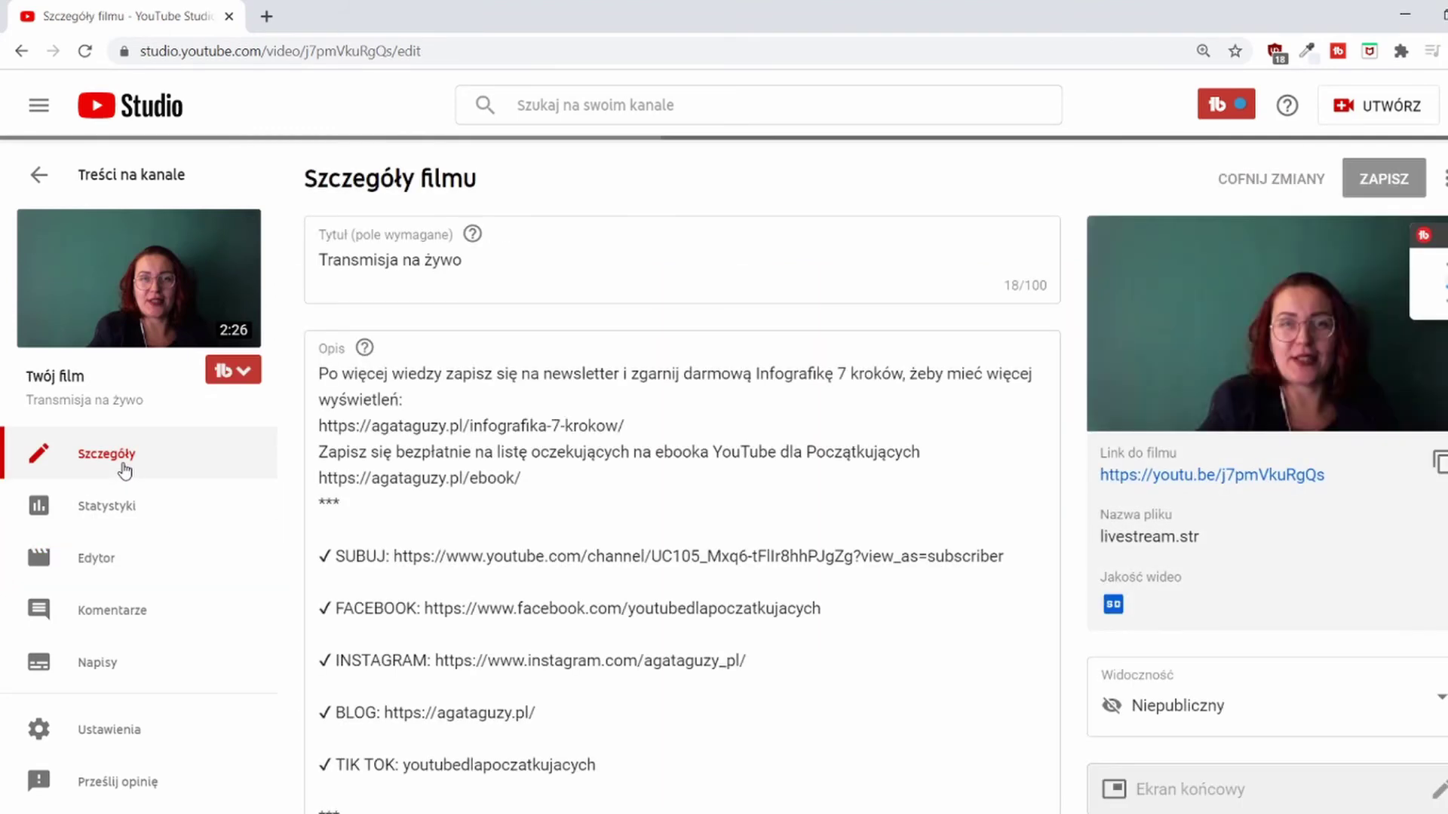
scroll(716, 473, down, 4)
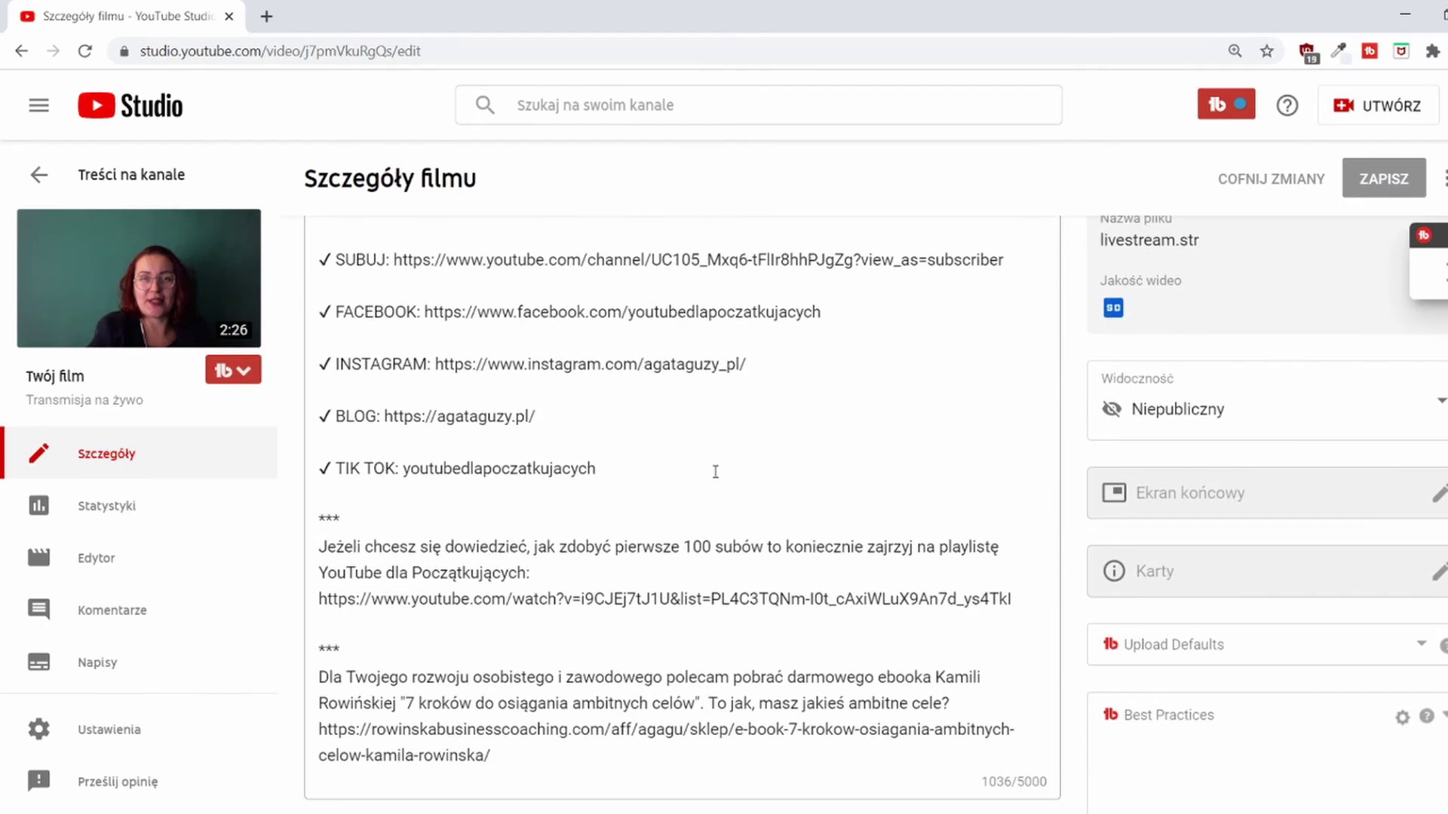
scroll(716, 472, down, 6)
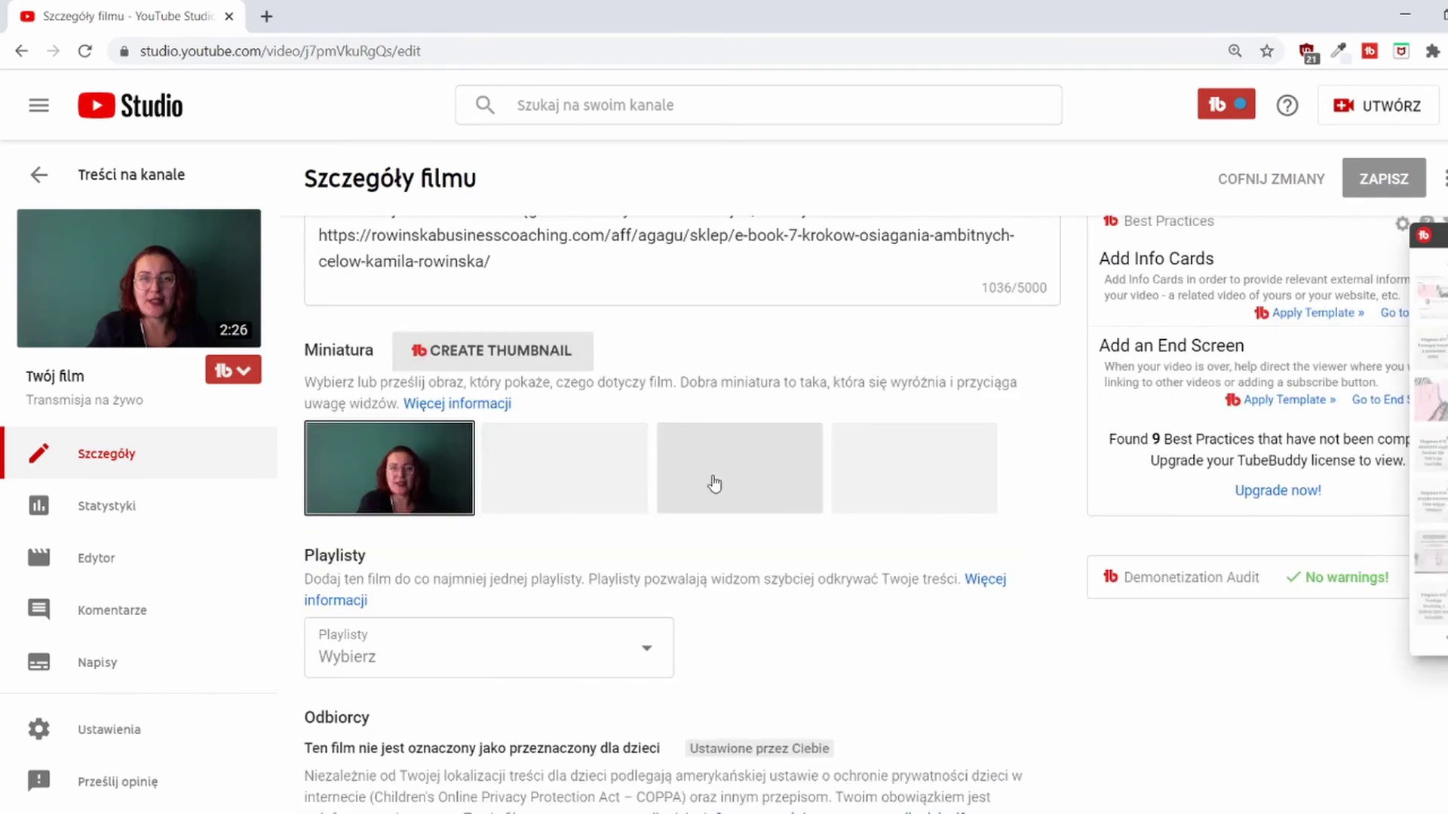
scroll(715, 483, down, 9)
scroll(715, 483, up, 5)
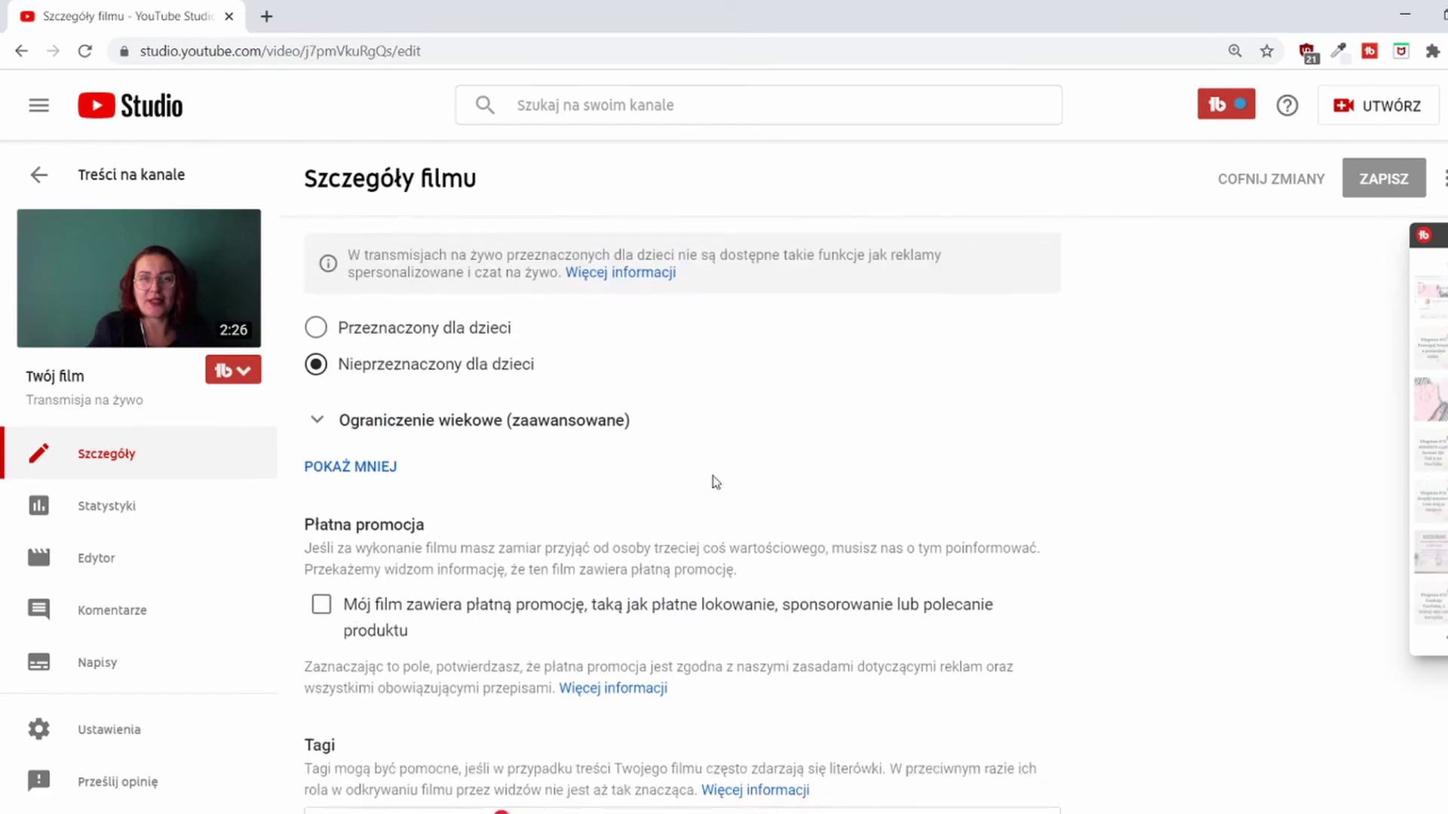
scroll(716, 481, up, 14)
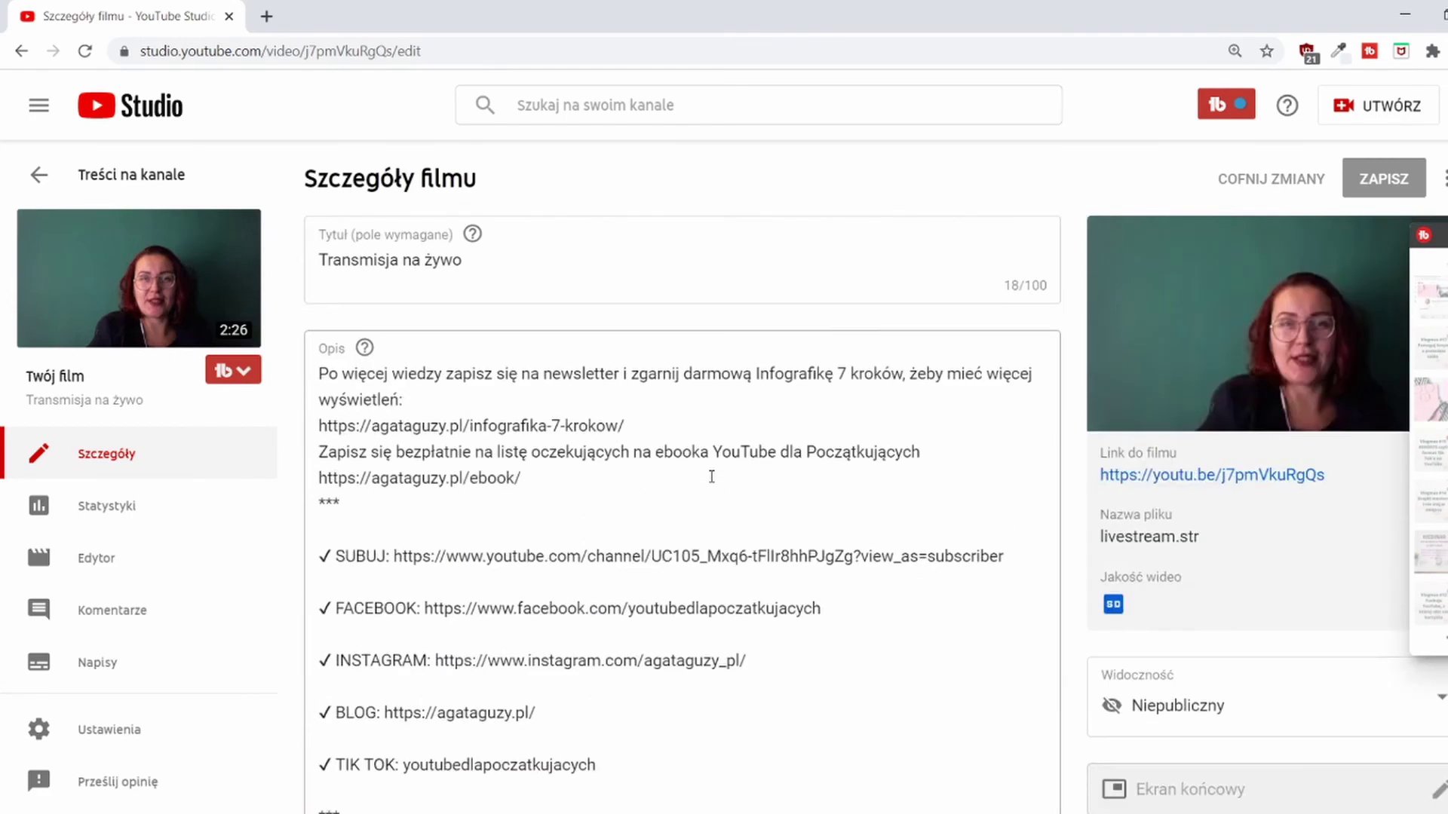
scroll(712, 477, down, 8)
scroll(711, 476, up, 8)
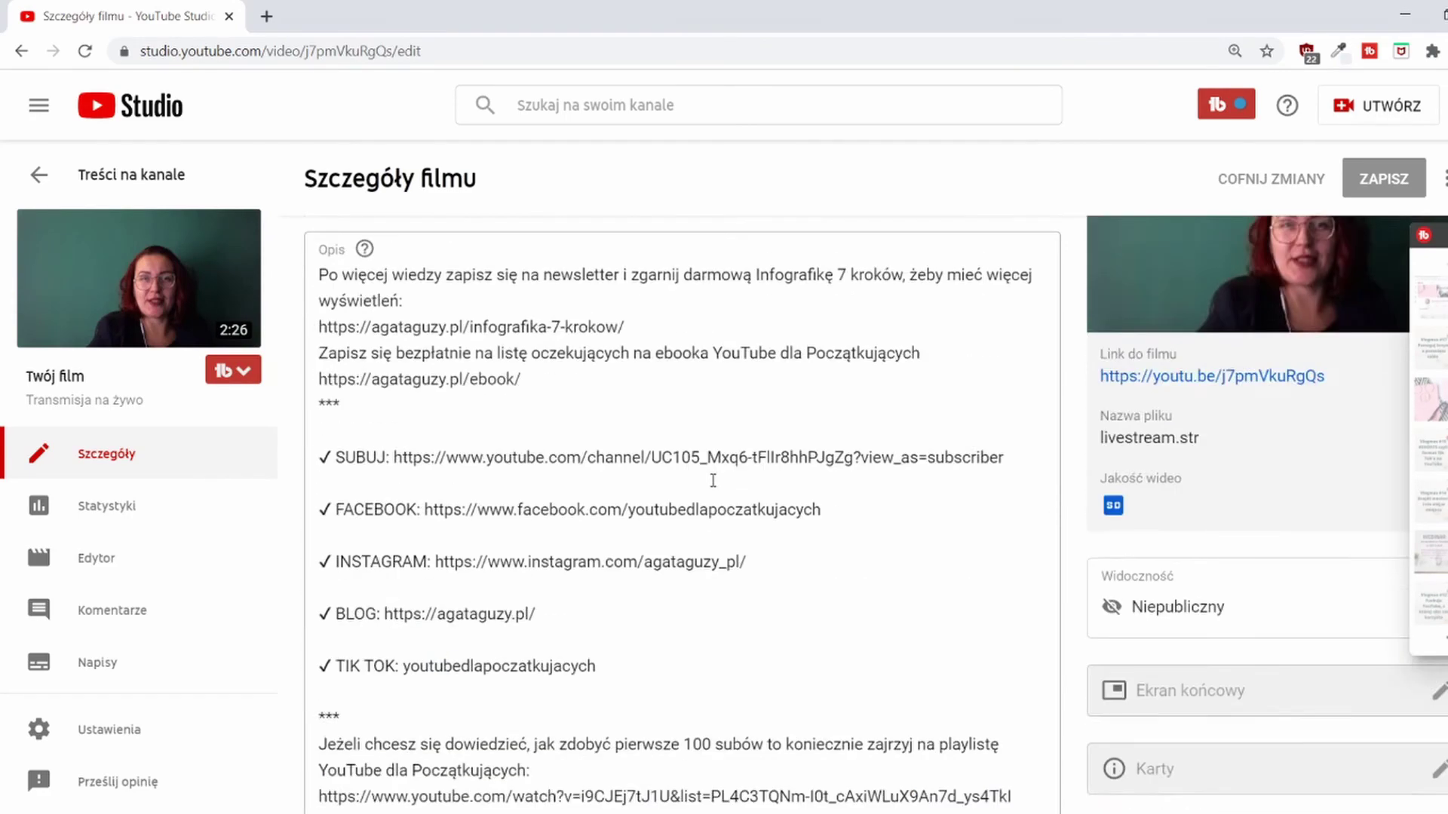
- Find the finished stream among the channel's live content, play its recording muted in a new tab and close that tab
click(50, 181)
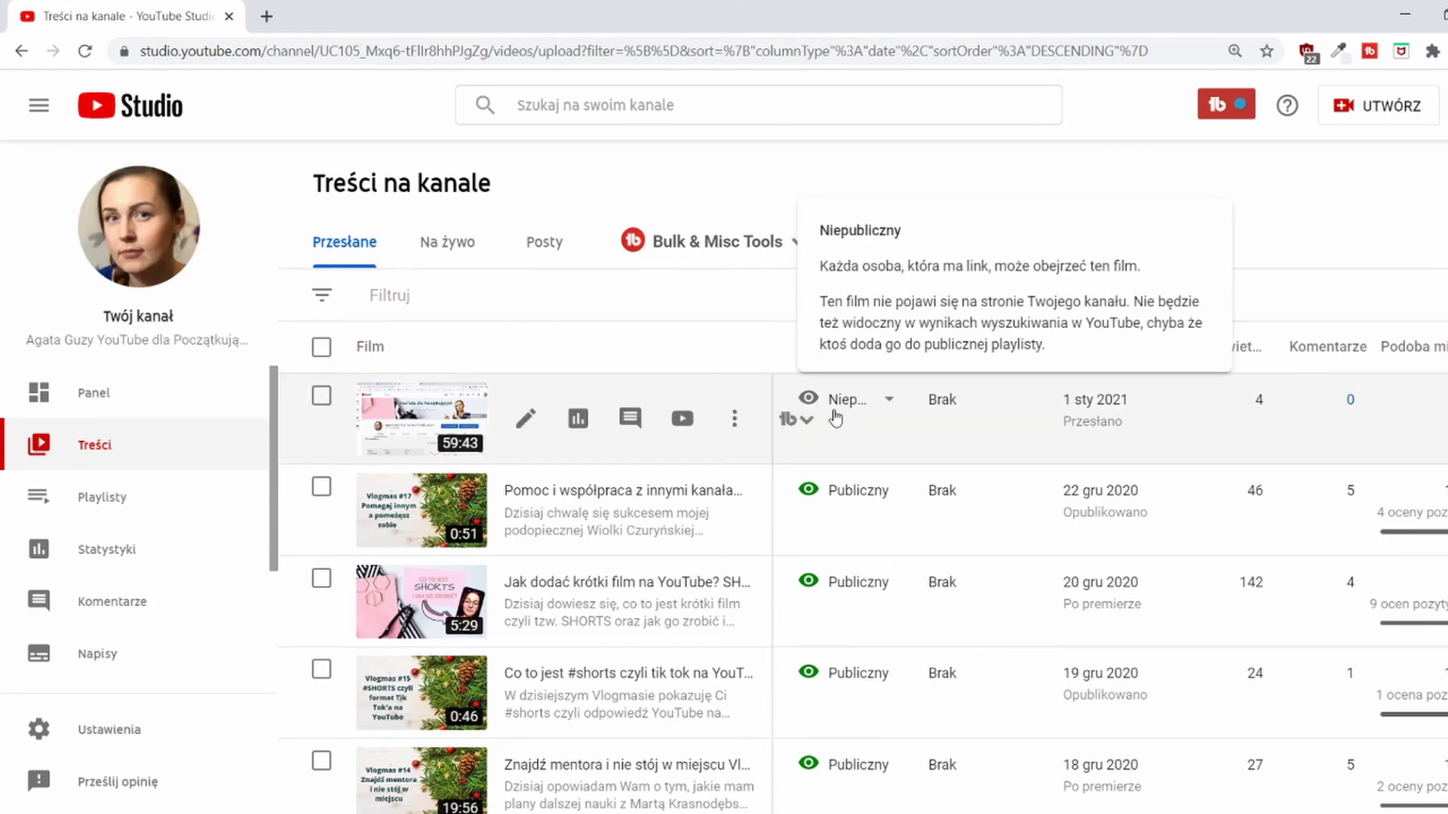
click(440, 254)
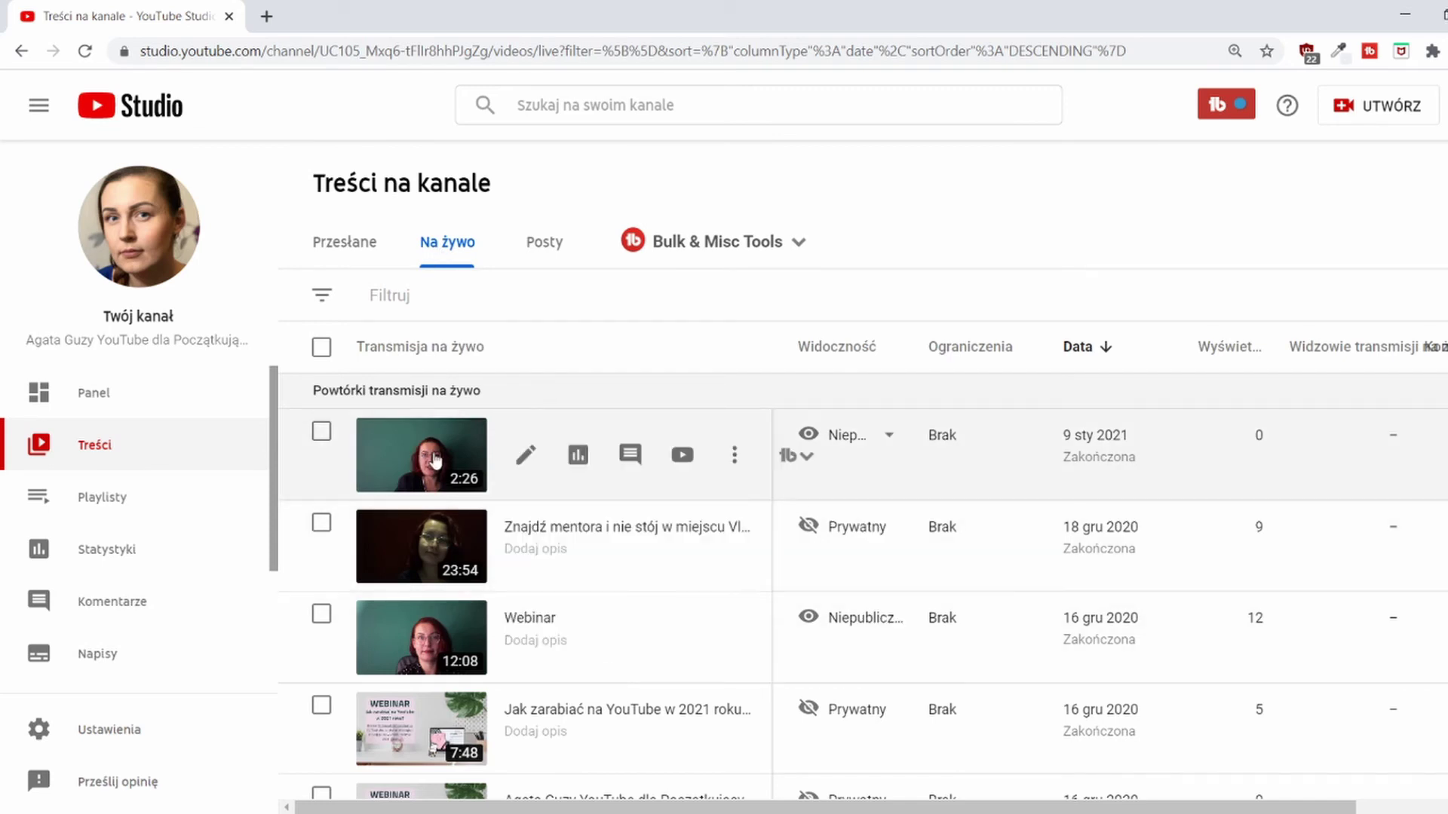
click(683, 455)
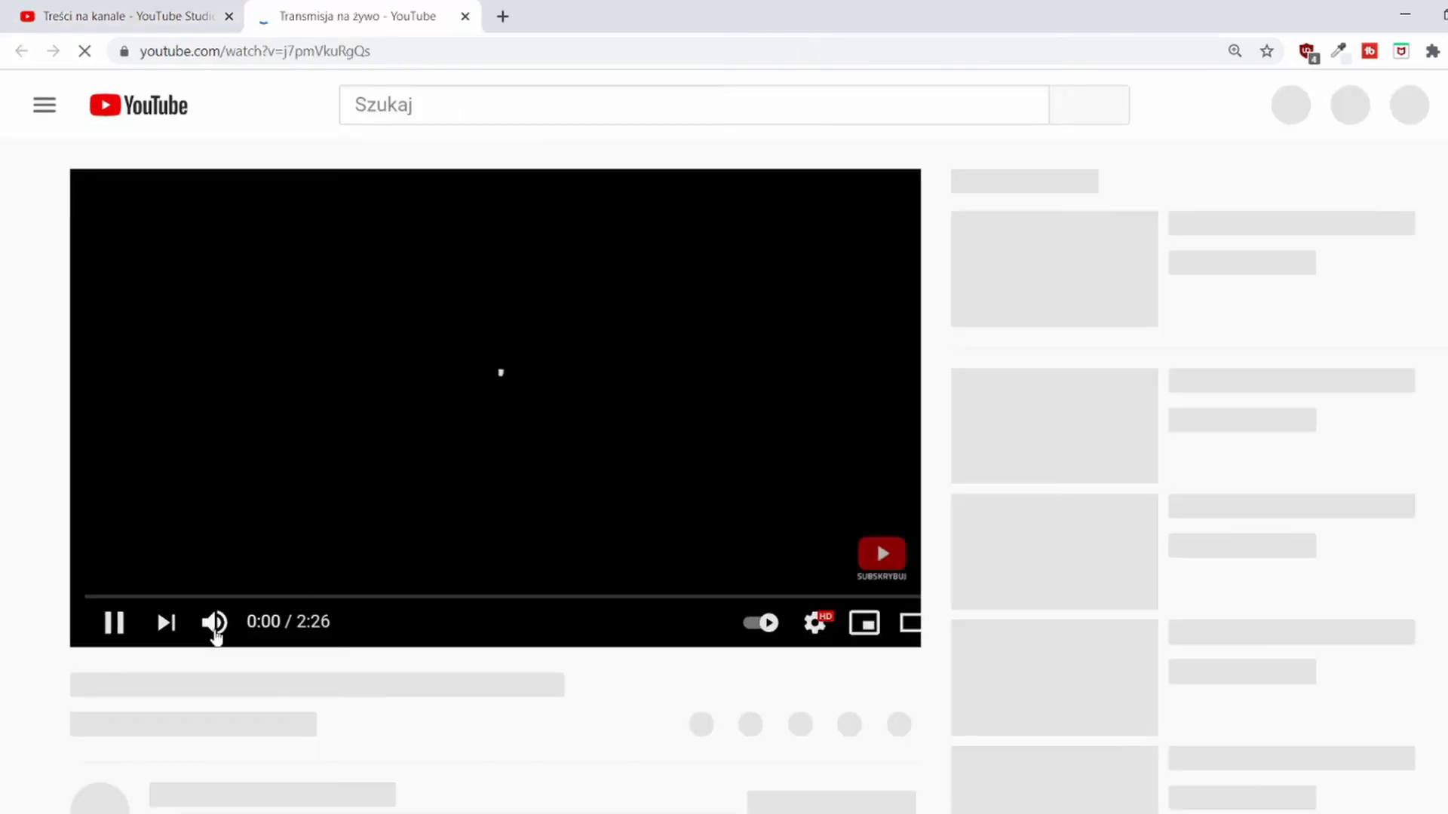
click(214, 626)
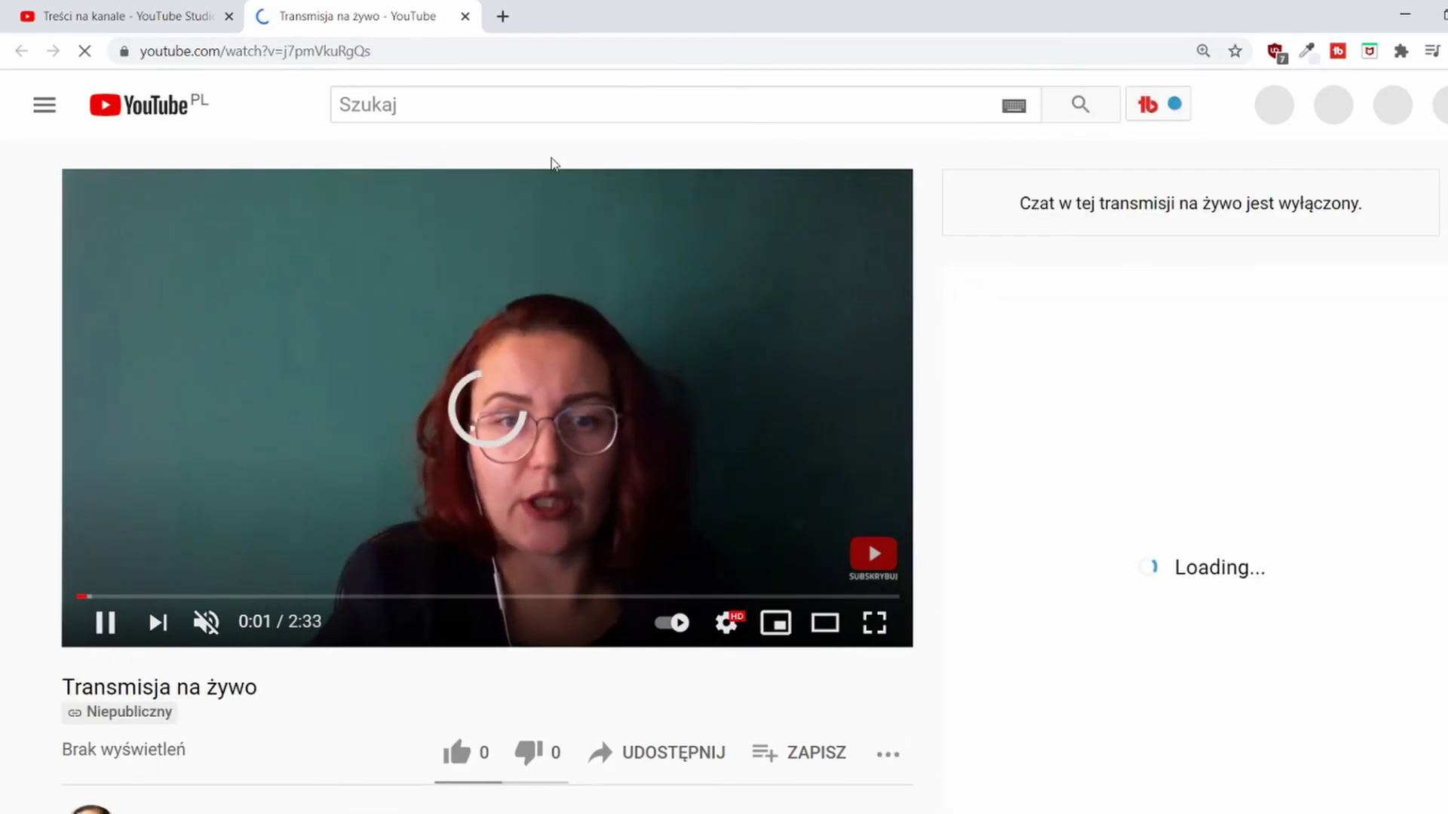
click(464, 17)
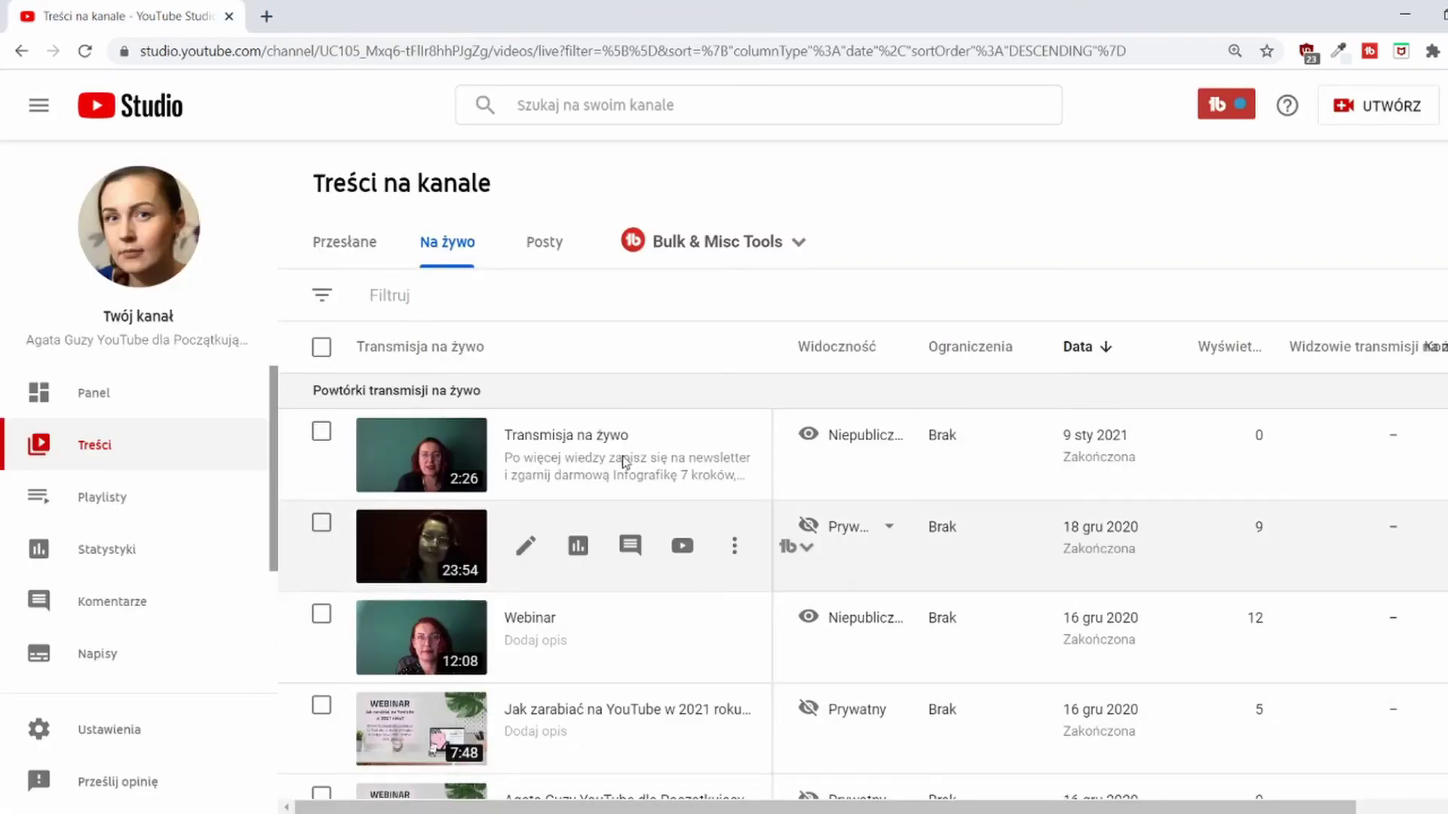
- Switch the channel content from live streams to uploaded videos and back to live streams
mouse_move(473, 546)
mouse_move(518, 460)
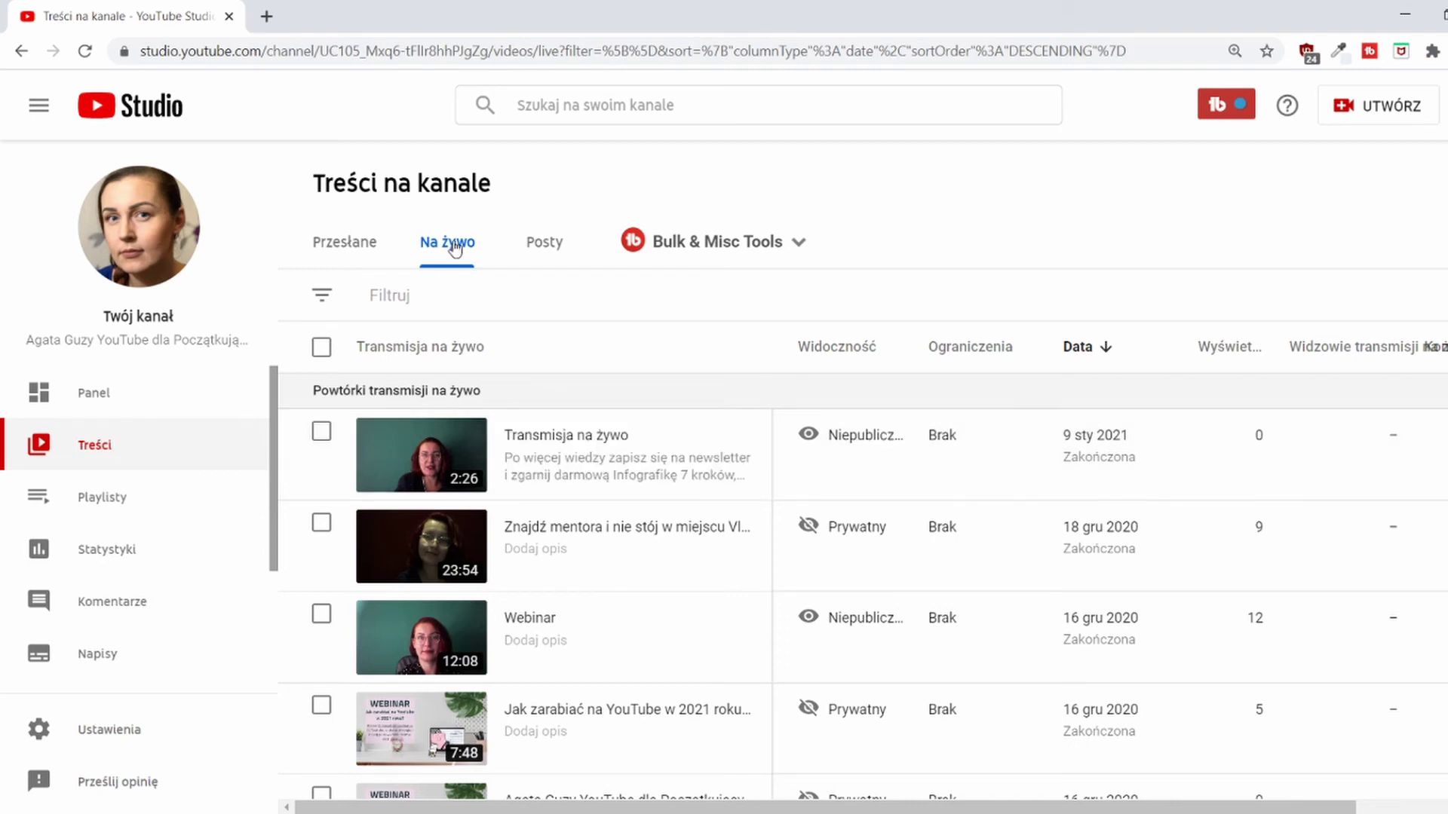
click(363, 245)
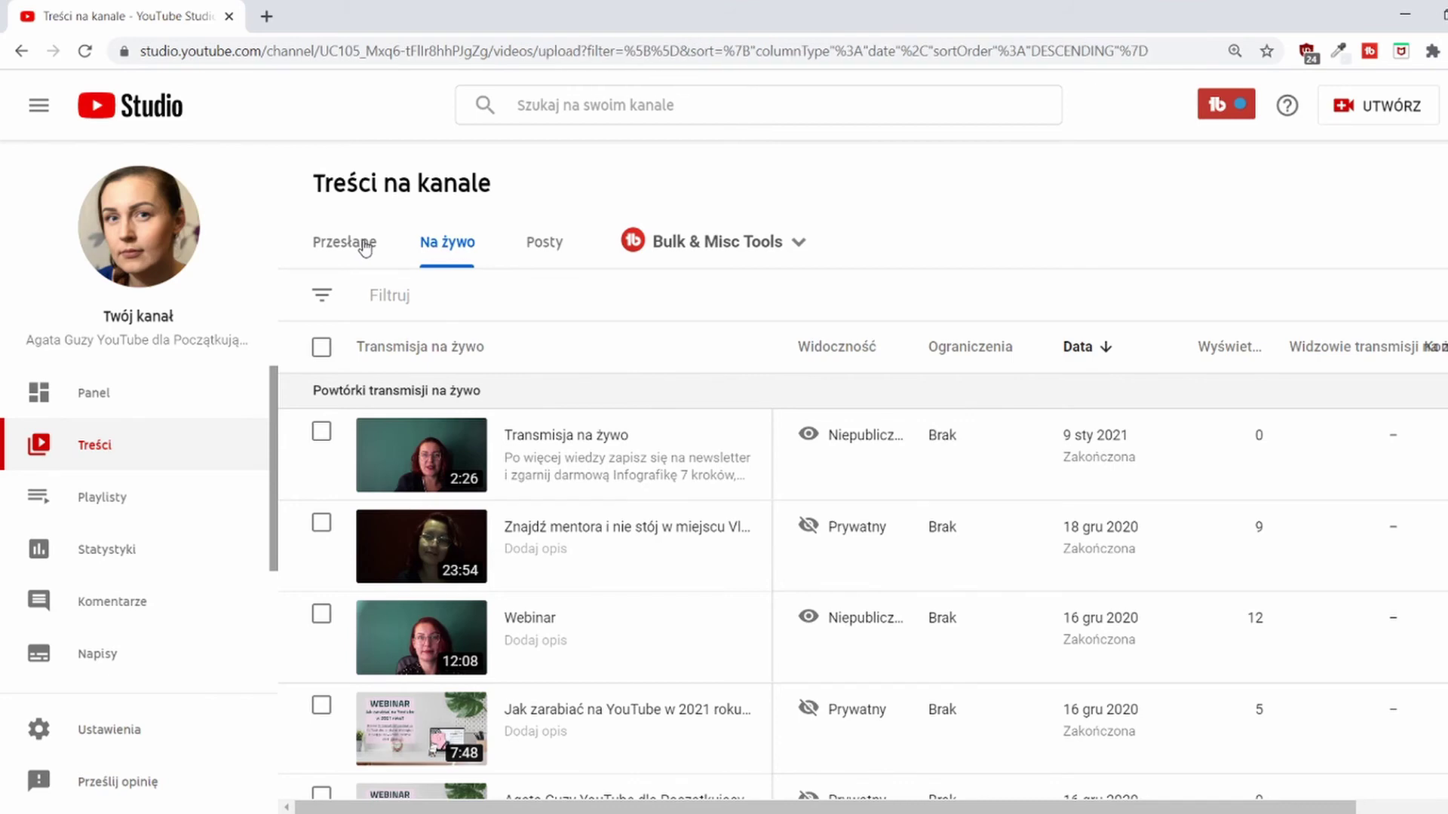
click(443, 253)
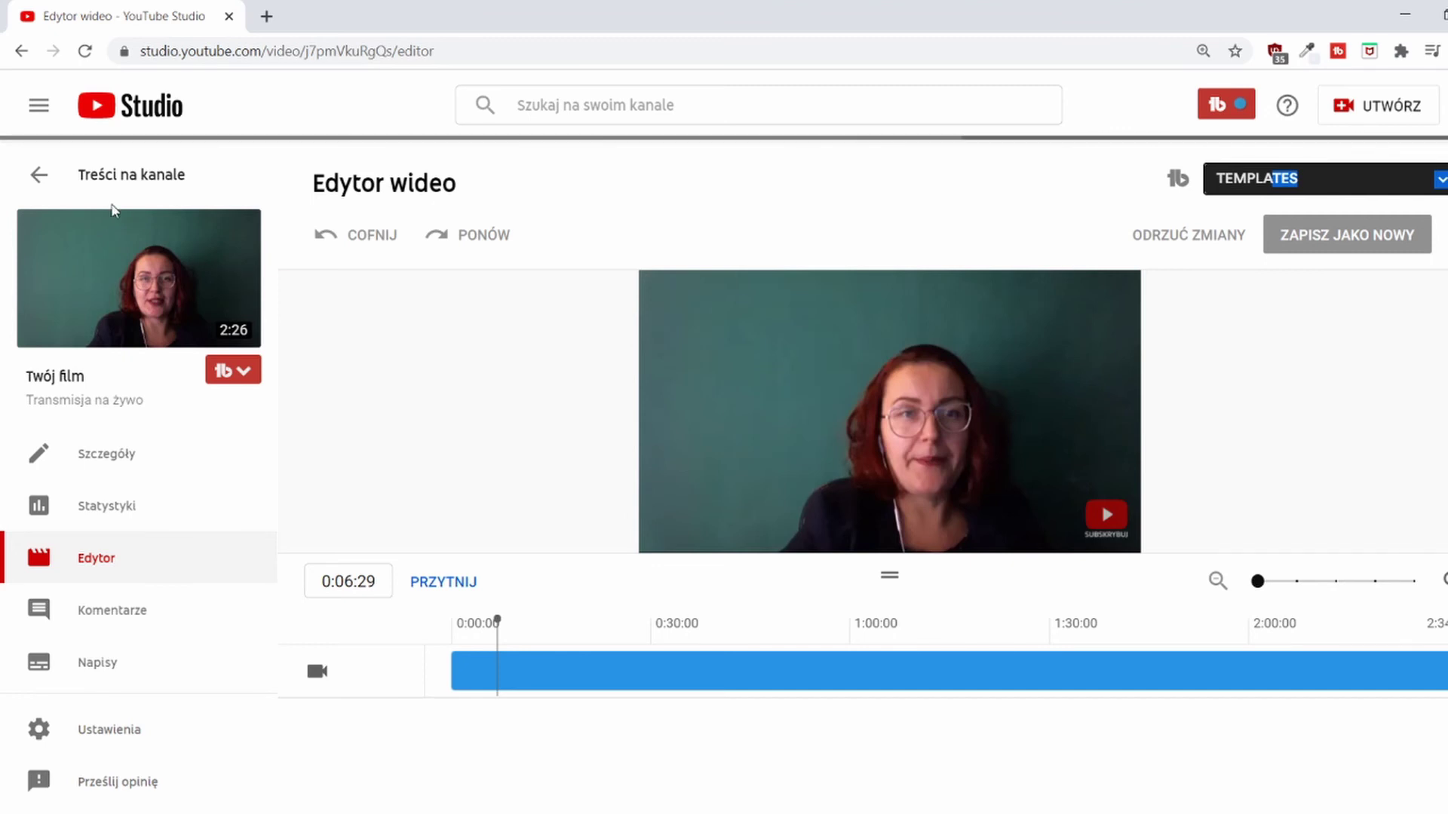
- Return from the recording's video editor to the channel's list of live streams
click(26, 178)
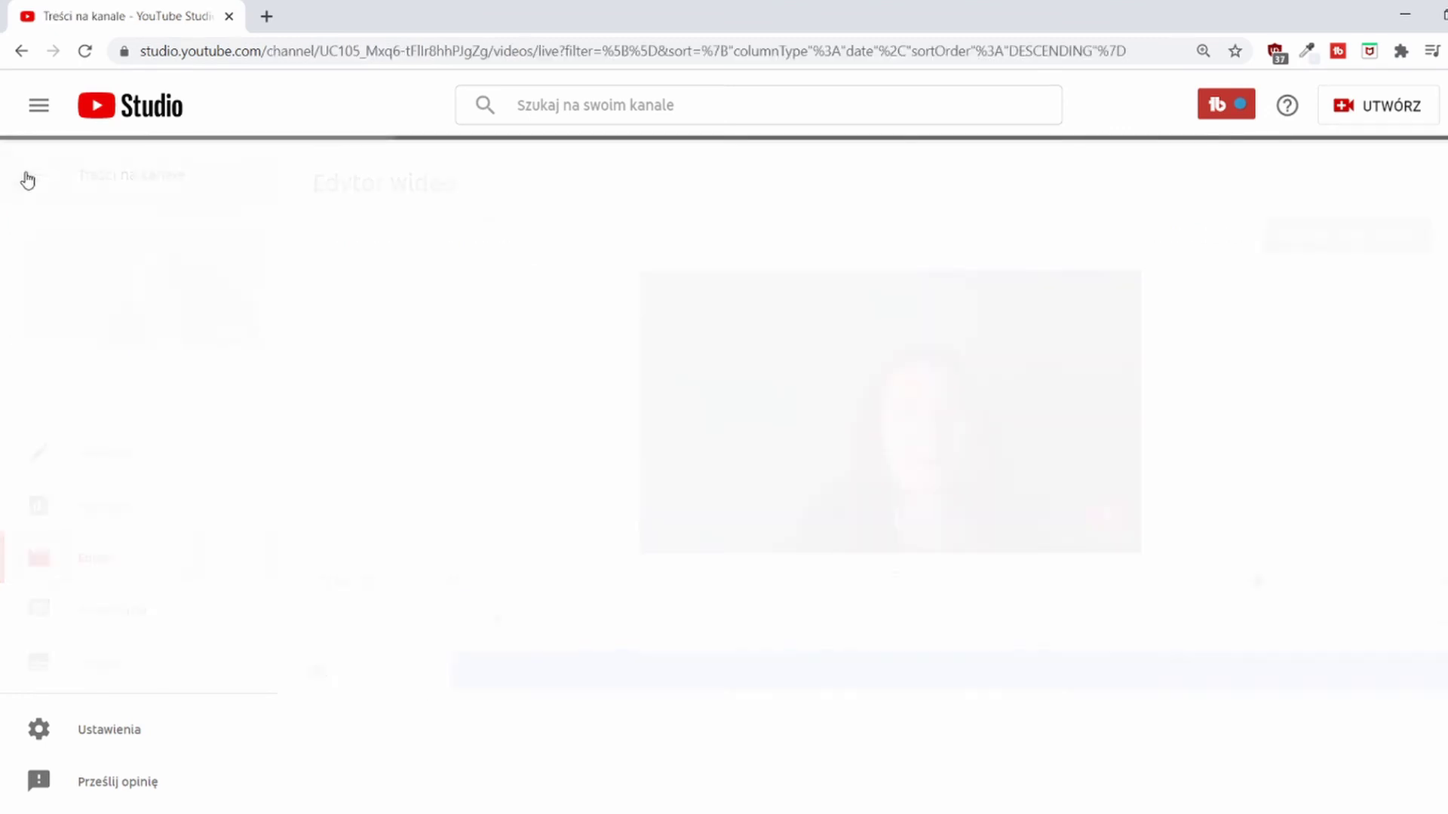
drag(604, 378, 527, 271)
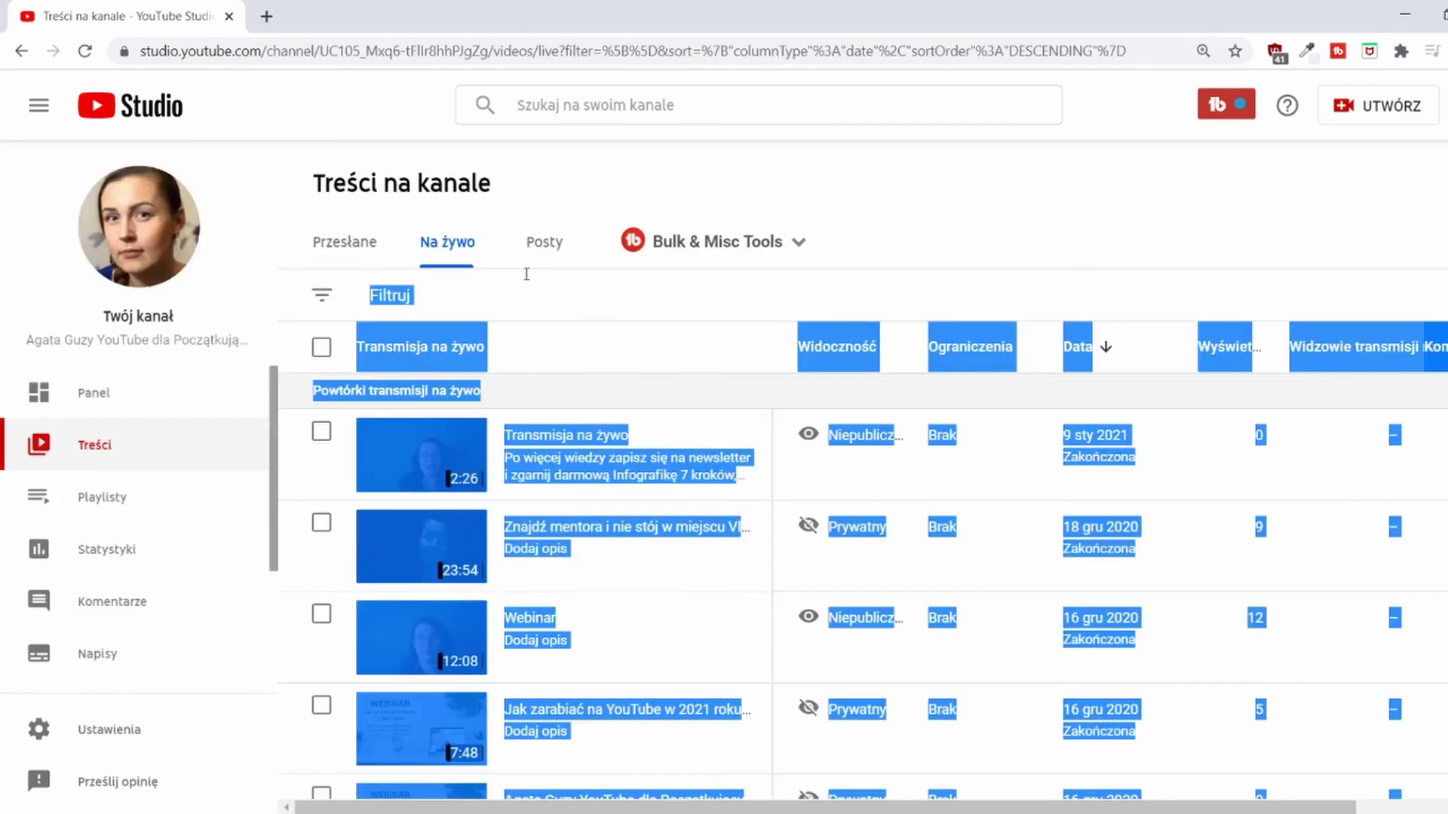